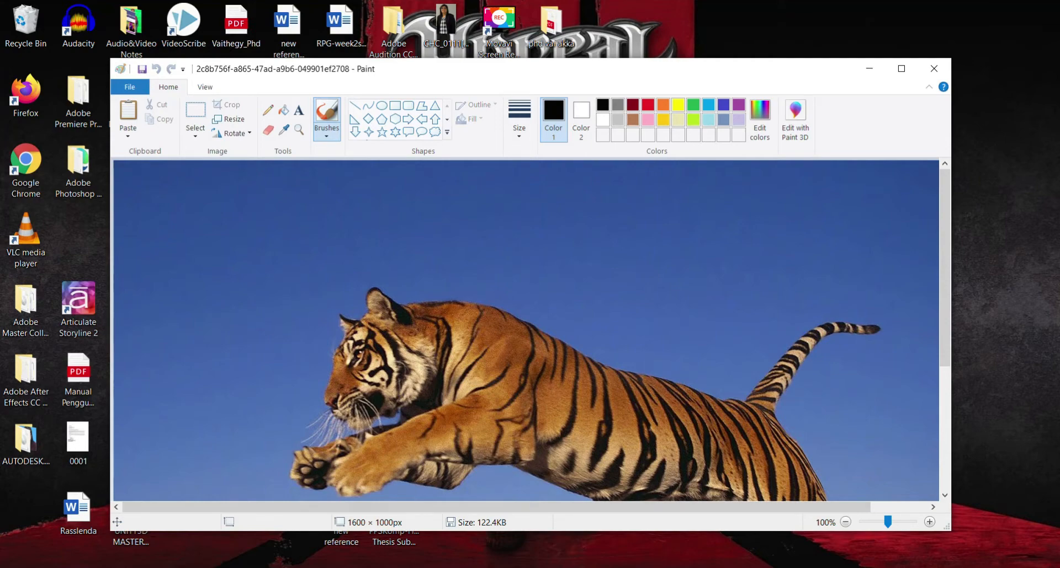
Step: Bring up the elephant word-art screenshot in Paint and maximize its window to examine the reference design
left_click(514, 541)
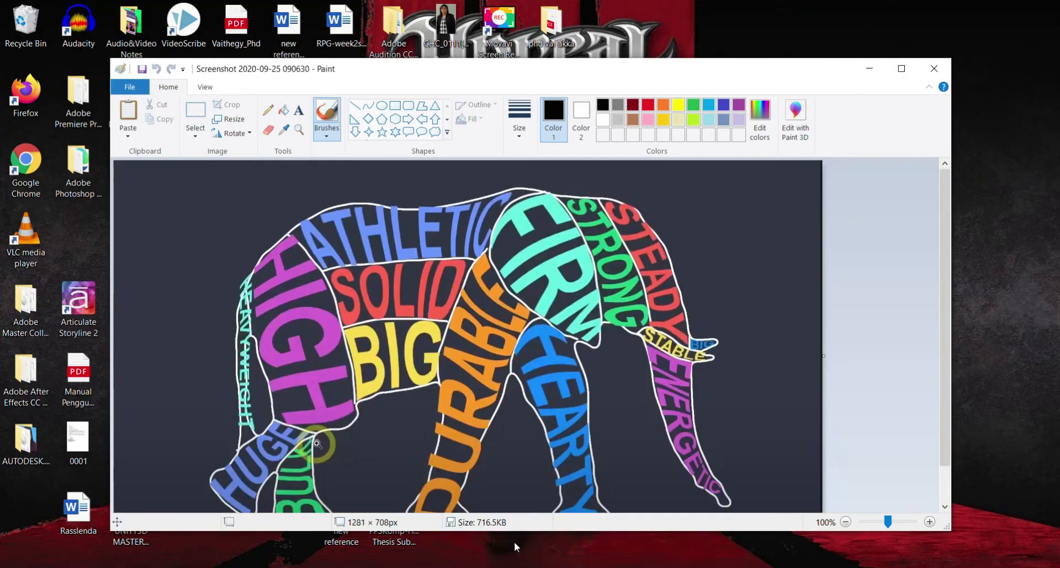
left_click(902, 69)
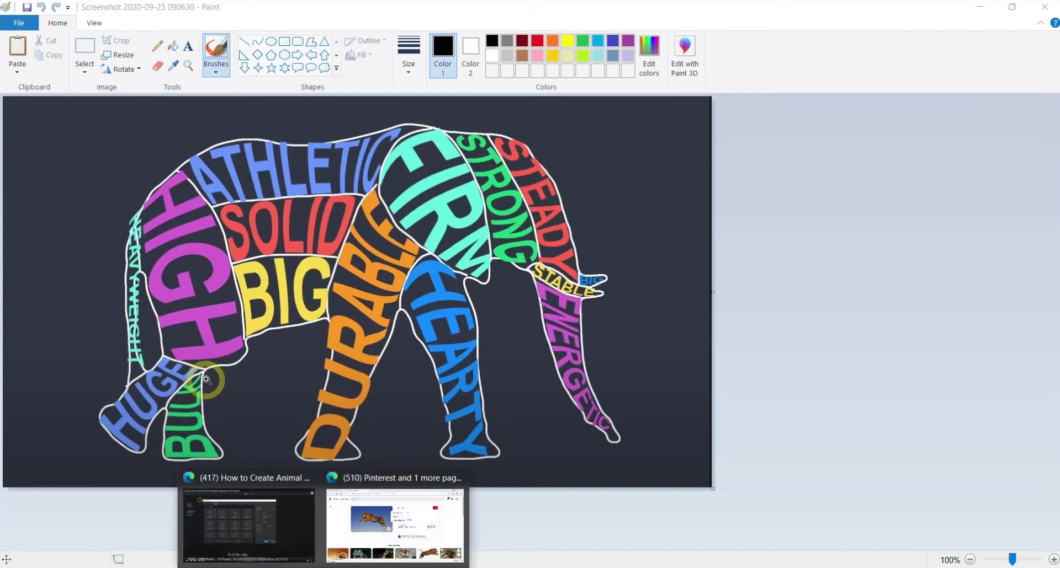
Step: Switch to the browser and review the "tiger hd" image search results and the Pinterest page of the leaping tiger
left_click(395, 522)
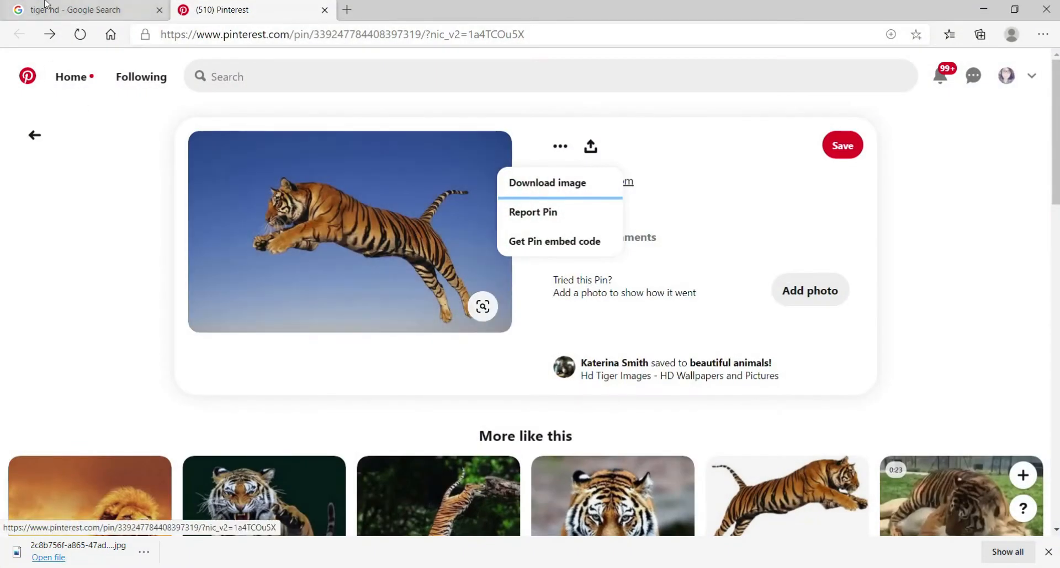
left_click(55, 10)
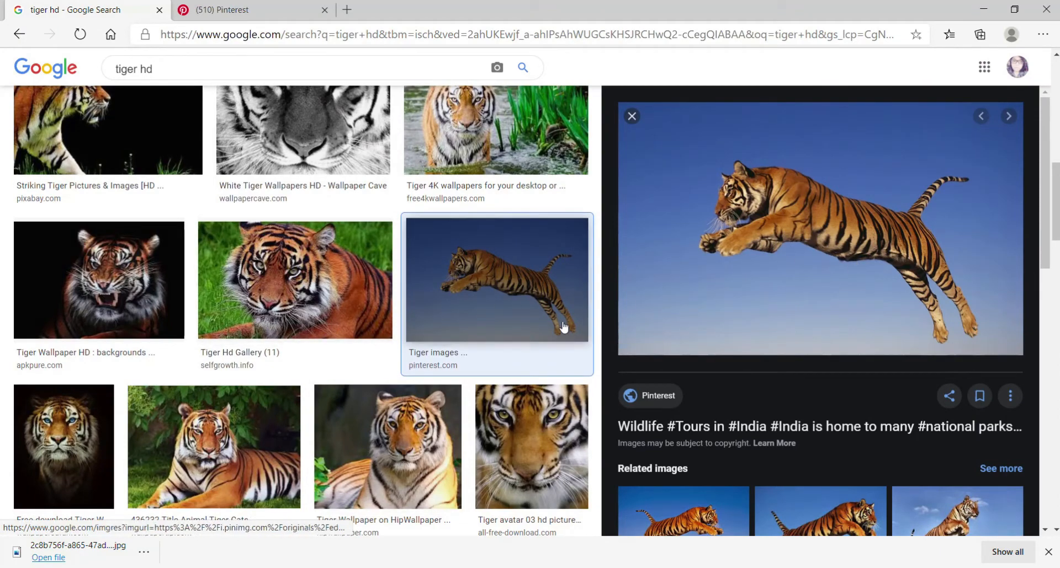
scroll(462, 302, "up", 2)
scroll(462, 302, "up", 10)
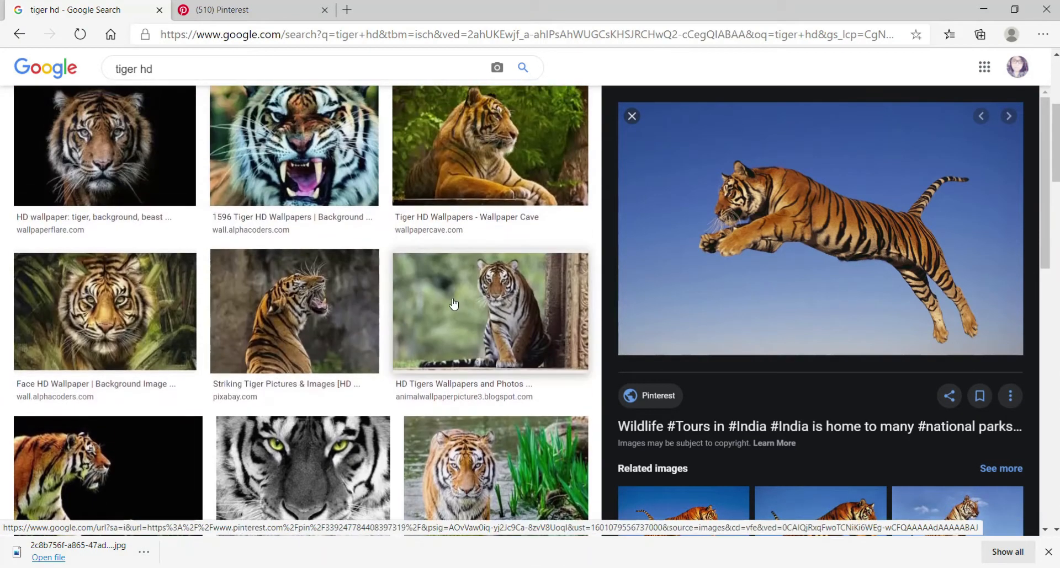
left_click(167, 78)
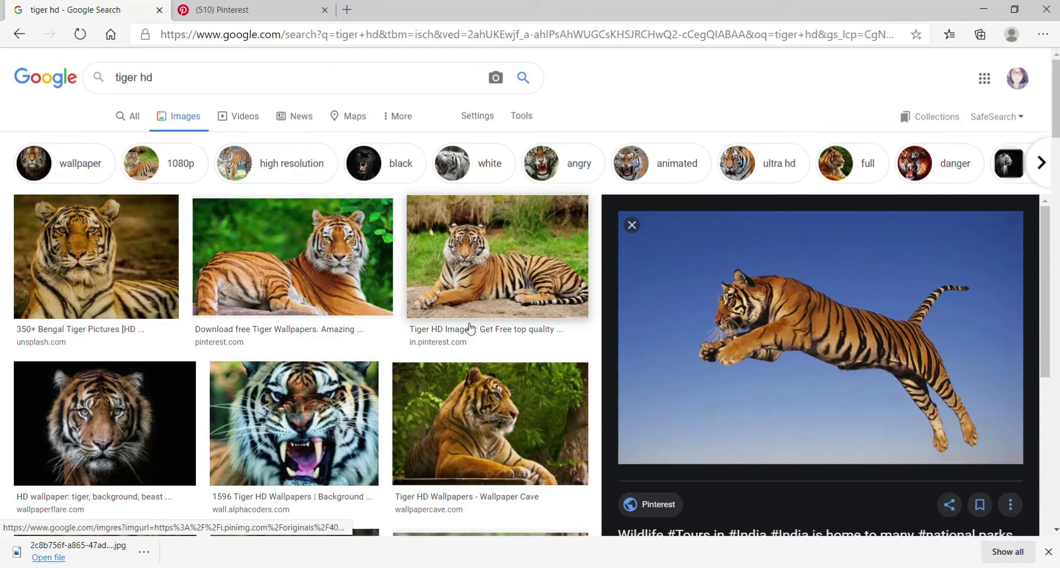
scroll(457, 339, "down", 6)
scroll(437, 354, "down", 5)
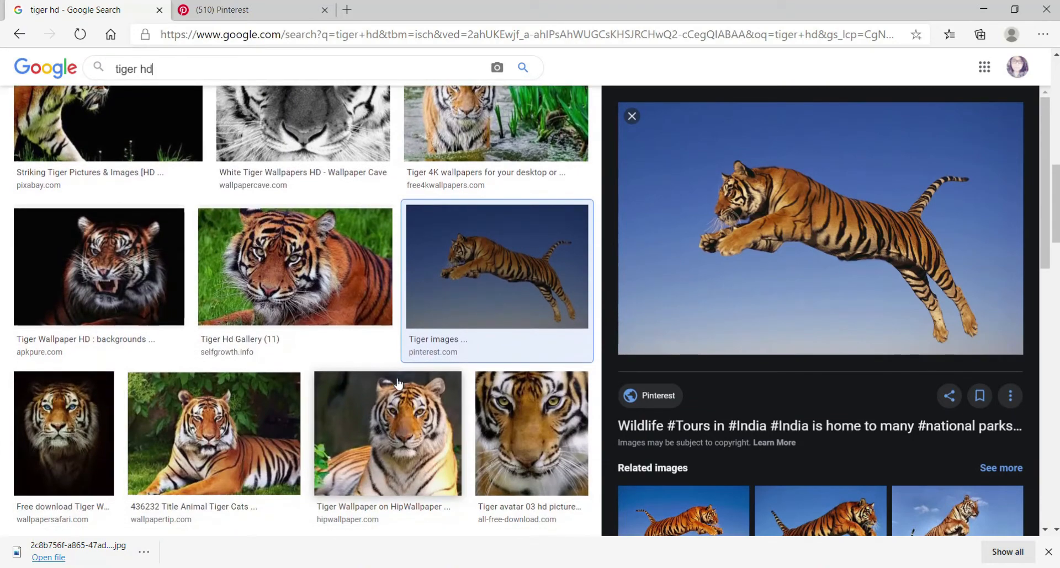
scroll(398, 383, "up", 10)
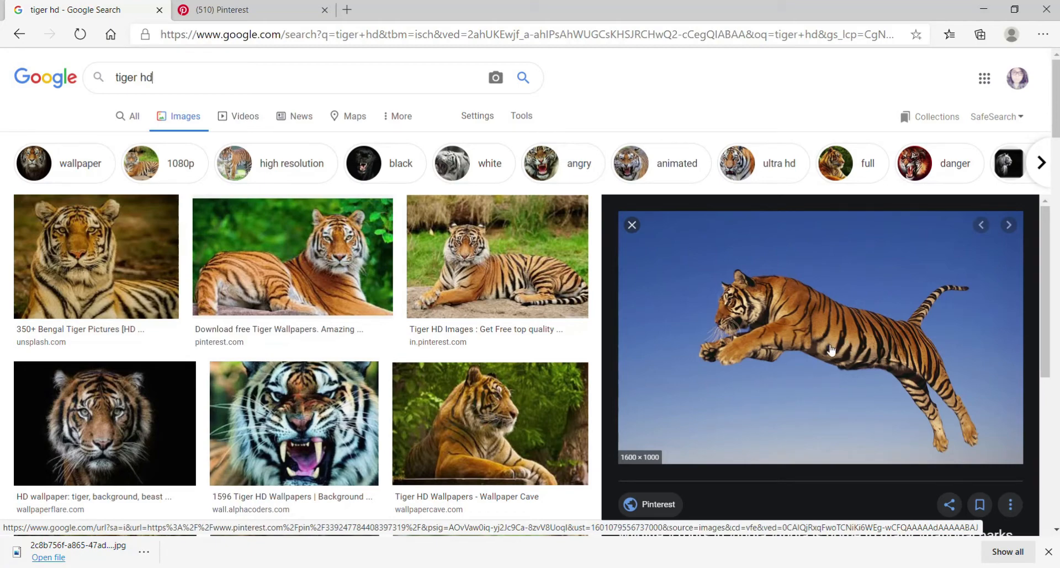
left_click(261, 16)
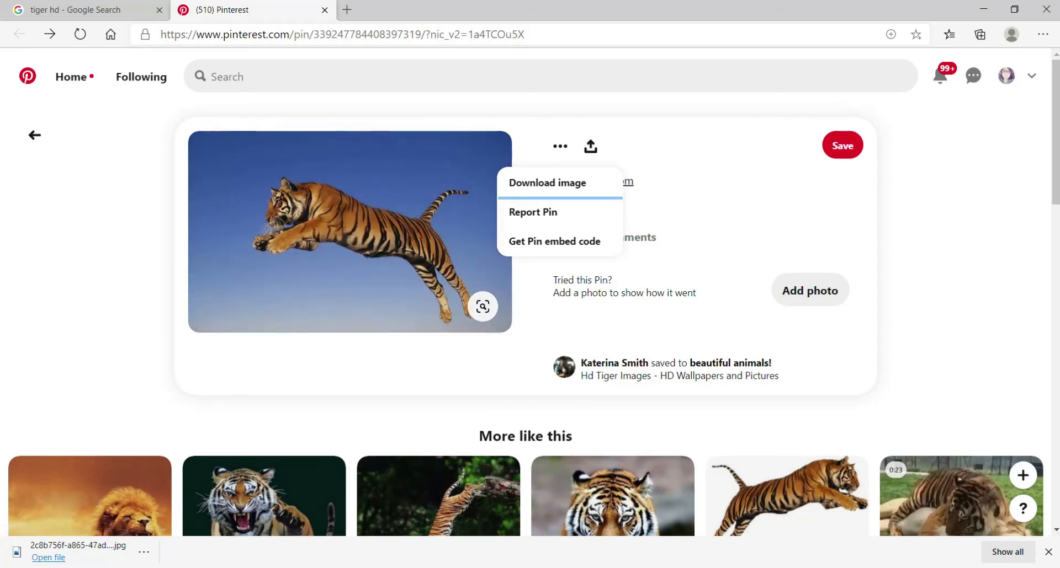
Step: Switch to Photoshop and set up a new document 1920 pixels wide and 1080 pixels high at 72 pixels per inch
mouse_move(563, 567)
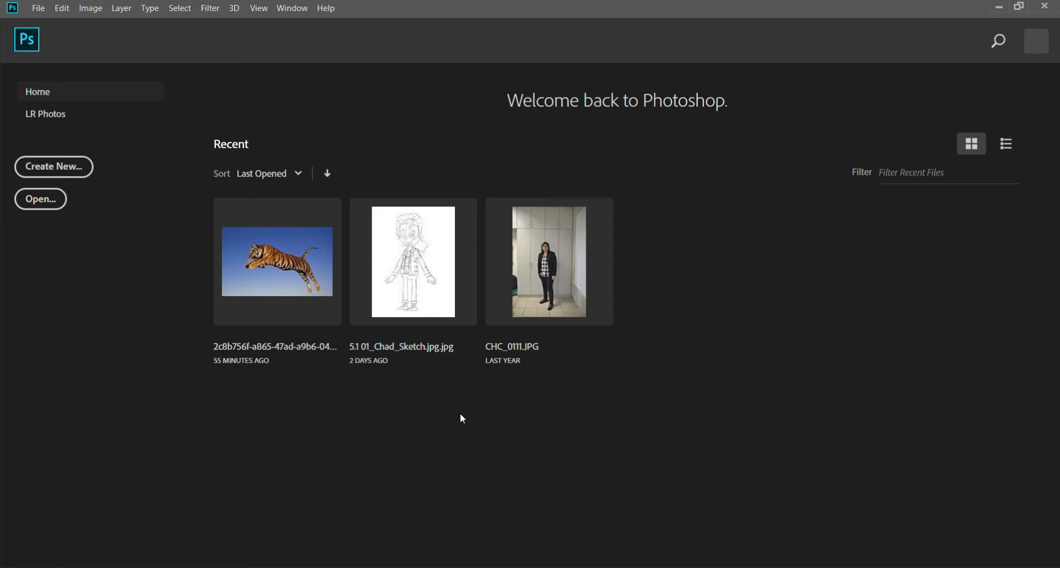
left_click(77, 173)
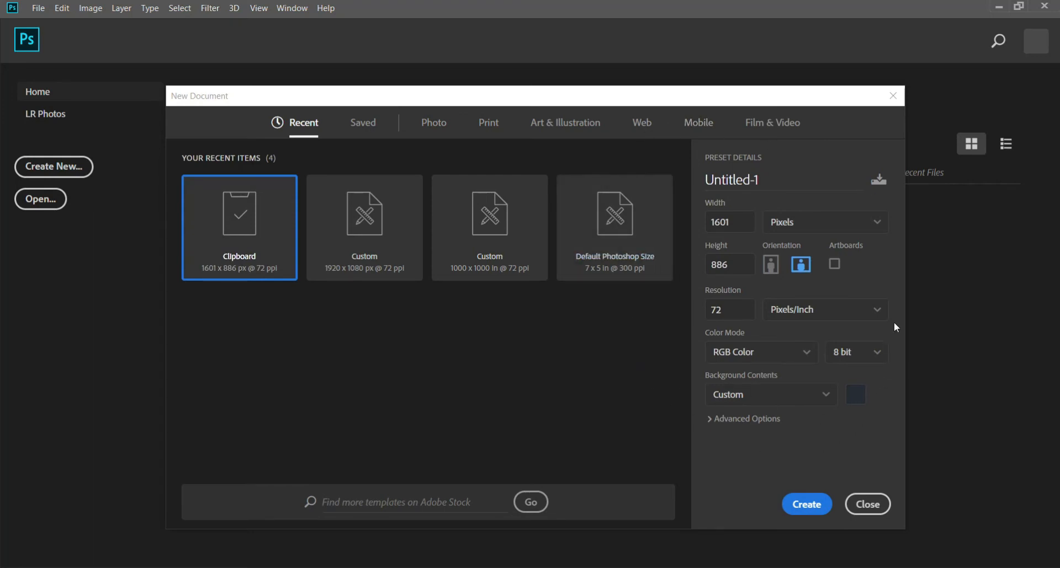
left_click(747, 219)
type("1920")
left_click(740, 259)
key("BackSpace")
type("1080")
left_click(740, 307)
left_click(740, 307)
Step: Set the custom background color to hex 222933 and create the document
left_click(854, 395)
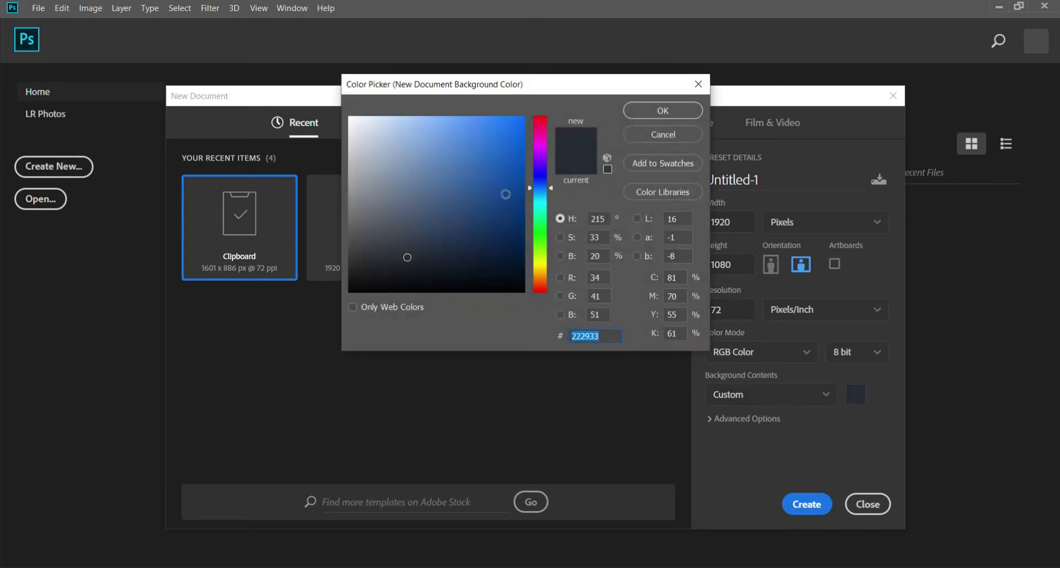
left_click(614, 340)
key("BackSpace")
key("BackSpace")
key("BackSpace")
key("BackSpace")
key("BackSpace")
key("BackSpace")
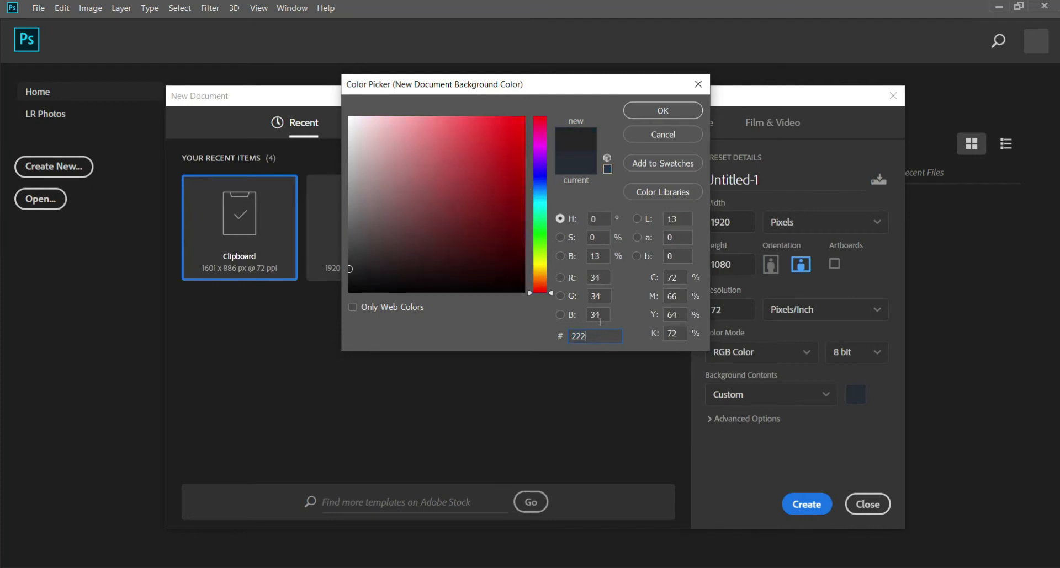
type("22")
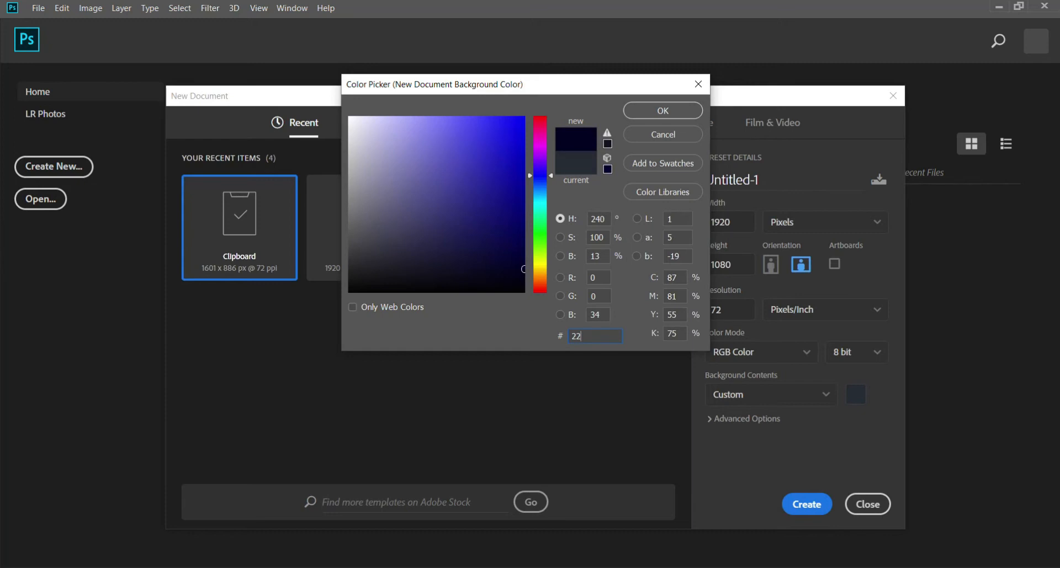
type("2933")
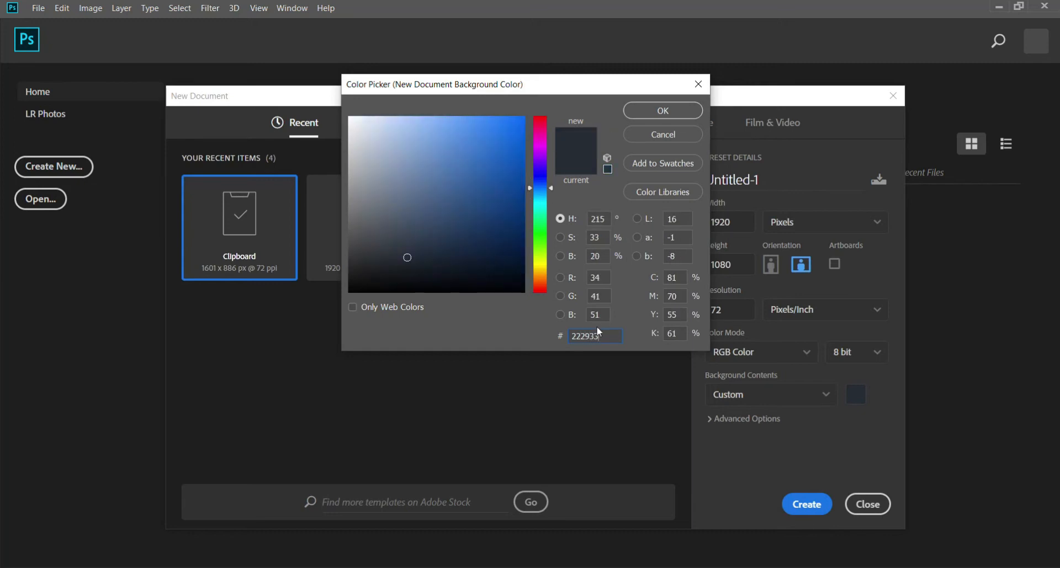
left_click(655, 110)
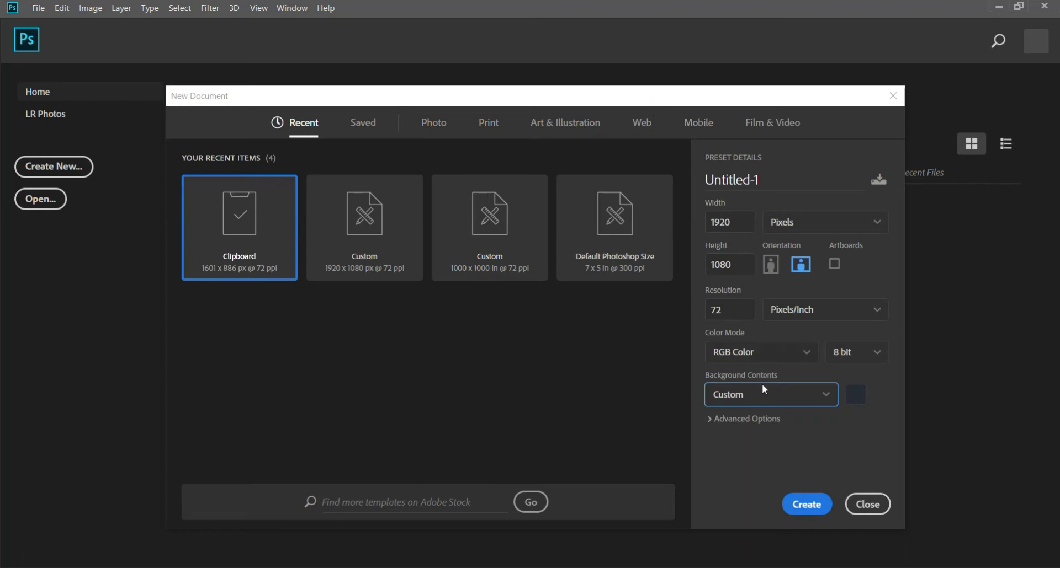
left_click(803, 505)
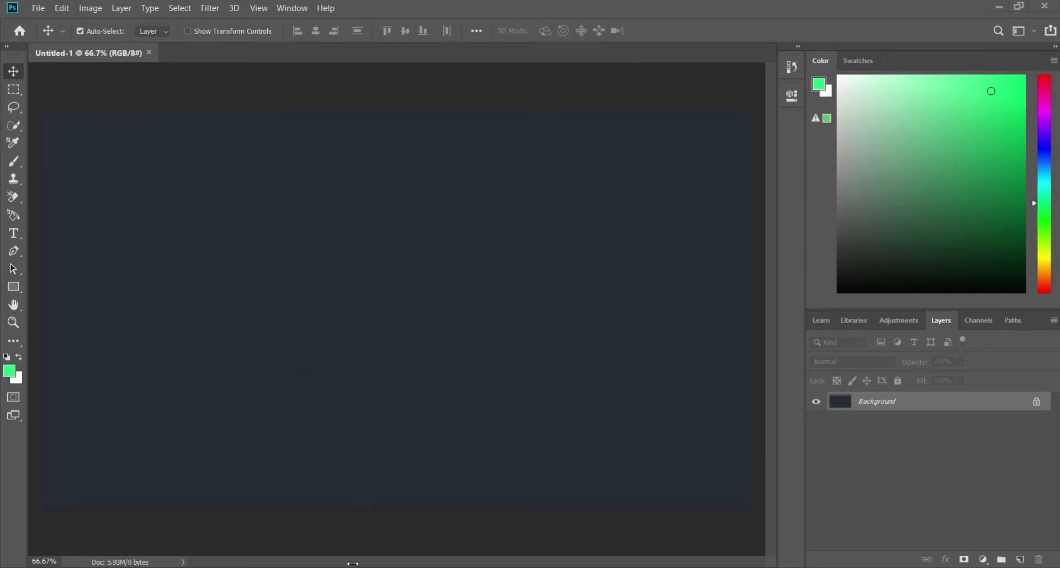
Step: Position the Downloads folder window beside the canvas and place the image 2c8b756f-a865-47ad-a9b6-049901ef2708 from it into the document
mouse_move(364, 565)
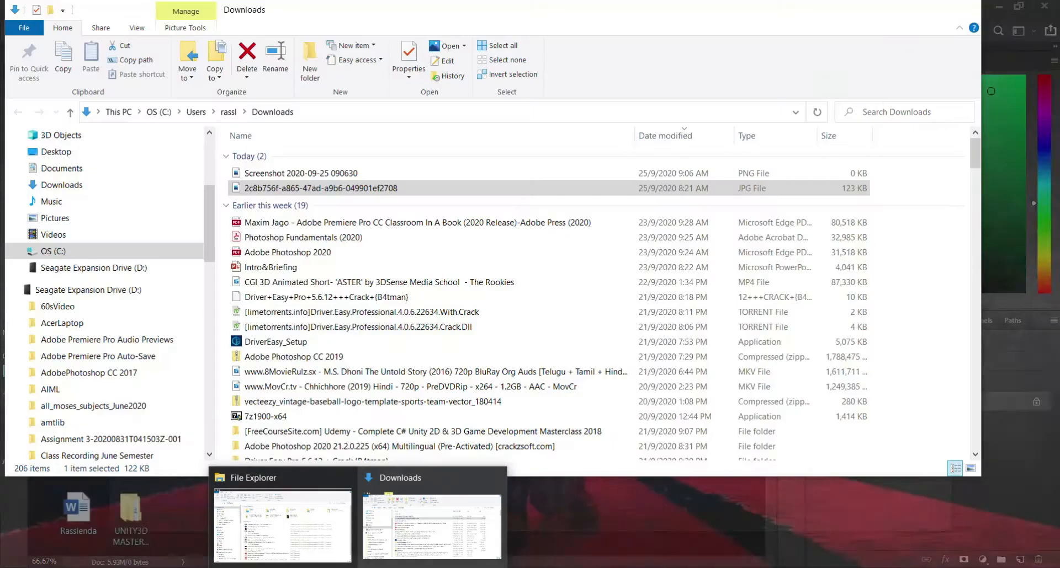
left_click(429, 513)
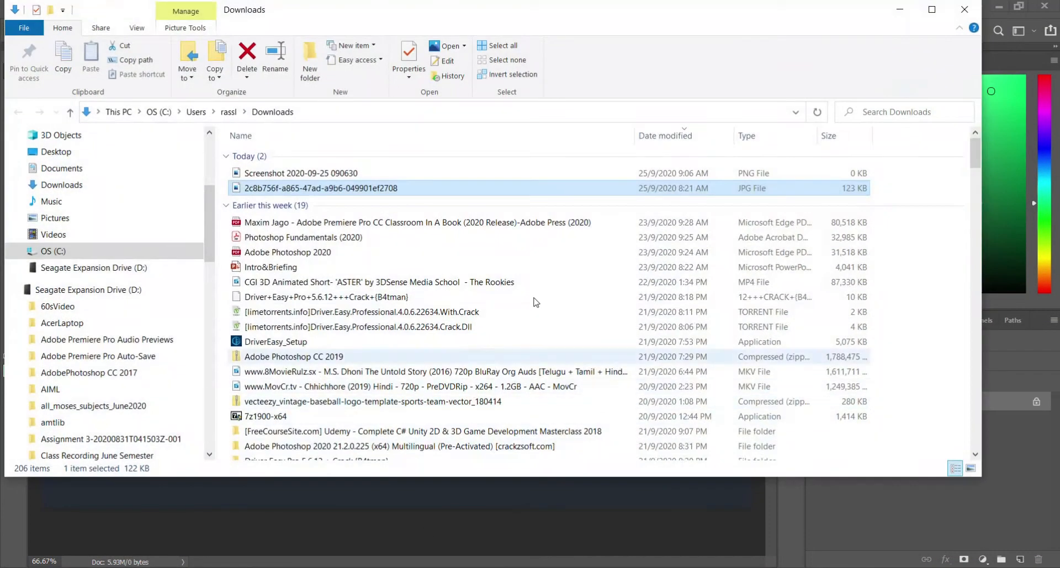
left_click(932, 10)
left_click(1011, 7)
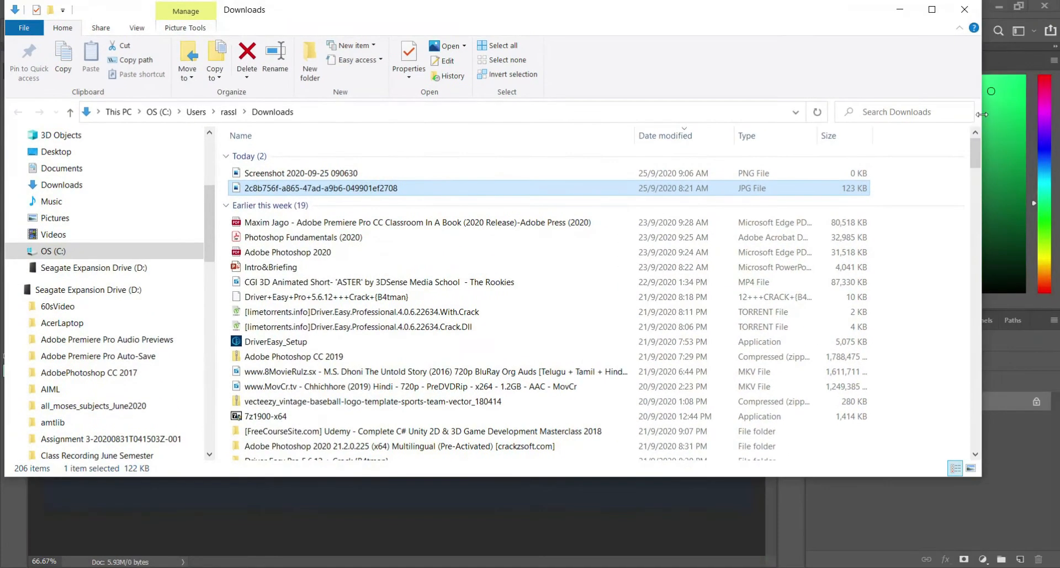
left_click_drag(981, 114, 444, 115)
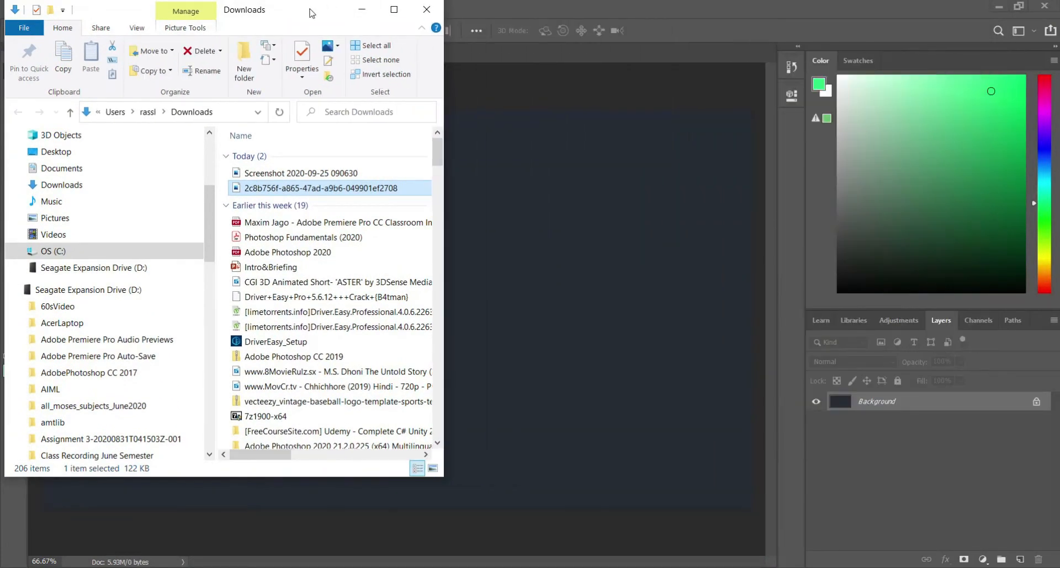
left_click_drag(311, 13, 945, 63)
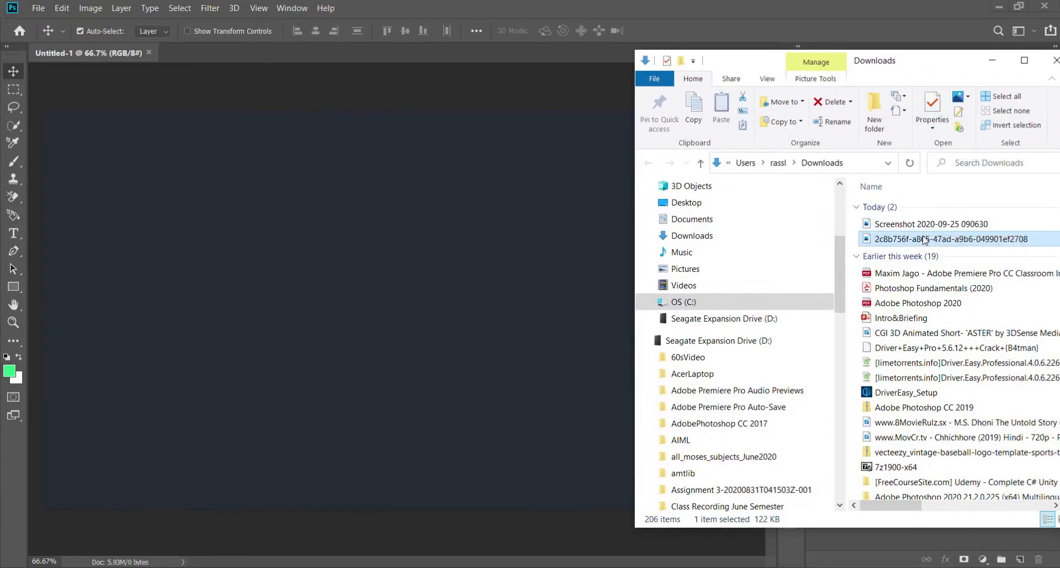
left_click_drag(925, 240, 419, 333)
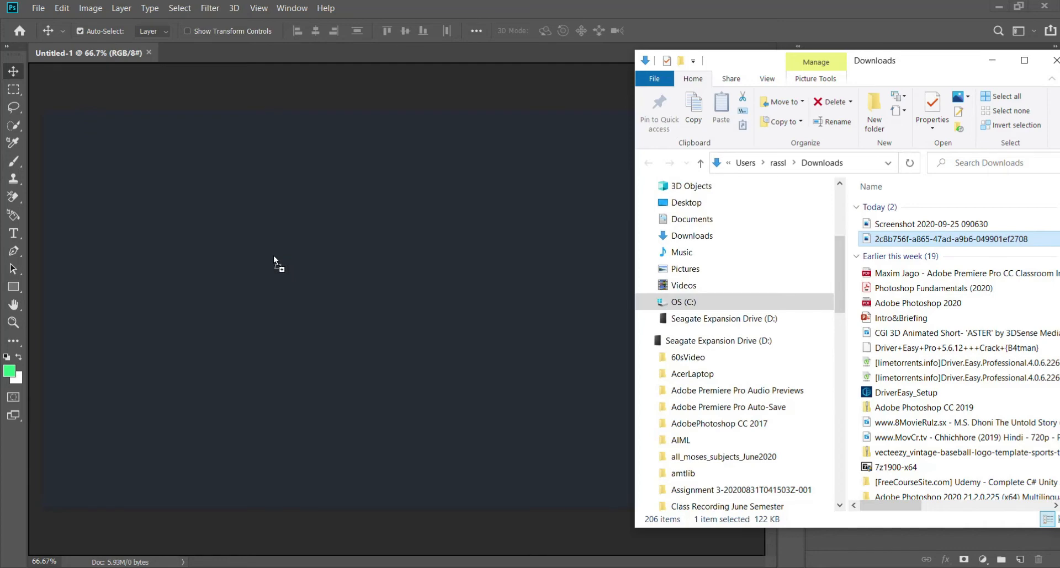
left_click_drag(273, 256, 273, 255)
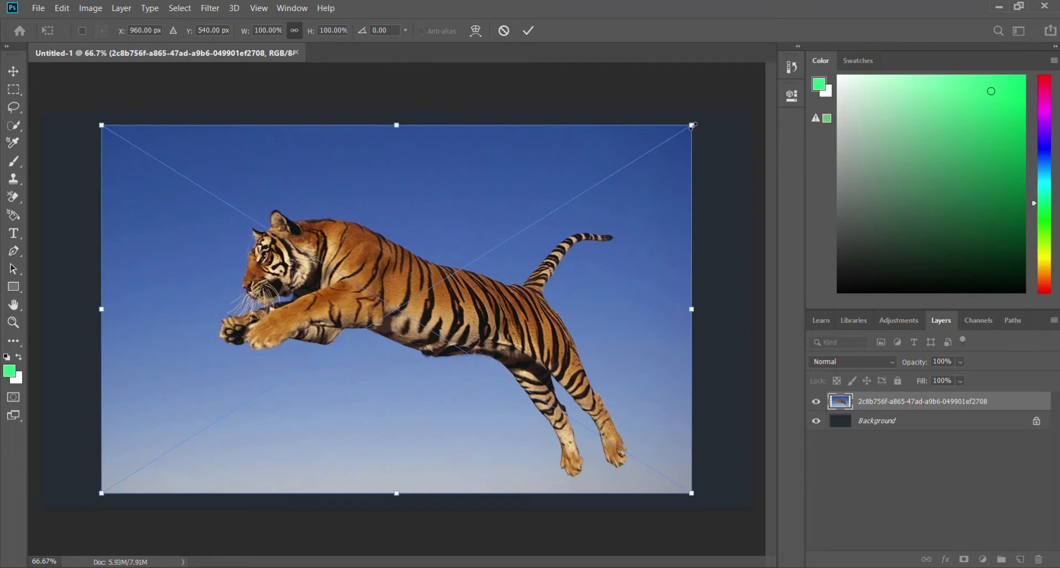
Step: Enlarge the placed tiger image to about 139%, reposition it so the whole tiger fits within the canvas, and commit the transformation
left_click_drag(691, 126, 815, 28)
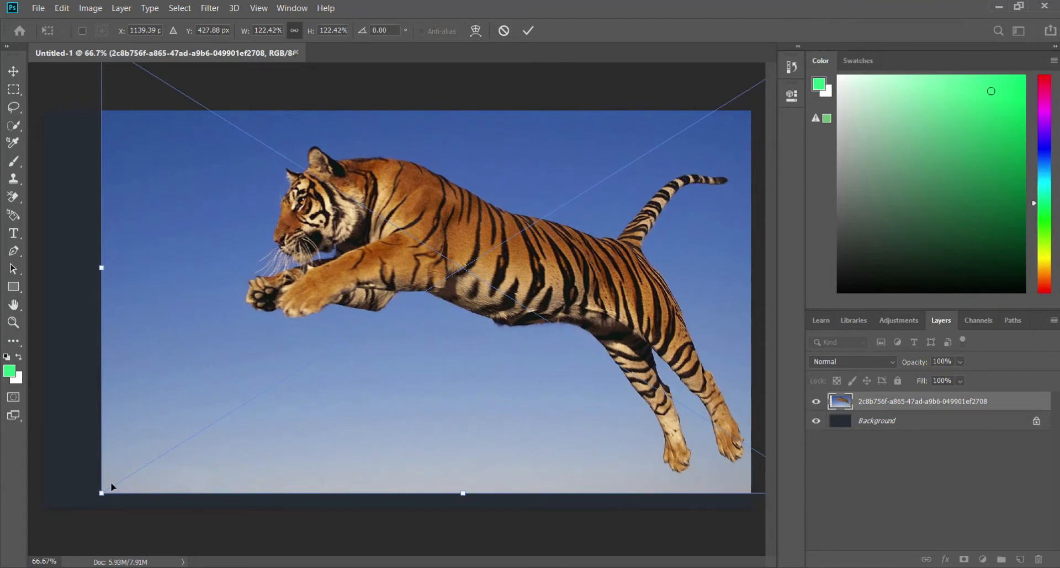
left_click_drag(100, 494, 1, 547)
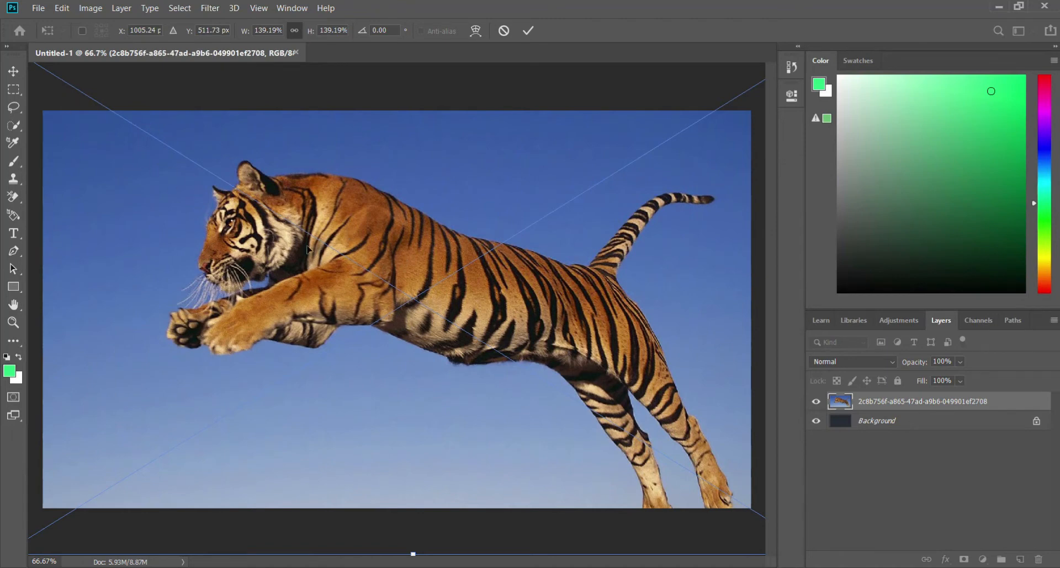
left_click_drag(333, 232, 290, 198)
mouse_move(269, 194)
left_mouse_down()
mouse_move(286, 208)
mouse_move(282, 198)
left_mouse_up()
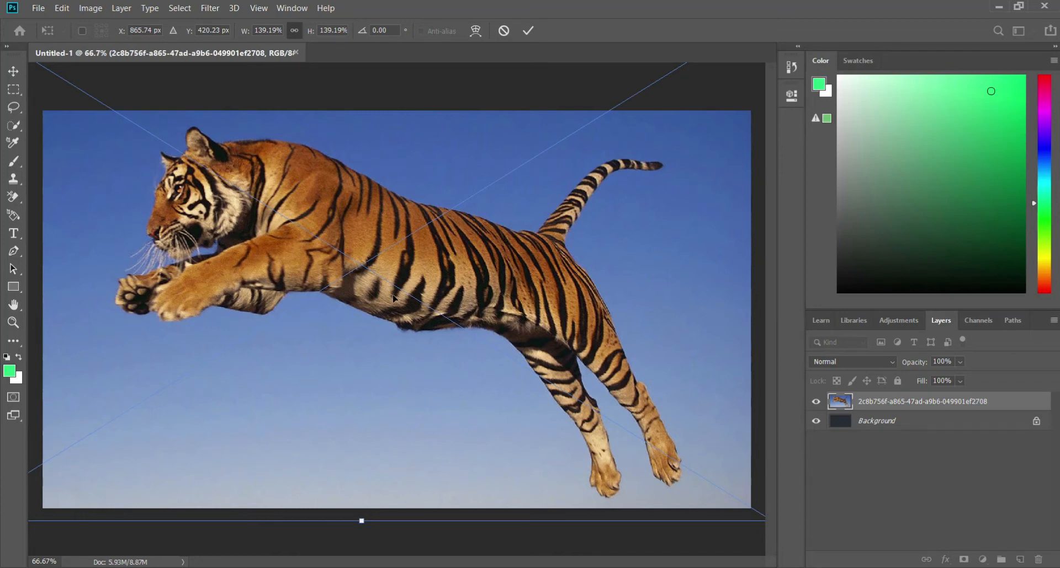
left_click(528, 31)
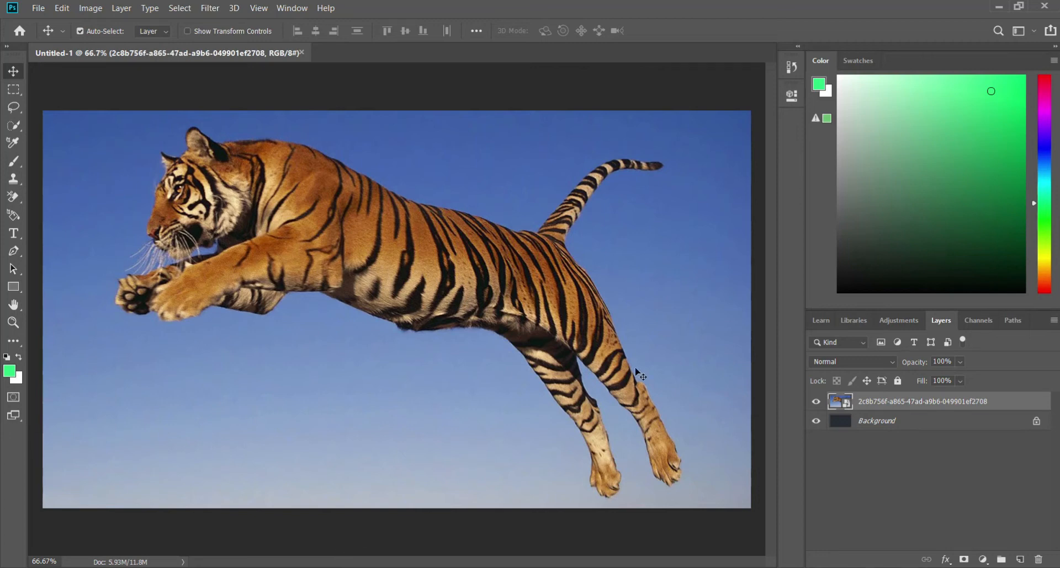
Step: Rename the placed image layer as Tiger
double_click(946, 407)
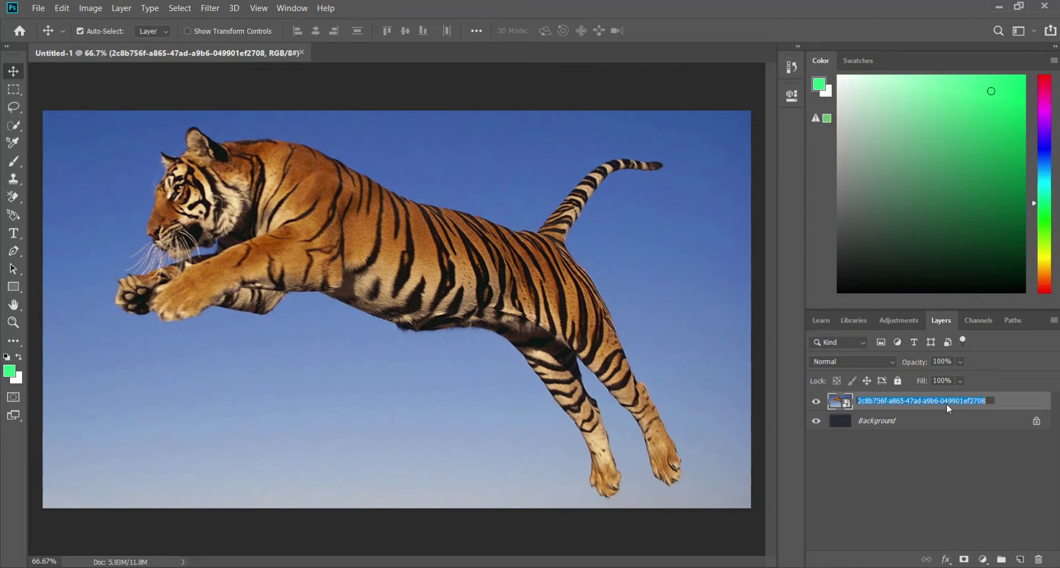
key("BackSpace")
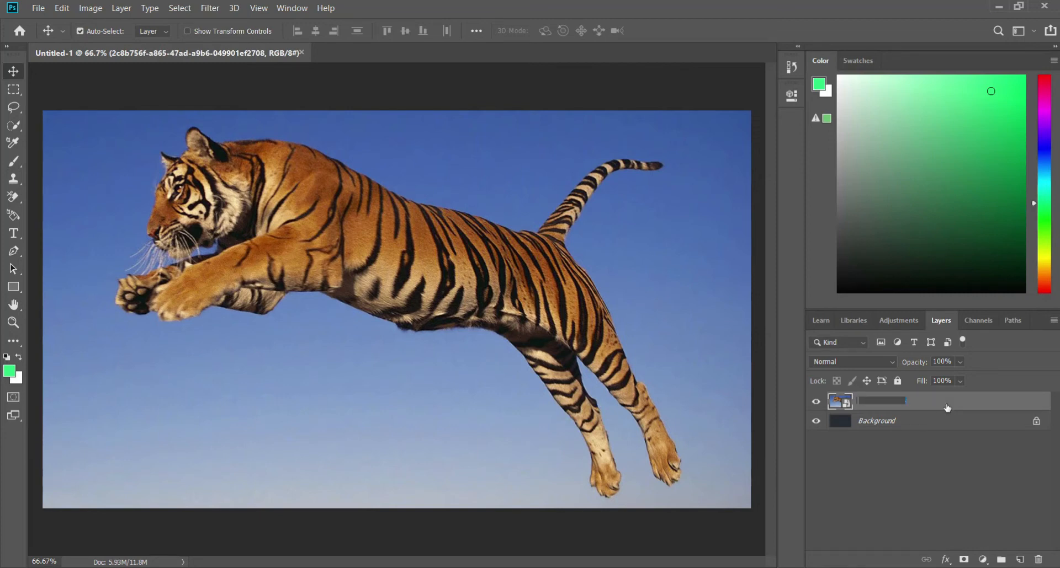
type("Tiger")
left_click(925, 448)
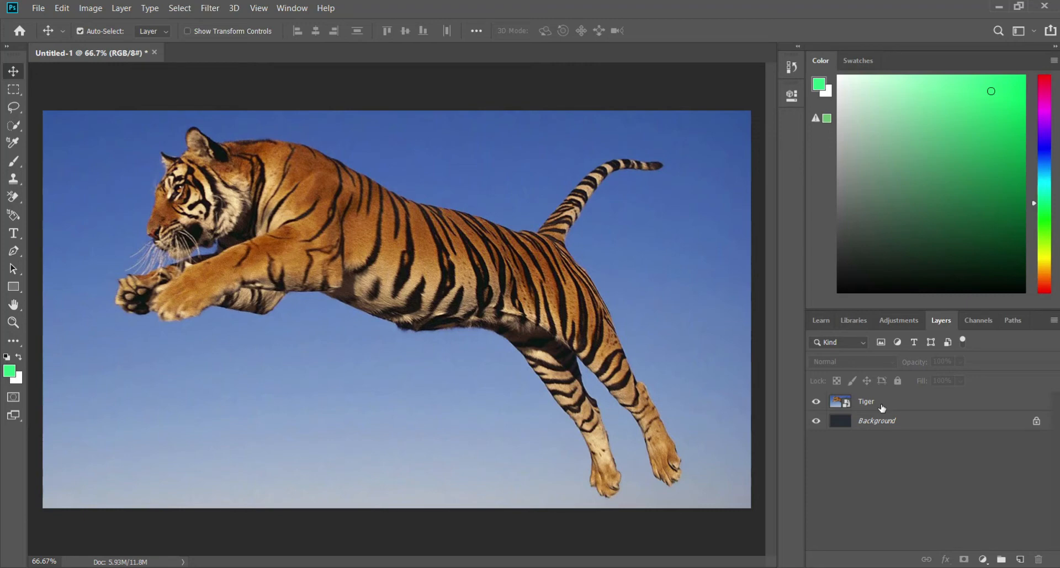
Step: Select the Tiger layer and activate the Quick Selection Tool
left_click(894, 409)
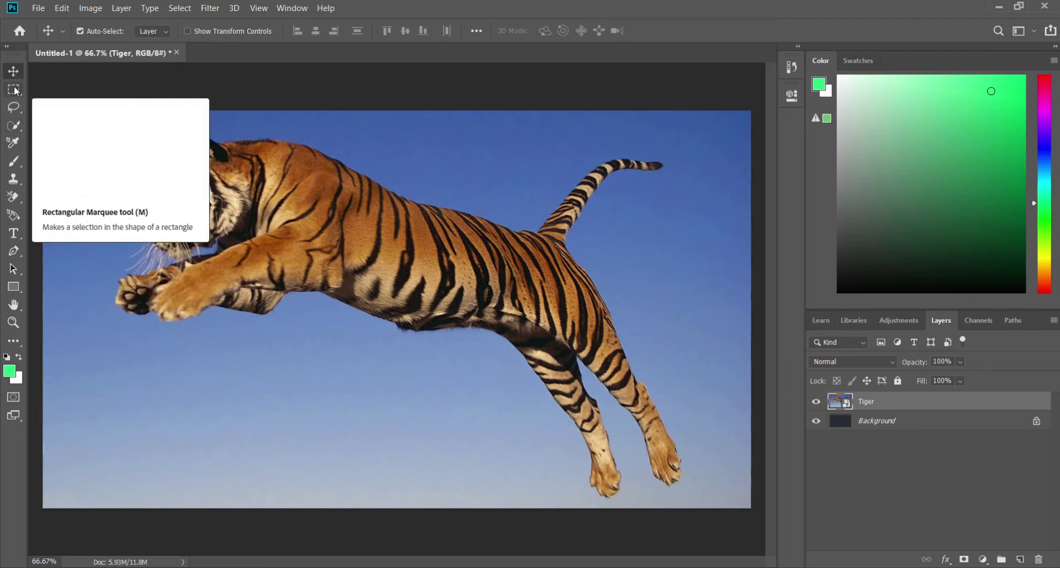
left_click(10, 129)
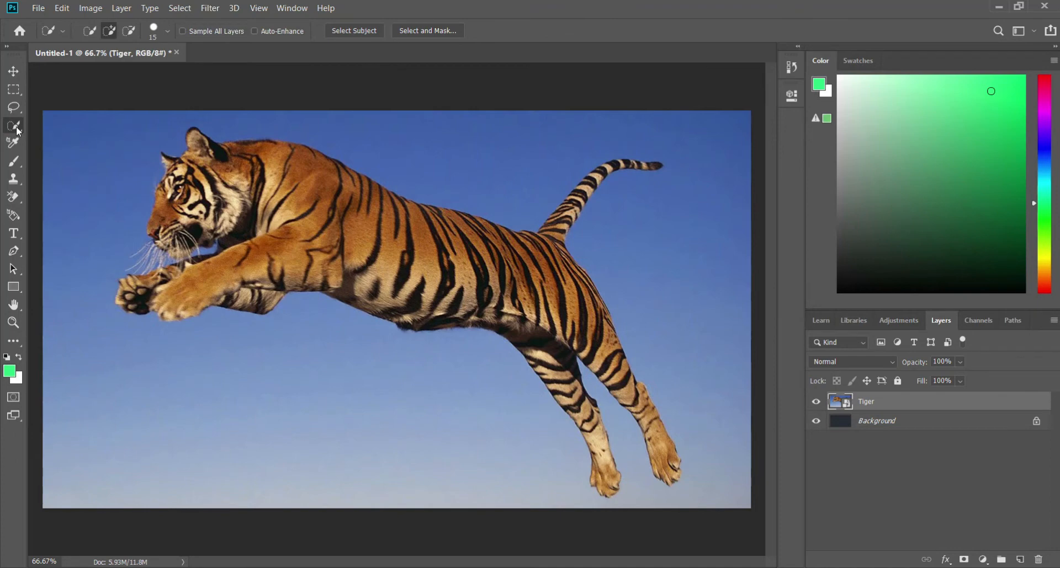
right_click(19, 130)
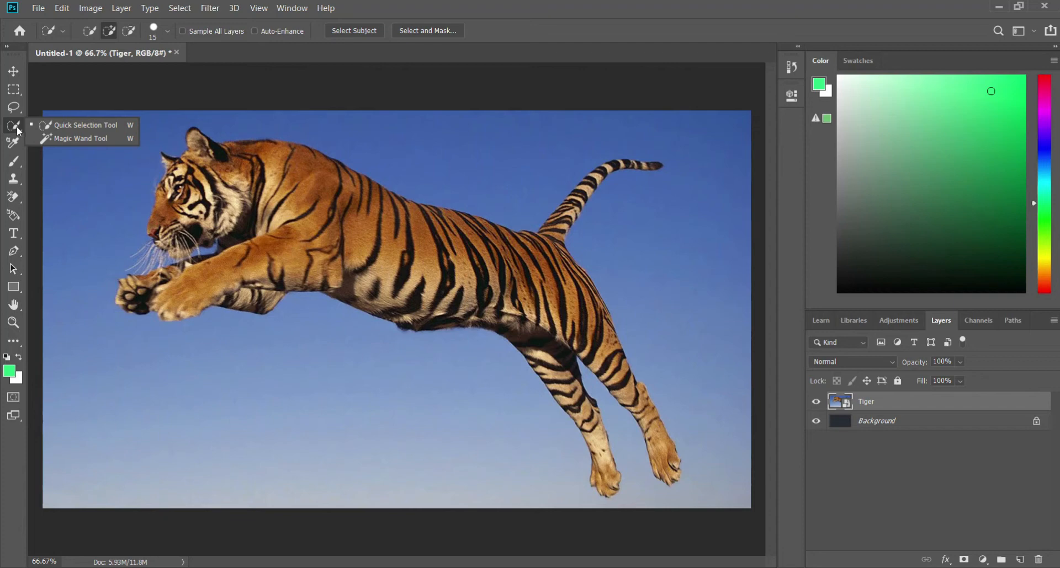
left_click(54, 127)
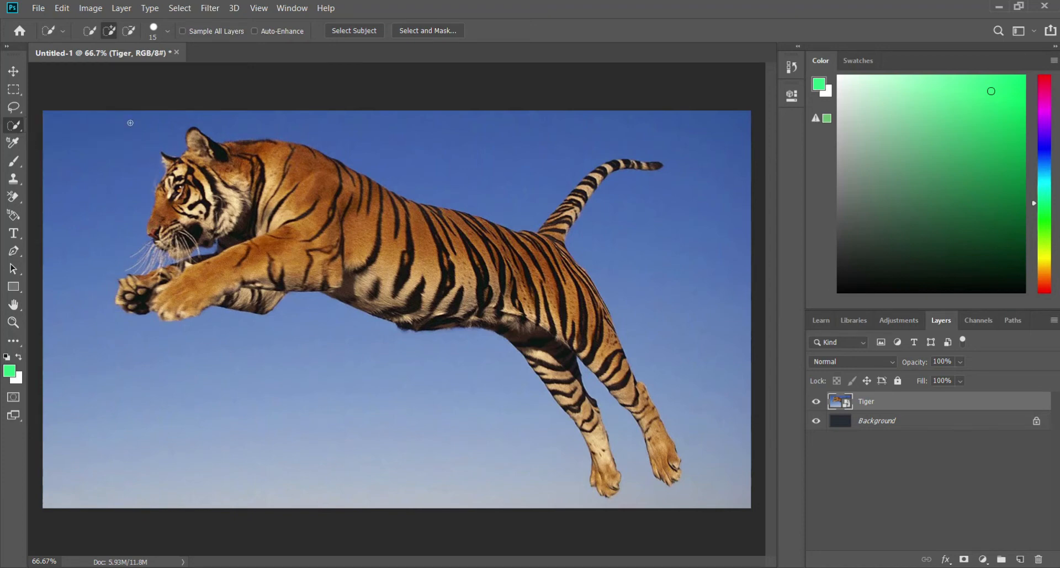
Step: Set the Quick Selection brush hardness to 100%
left_click(167, 31)
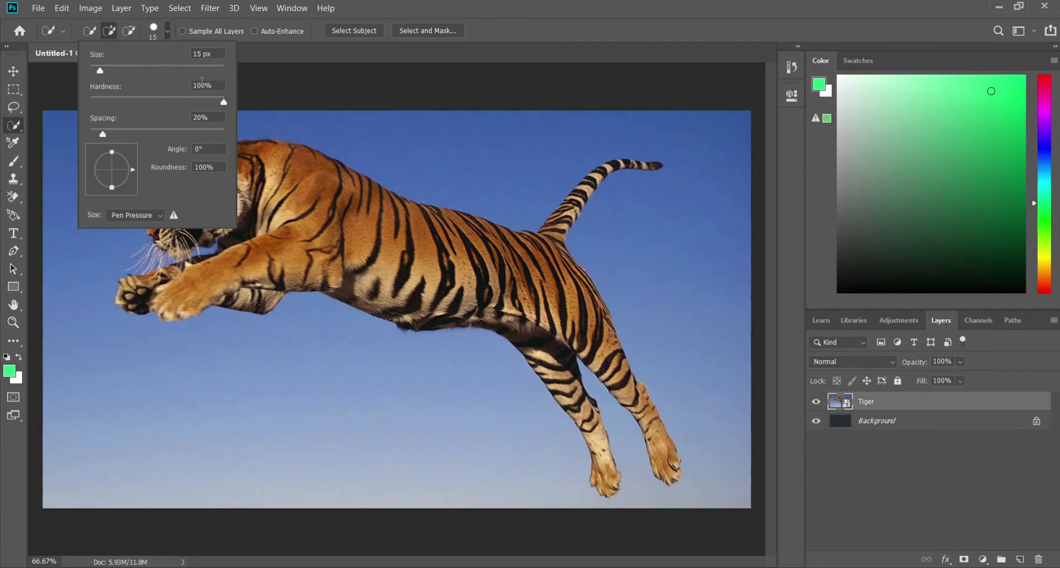
left_click(205, 85)
key("BackSpace")
key("BackSpace")
type("00")
left_click(267, 116)
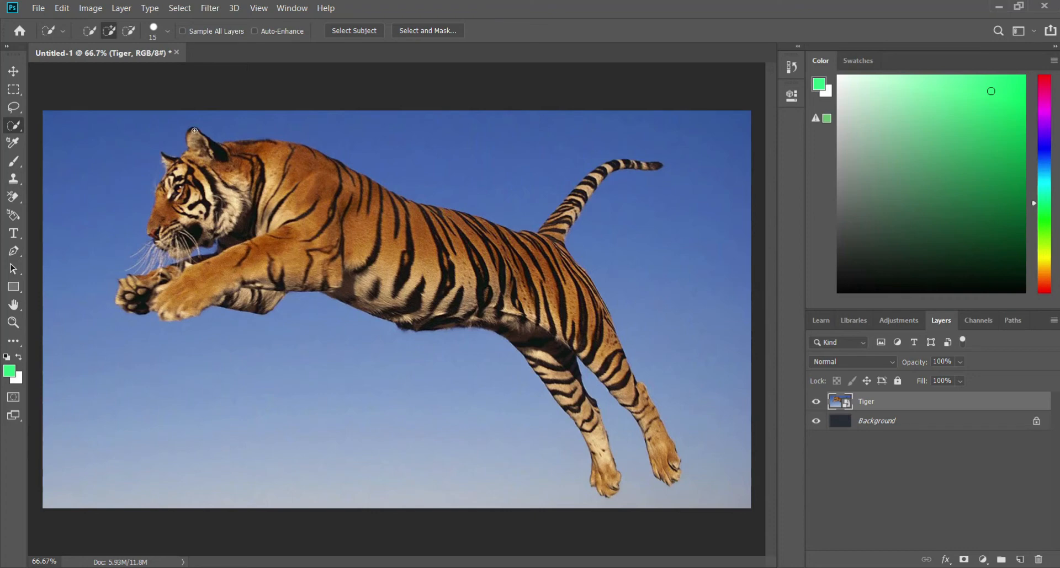
Step: Select the whole tiger, including back, tail, hind legs, forelegs and head, with the Quick Selection Tool
mouse_move(194, 130)
left_mouse_down()
mouse_move(221, 168)
mouse_move(251, 163)
mouse_move(255, 150)
mouse_move(319, 174)
mouse_move(356, 204)
mouse_move(369, 248)
mouse_move(402, 237)
mouse_move(475, 254)
mouse_move(470, 240)
mouse_move(486, 243)
mouse_move(527, 273)
mouse_move(526, 294)
mouse_move(527, 243)
mouse_move(552, 243)
left_mouse_up()
mouse_move(555, 242)
left_mouse_down()
mouse_move(609, 165)
mouse_move(662, 166)
mouse_move(598, 172)
mouse_move(543, 273)
mouse_move(545, 290)
mouse_move(546, 238)
mouse_move(602, 334)
mouse_move(592, 287)
mouse_move(613, 365)
mouse_move(669, 474)
left_mouse_up()
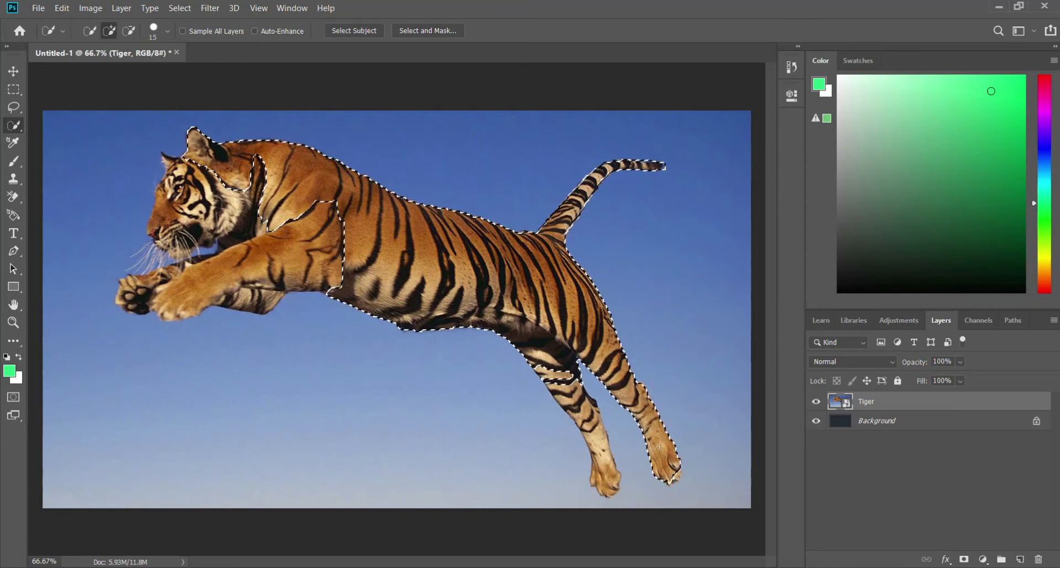
mouse_move(520, 341)
left_mouse_down()
mouse_move(533, 367)
mouse_move(571, 395)
mouse_move(608, 470)
left_mouse_up()
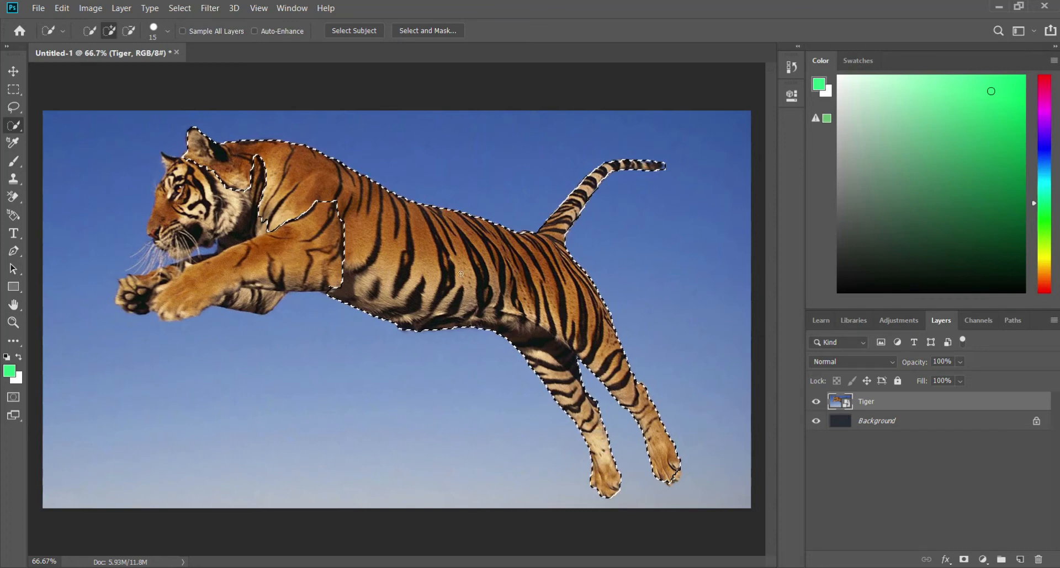
mouse_move(348, 257)
left_mouse_down()
mouse_move(257, 241)
mouse_move(243, 265)
mouse_move(153, 277)
mouse_move(132, 292)
left_mouse_up()
left_click_drag(201, 268, 189, 263)
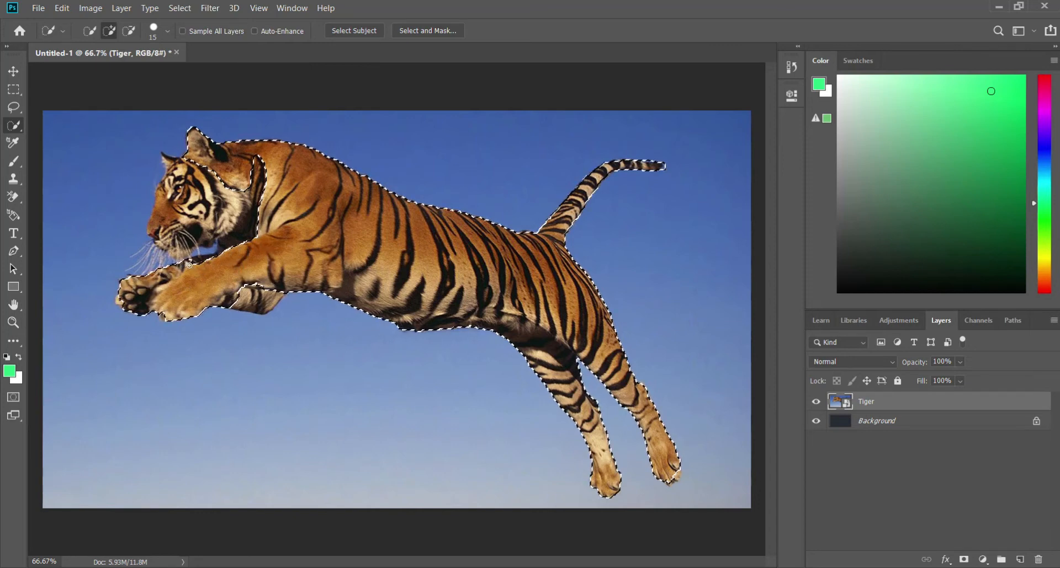
left_click_drag(253, 293, 267, 299)
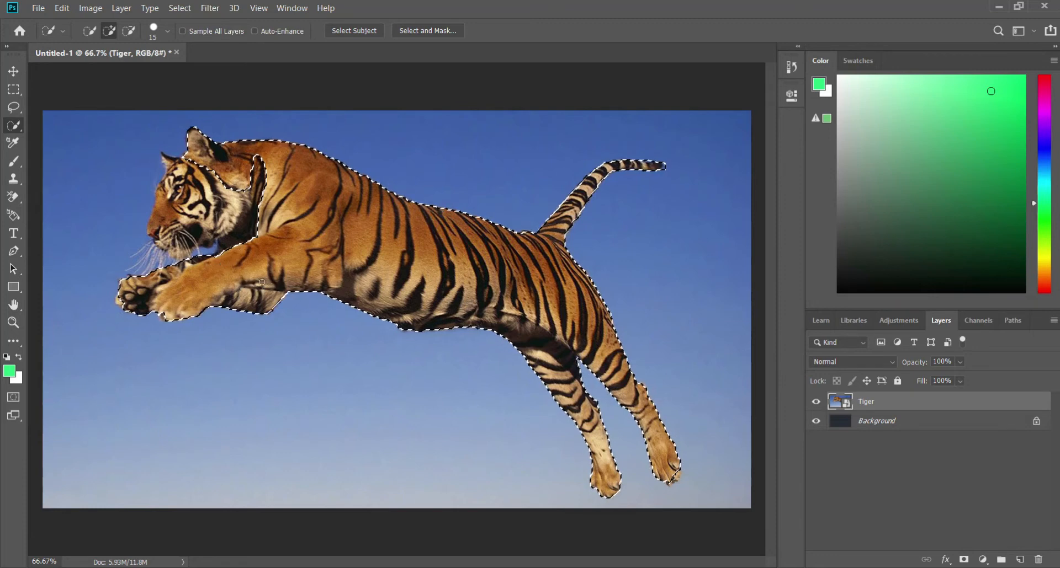
mouse_move(253, 202)
left_mouse_down()
mouse_move(244, 238)
mouse_move(204, 177)
mouse_move(183, 203)
mouse_move(164, 157)
mouse_move(161, 209)
mouse_move(179, 234)
left_mouse_up()
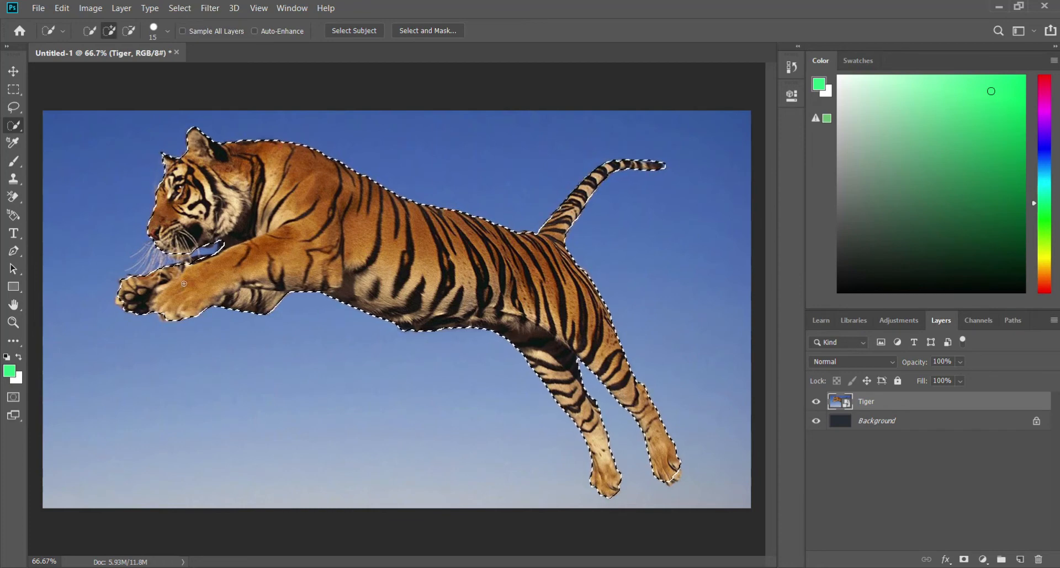
Step: Refine the tiger selection in Select and Mask by raising Smooth and Contrast to their maximum
left_click(407, 31)
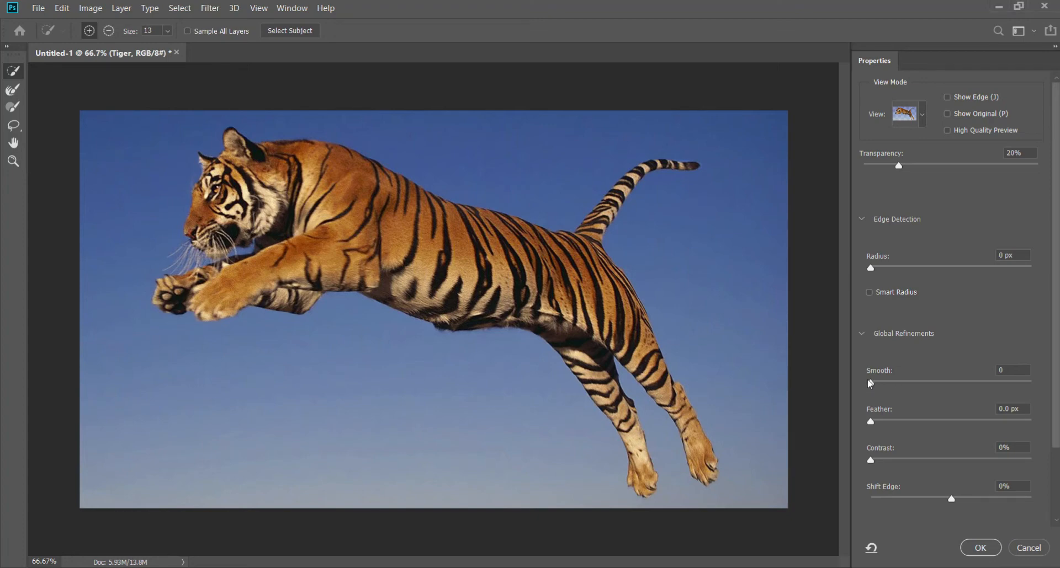
left_click_drag(870, 381, 1031, 383)
left_click_drag(870, 460, 1045, 466)
left_click(984, 550)
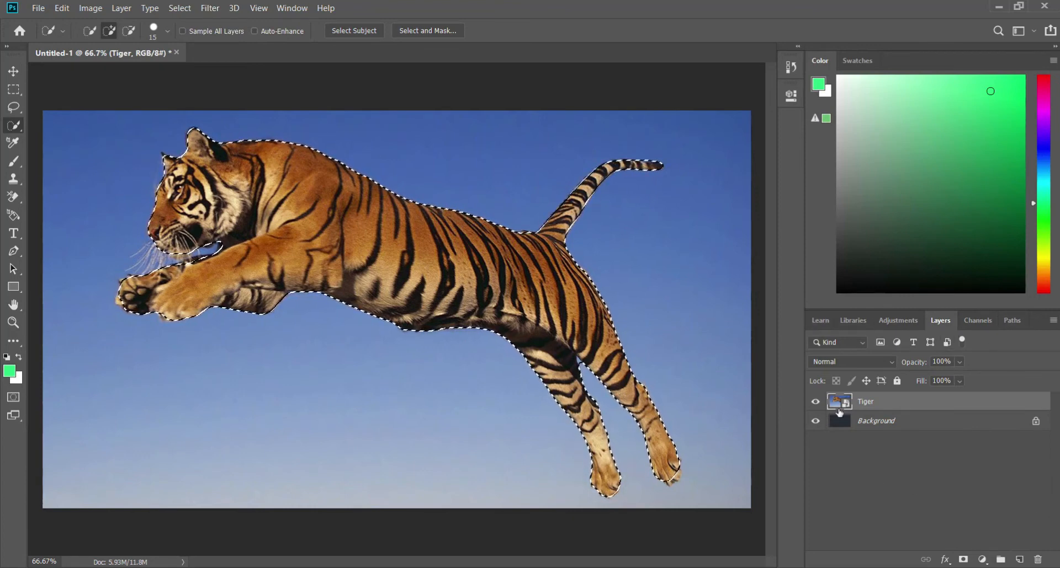
Step: Create a new layer and stroke the tiger selection on it with a 5 px white line, location Center
left_click(1018, 561)
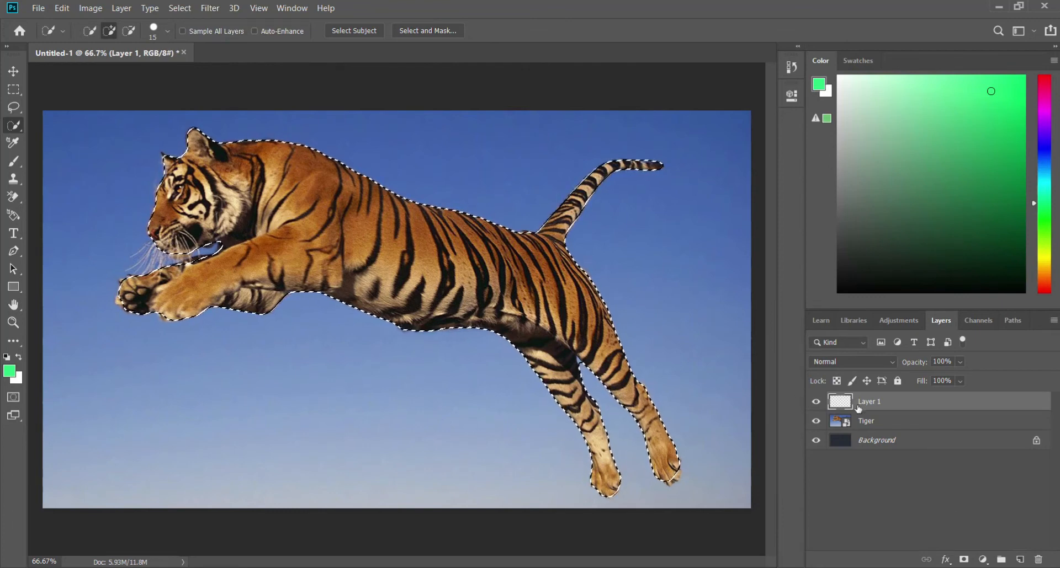
right_click(661, 233)
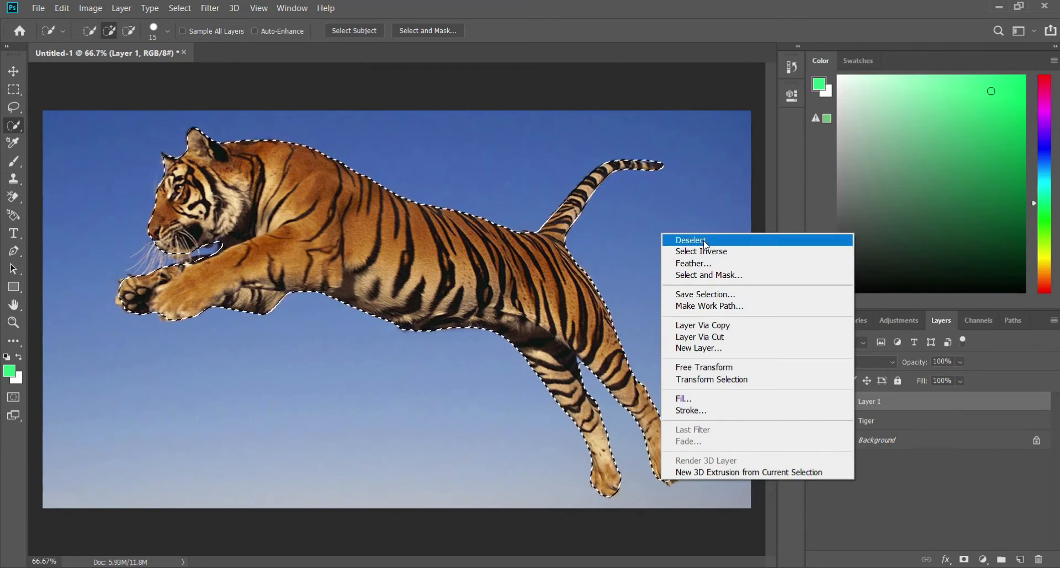
left_click(711, 410)
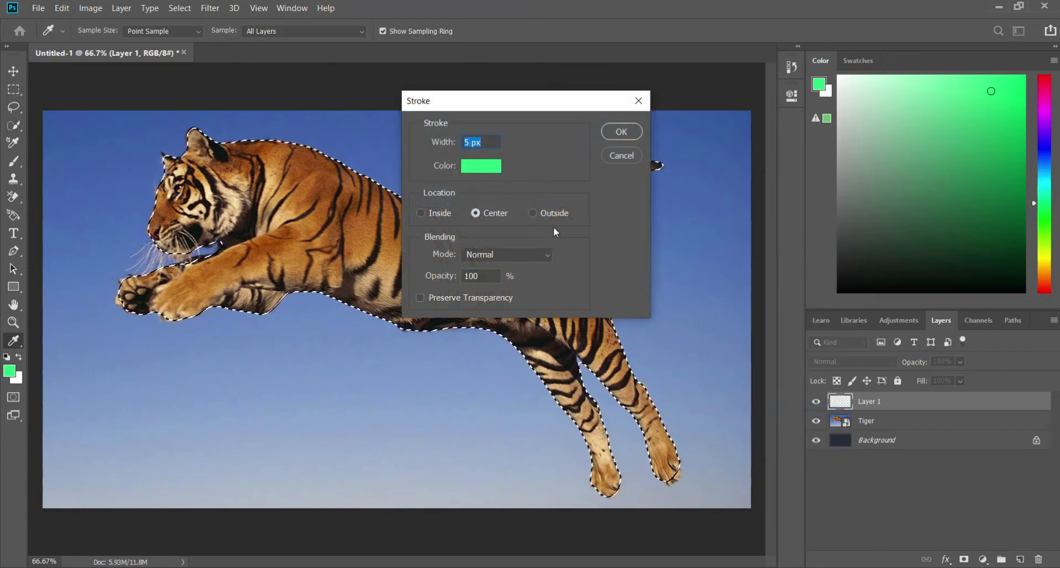
left_click(484, 143)
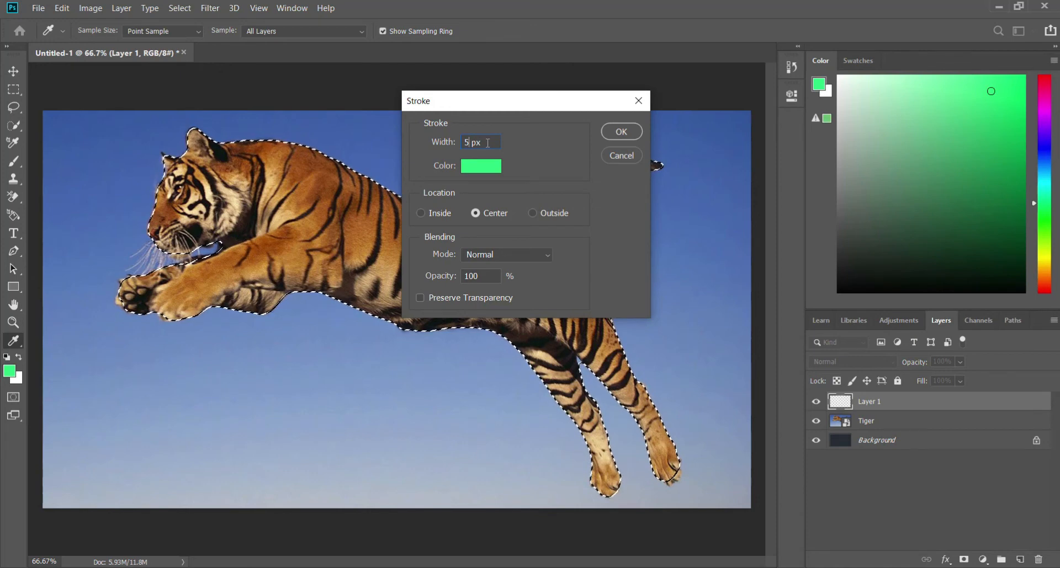
left_click(489, 172)
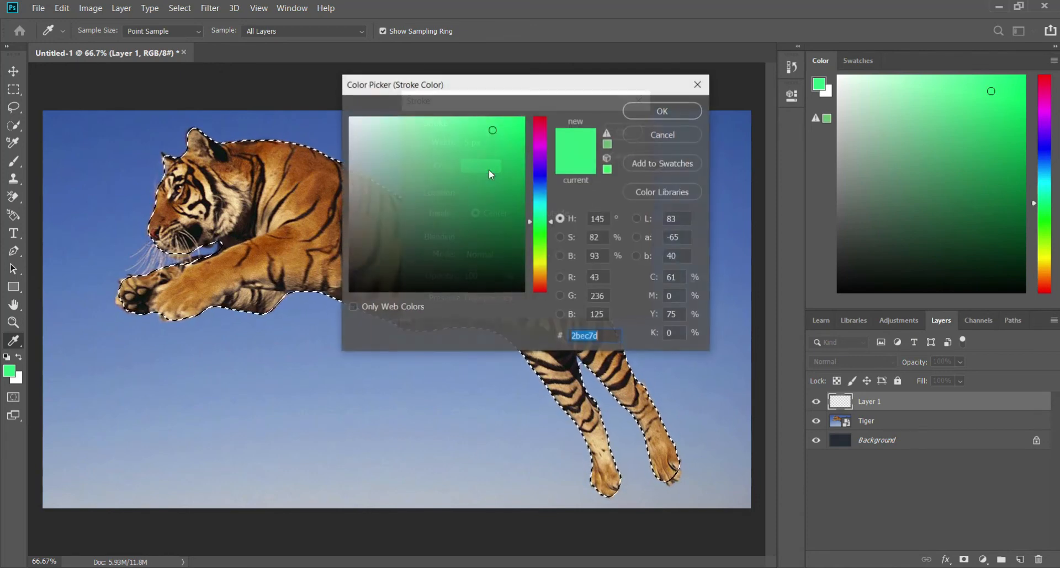
mouse_move(494, 132)
left_mouse_down()
mouse_move(370, 140)
mouse_move(342, 108)
left_mouse_up()
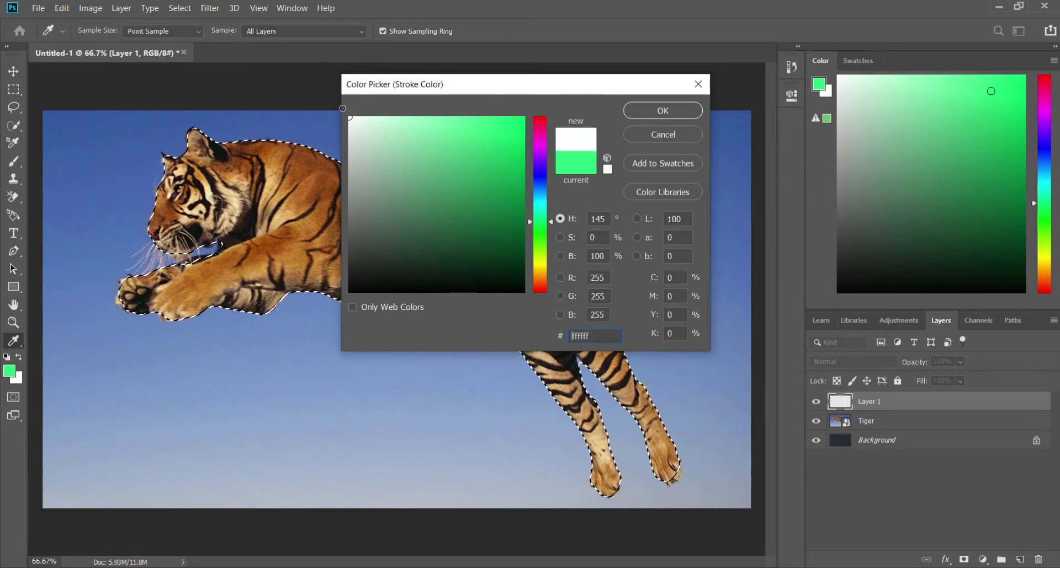
left_click(667, 113)
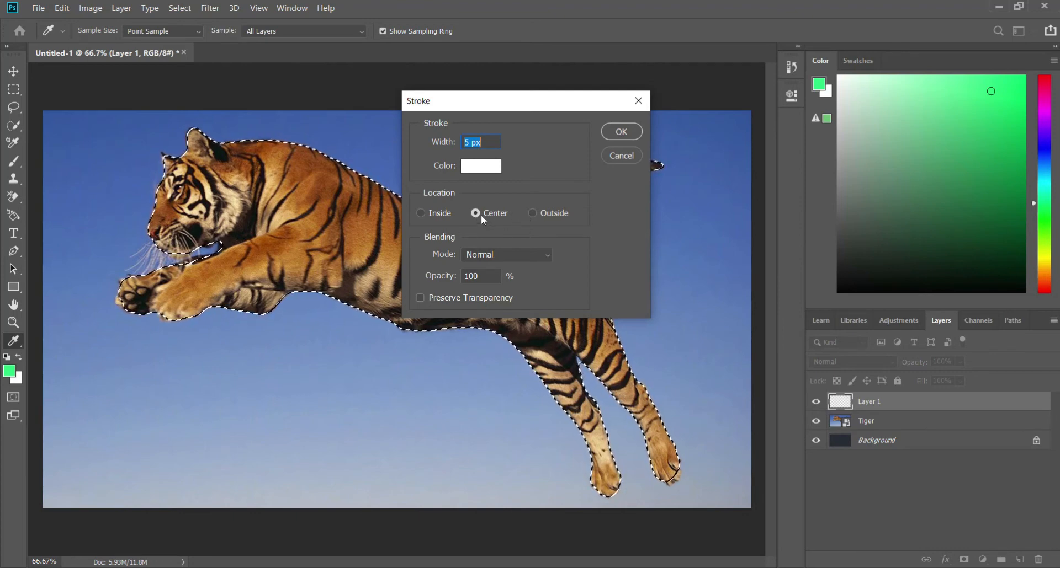
left_click(617, 131)
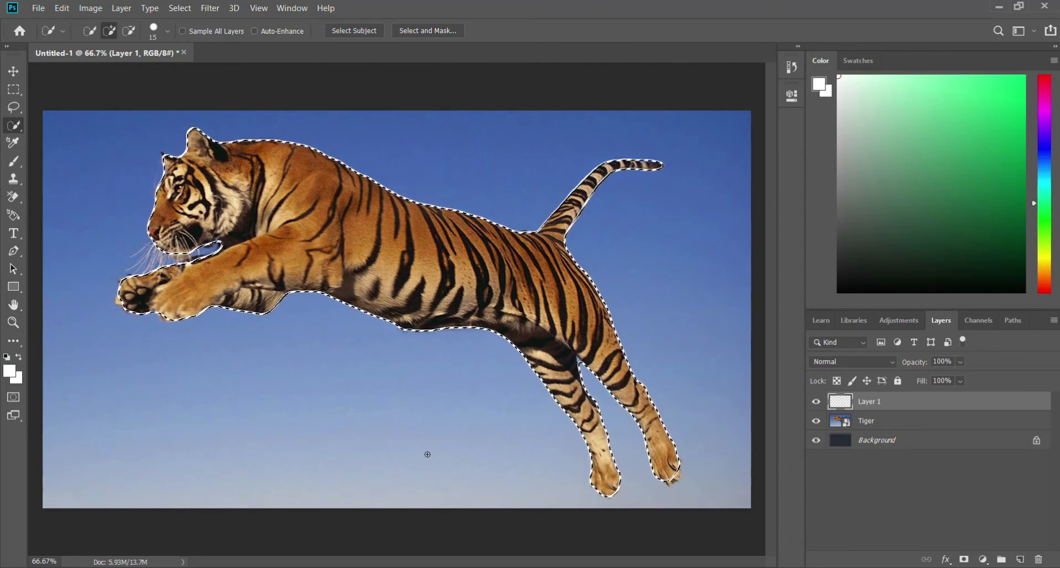
Step: Deselect the tiger selection
key("ctrl+d")
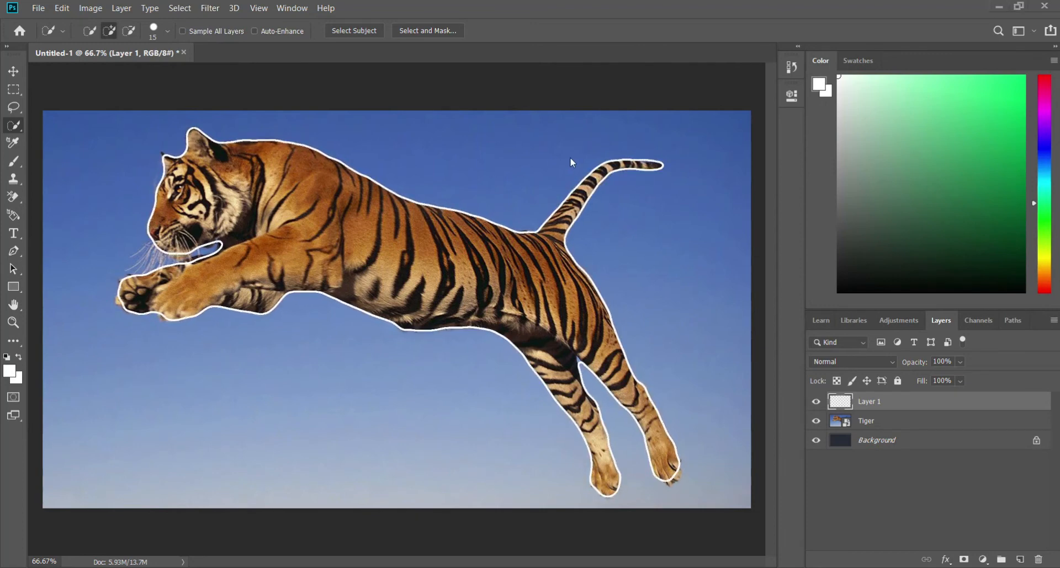
key("ctrl+z")
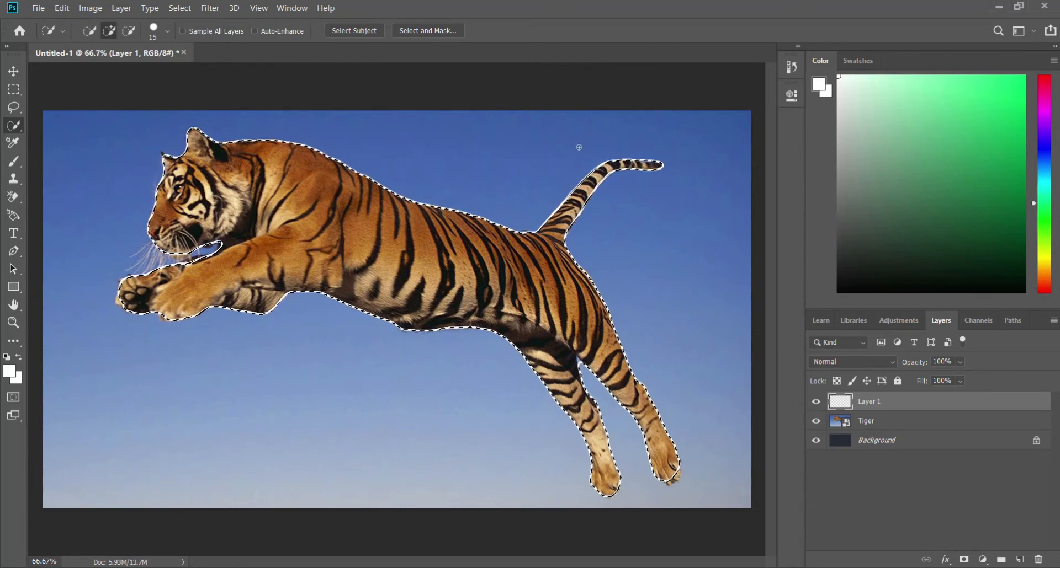
right_click(578, 148)
left_click(612, 154)
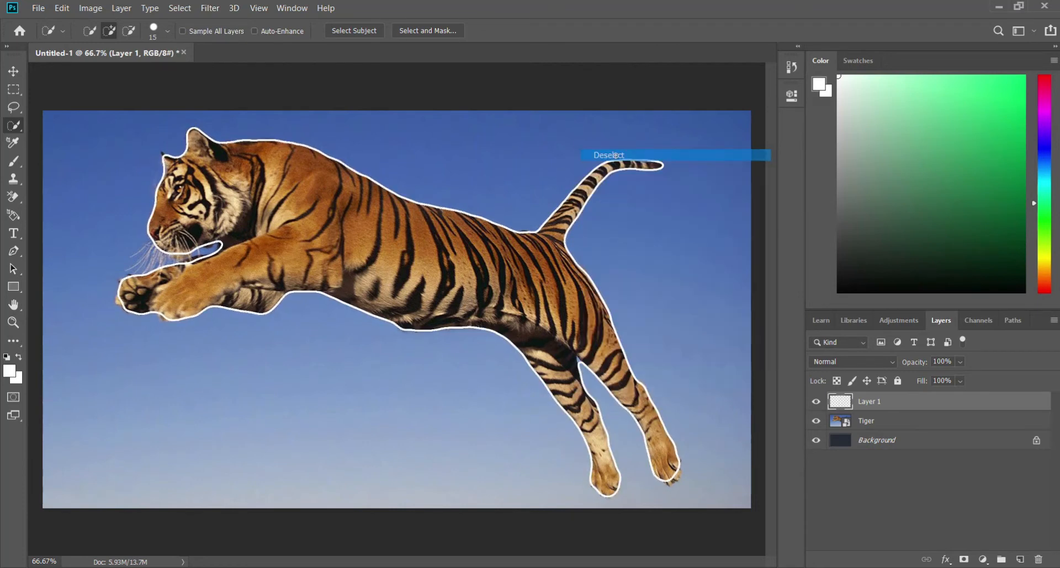
Step: Rename the stroke layer above Tiger as Outline
double_click(916, 404)
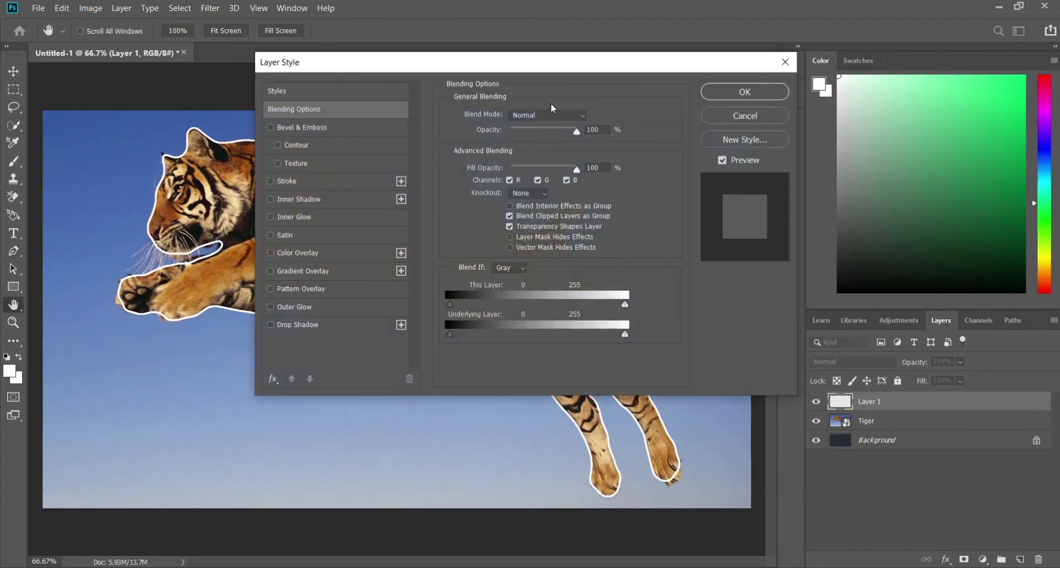
left_click(787, 64)
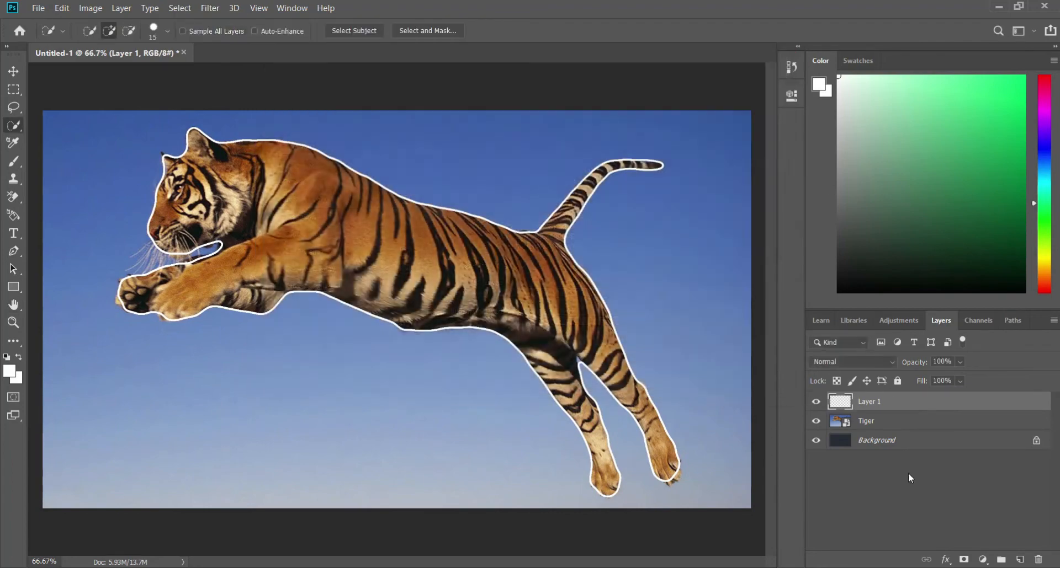
double_click(870, 403)
key("BackSpace")
type("Outline")
left_click(895, 489)
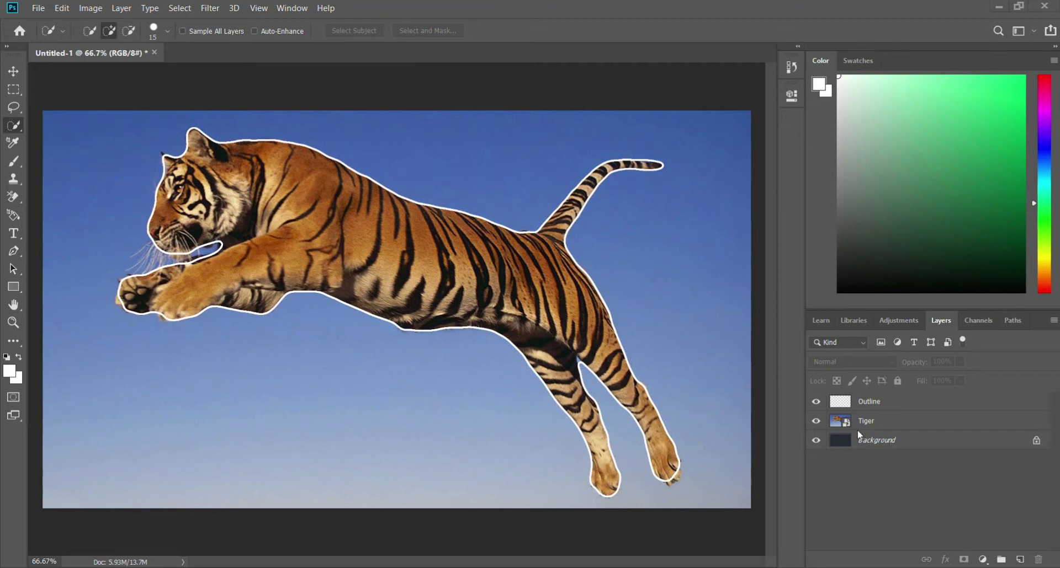
Step: On the Outline layer, paint white 5 px brush lines separating the head from the neck, the tail from the body, and the belly
left_click(919, 407)
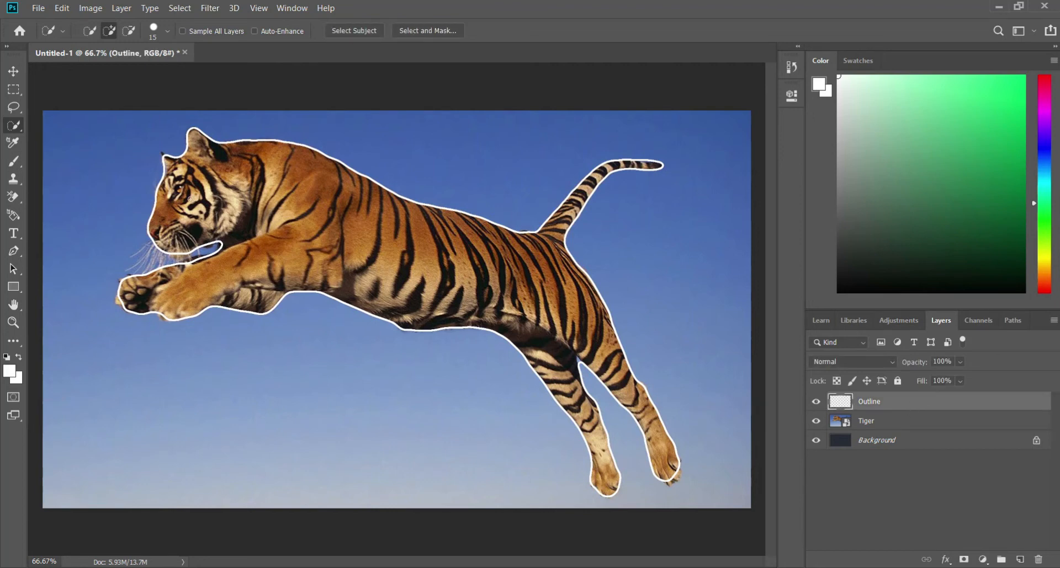
left_click(14, 162)
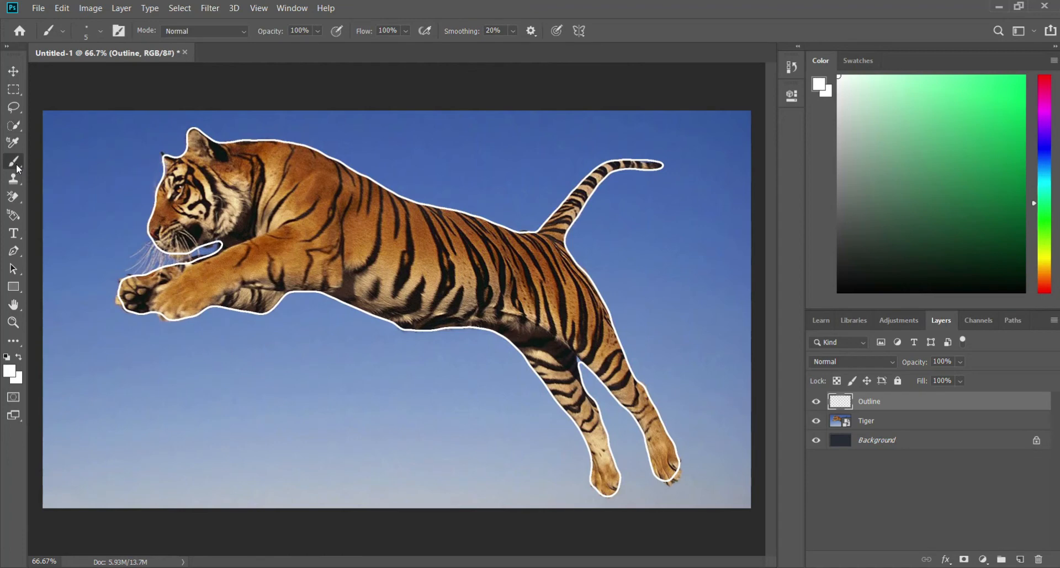
left_click(100, 31)
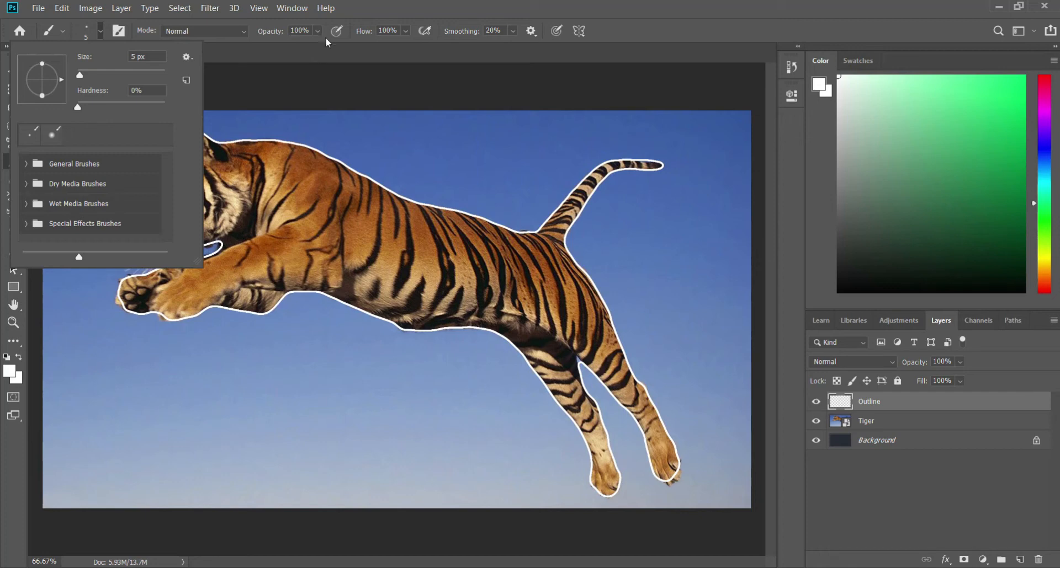
left_click(362, 8)
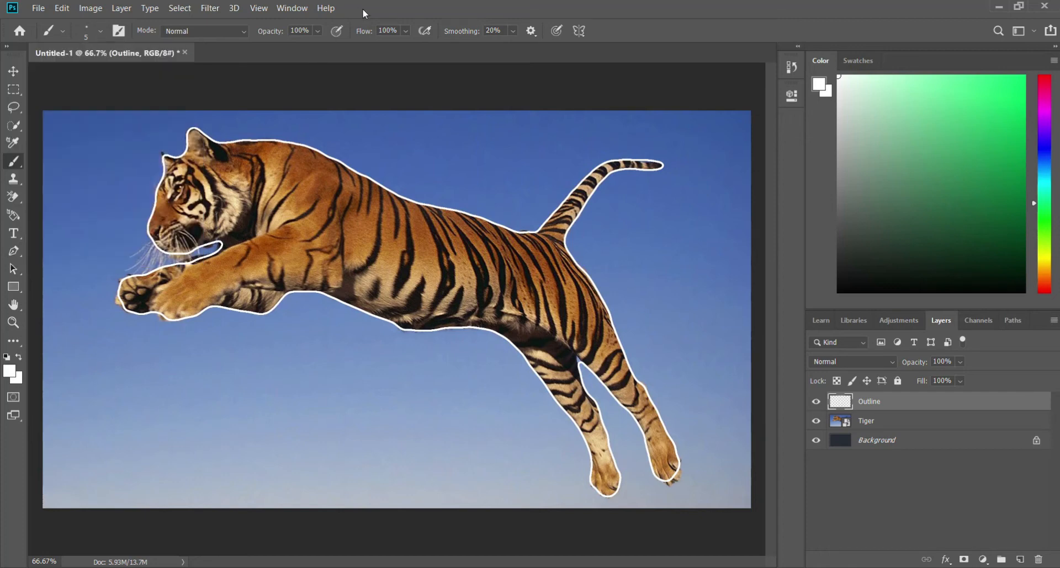
left_click(492, 31)
mouse_move(220, 242)
left_mouse_down()
mouse_move(252, 210)
mouse_move(257, 163)
mouse_move(230, 142)
left_mouse_up()
left_click_drag(538, 231, 564, 241)
mouse_move(578, 358)
left_mouse_down()
mouse_move(530, 322)
mouse_move(489, 310)
mouse_move(461, 304)
mouse_move(403, 325)
left_mouse_up()
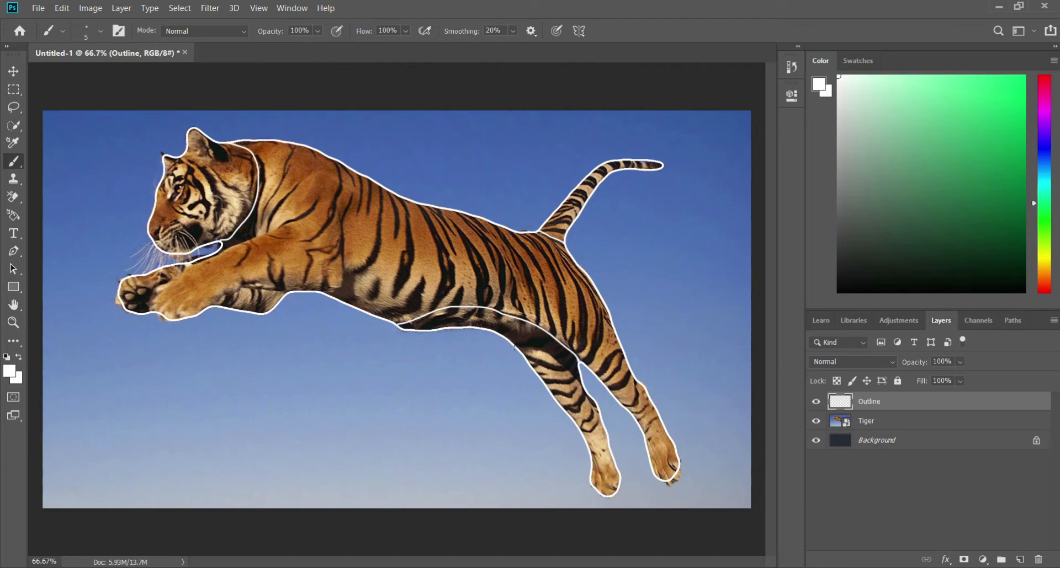
left_click_drag(513, 347, 559, 341)
left_click(62, 8)
left_click(77, 22)
Step: Paint dividing lines across the top of the far hind leg, along the near foreleg's underside, and between the two front paws
left_click_drag(515, 346, 554, 340)
mouse_move(278, 291)
left_mouse_down()
mouse_move(245, 286)
mouse_move(217, 298)
left_mouse_up()
mouse_move(151, 305)
left_mouse_down()
mouse_move(157, 286)
mouse_move(193, 263)
left_mouse_up()
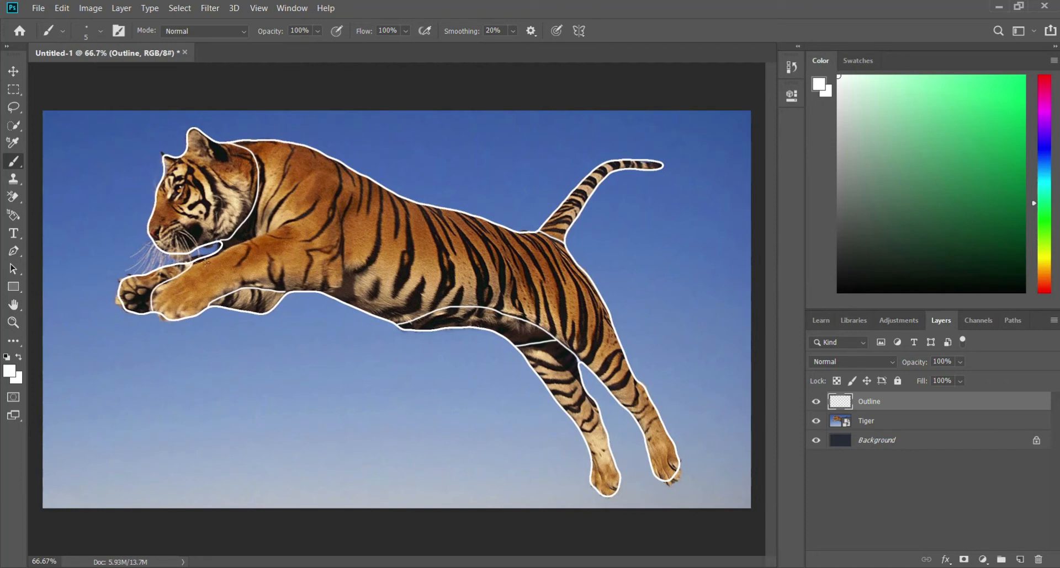
Step: Paint dividing lines along the neck and the length of the body, and across the thigh, back, flank and shoulder
mouse_move(237, 250)
left_mouse_down()
mouse_move(260, 240)
mouse_move(259, 181)
left_mouse_up()
mouse_move(315, 215)
left_mouse_down()
mouse_move(483, 283)
mouse_move(592, 285)
left_mouse_up()
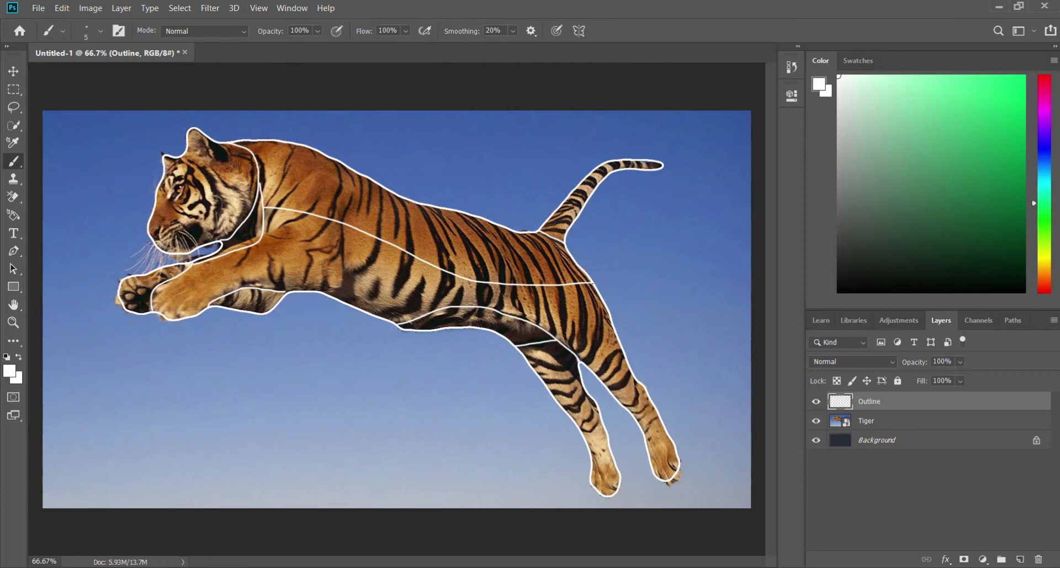
left_click_drag(589, 285, 556, 338)
mouse_move(415, 217)
left_mouse_down()
mouse_move(413, 253)
mouse_move(399, 248)
mouse_move(356, 309)
left_mouse_up()
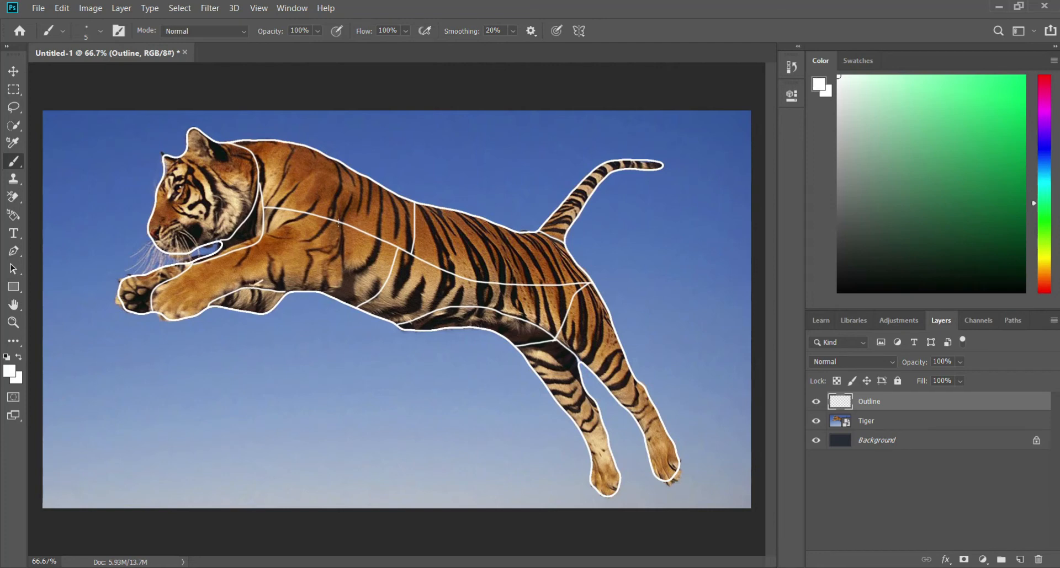
left_click_drag(338, 223, 251, 286)
Step: Hide the Tiger layer so only the outline shows over the dark background
left_click(815, 422)
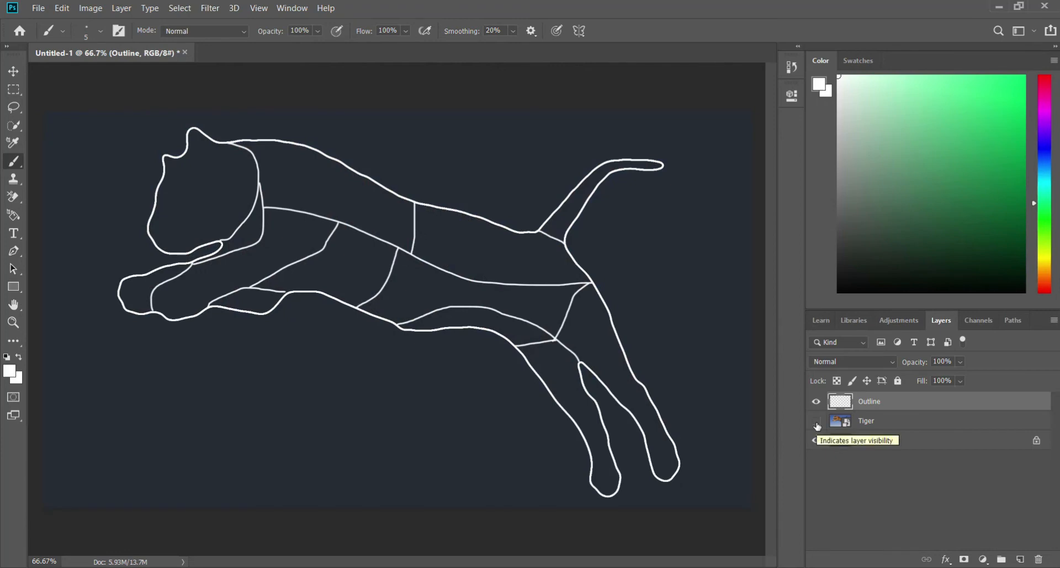
left_click(816, 421)
left_click(817, 422)
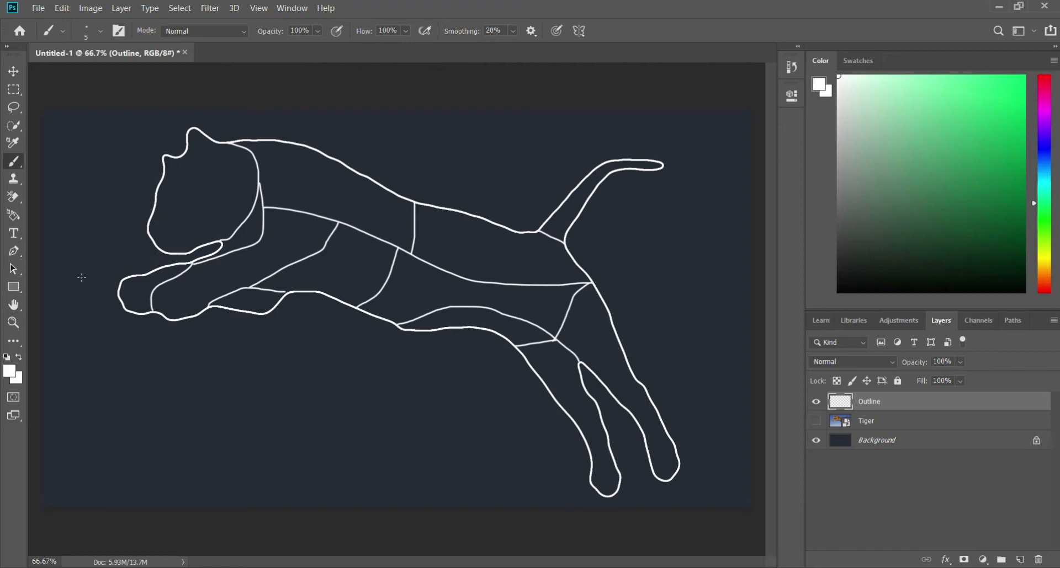
Step: Choose the Horizontal Type tool and set its font to Arial
left_click(19, 234)
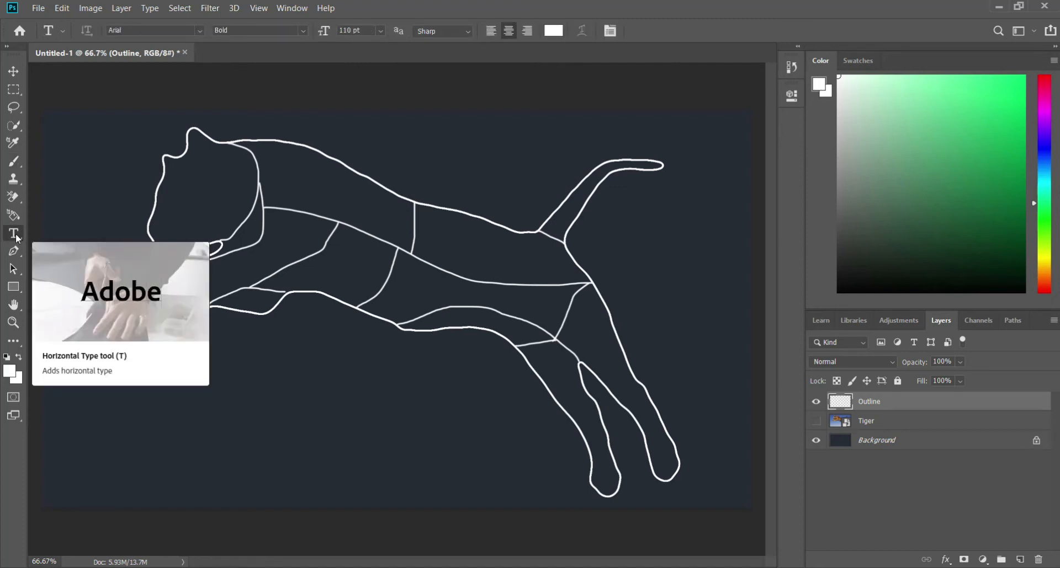
right_click(18, 239)
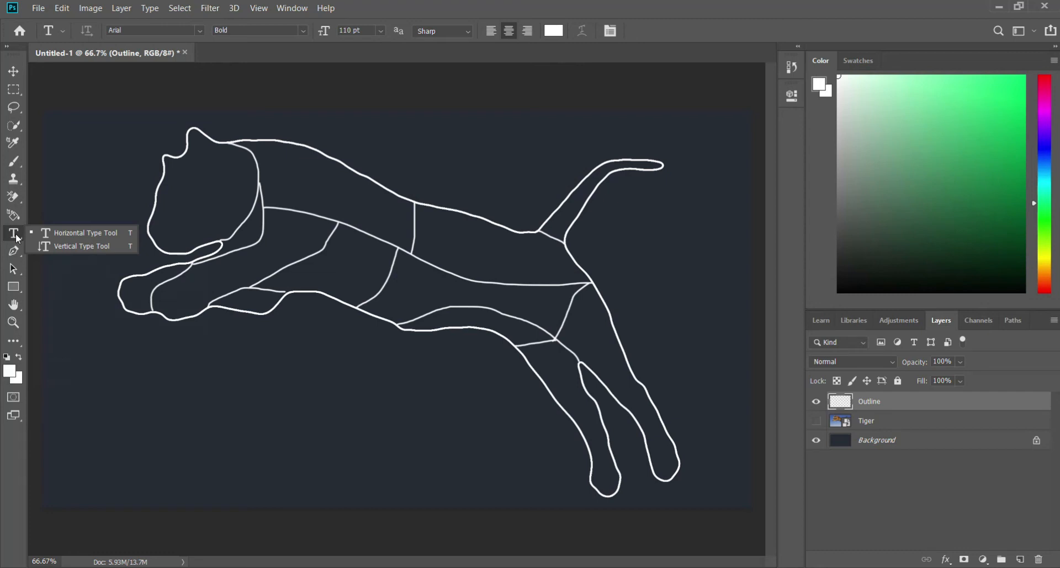
left_click(50, 233)
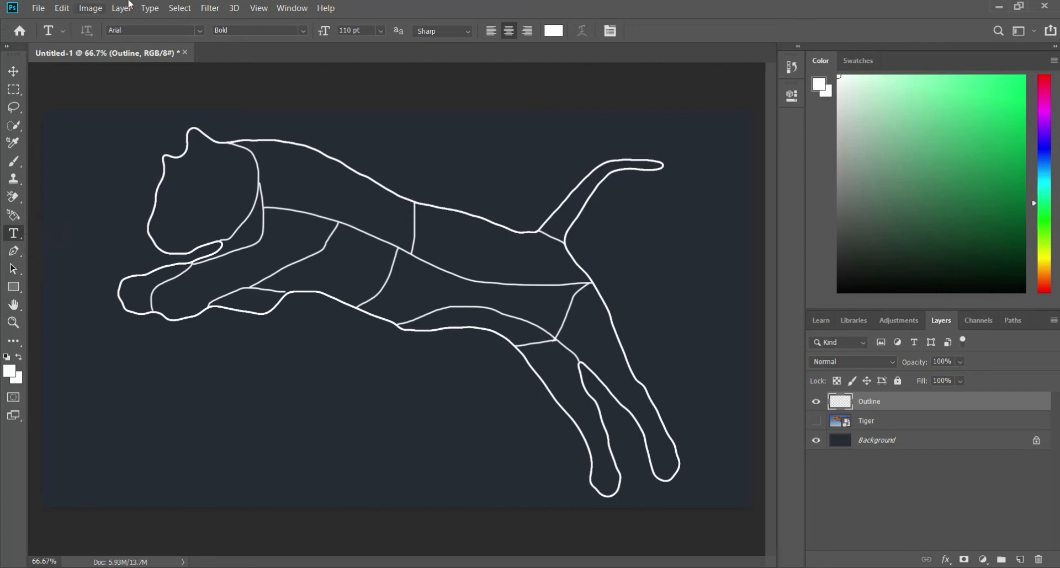
left_click(200, 31)
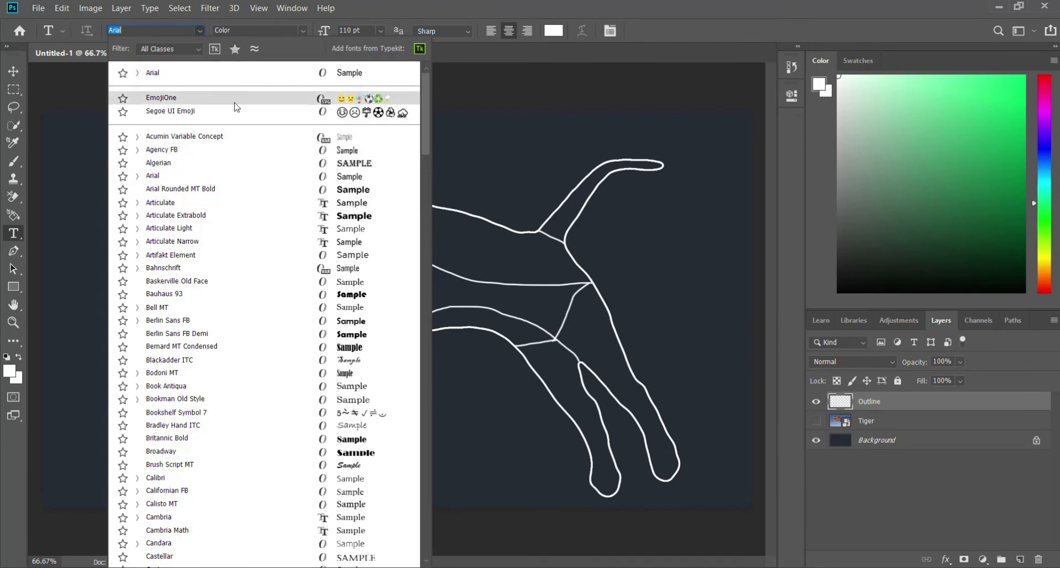
left_click(173, 77)
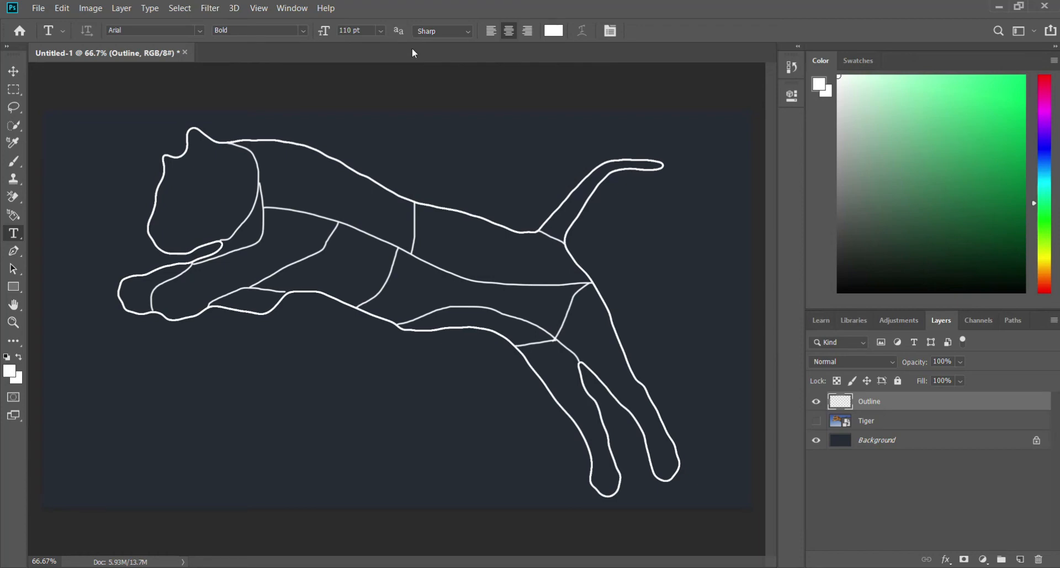
Step: Set the type size to 120 pt
left_click(352, 31)
key("BackSpace")
type("20")
key("BackSpace")
key("BackSpace")
key("BackSpace")
type("20")
left_click(380, 30)
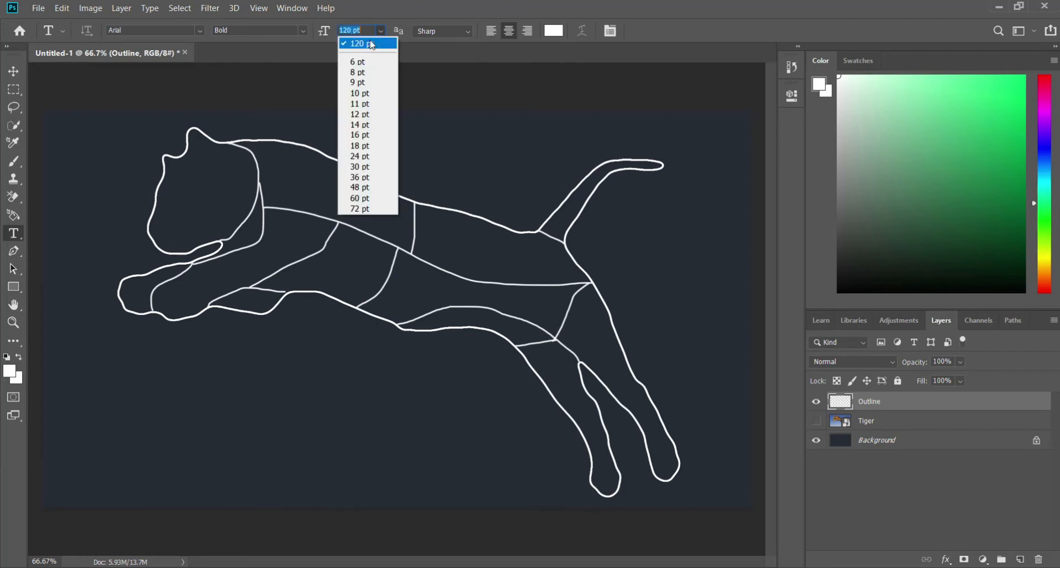
left_click(370, 44)
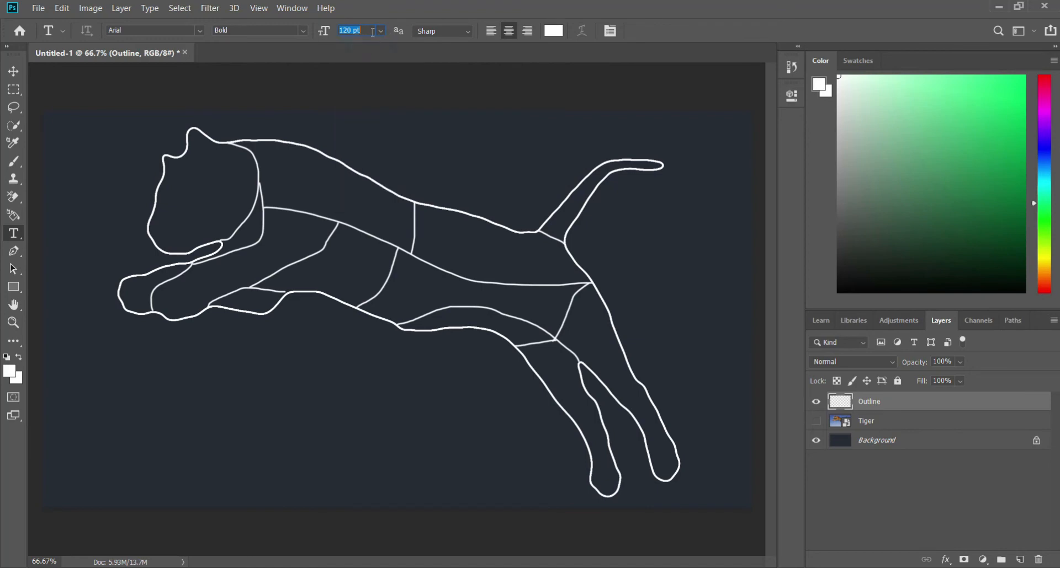
Step: Set the text color to bright green 1de271
left_click(553, 32)
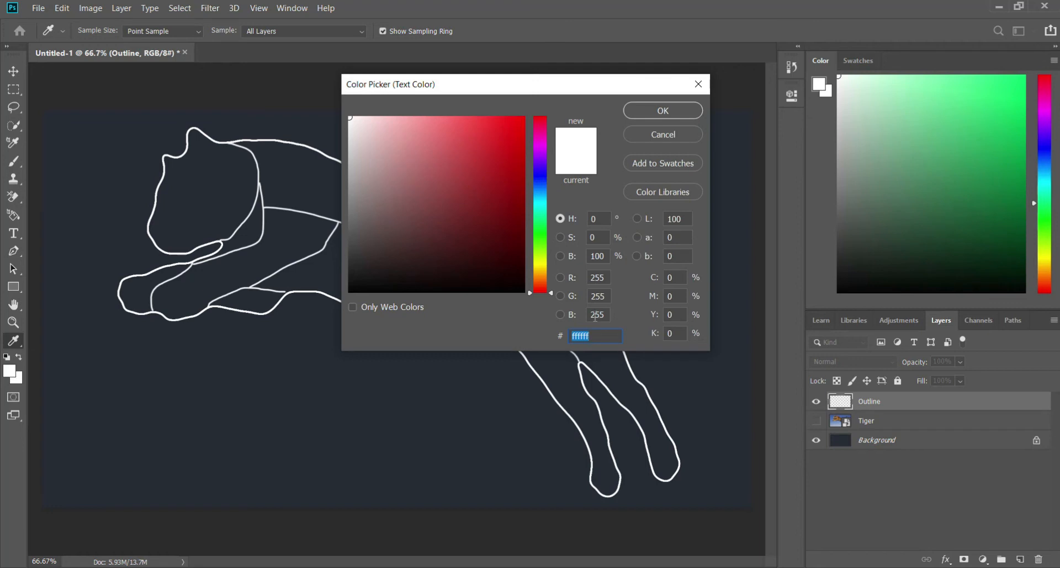
key("BackSpace")
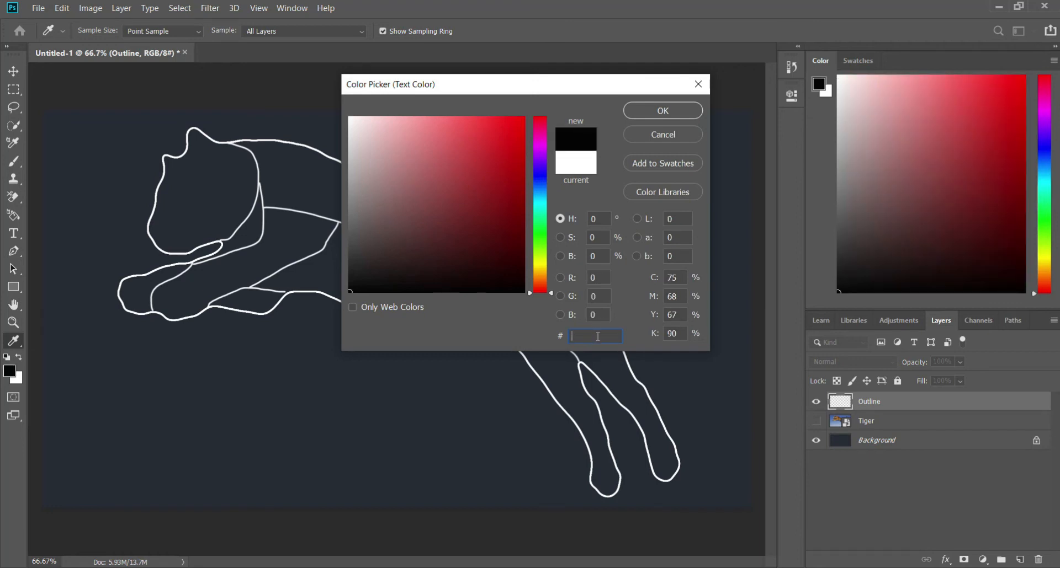
type("2bed")
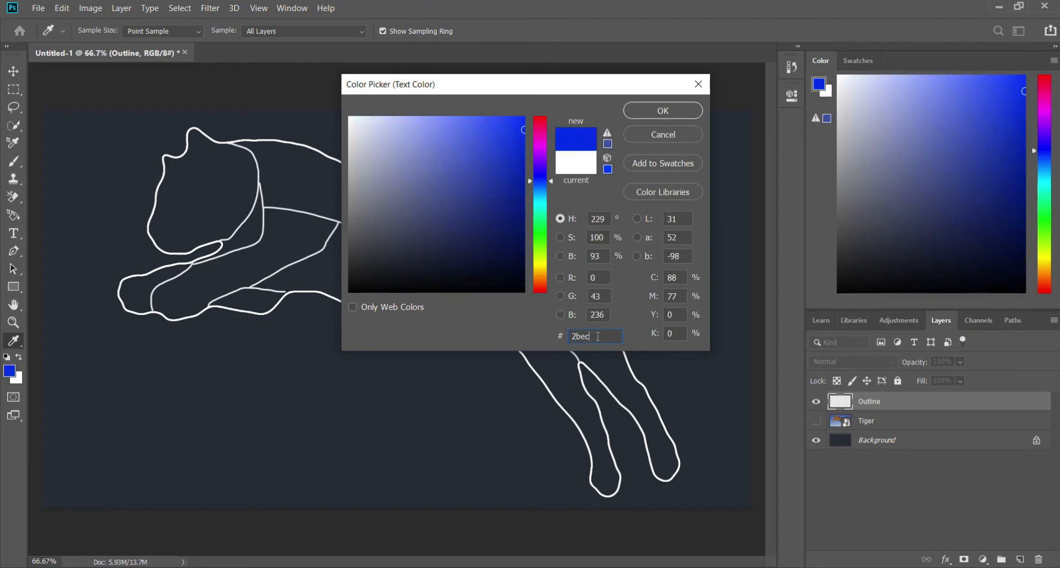
key("BackSpace")
type("c7d")
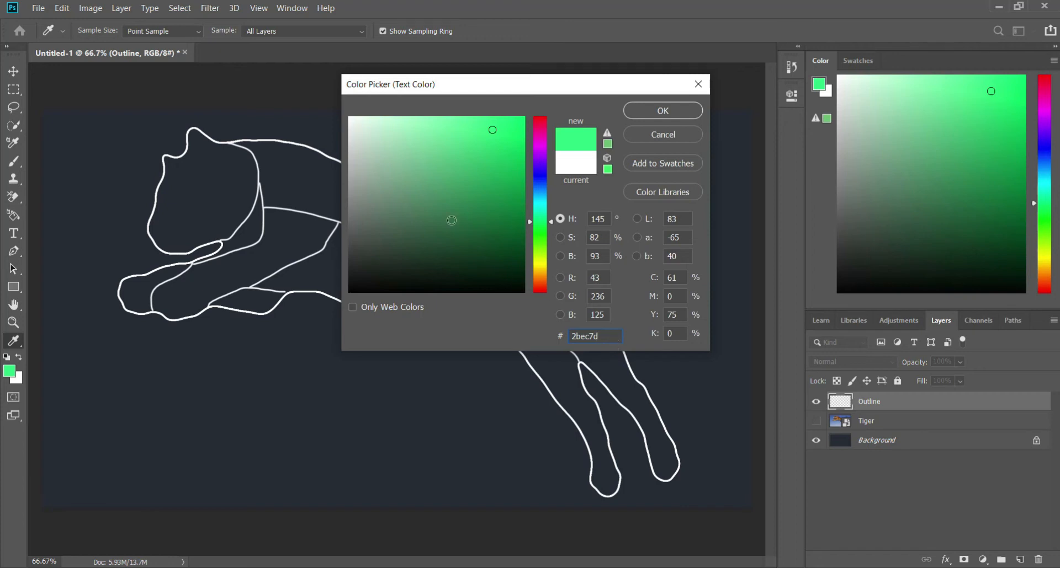
mouse_move(480, 197)
left_mouse_down()
mouse_move(423, 184)
mouse_move(448, 125)
mouse_move(502, 136)
left_mouse_up()
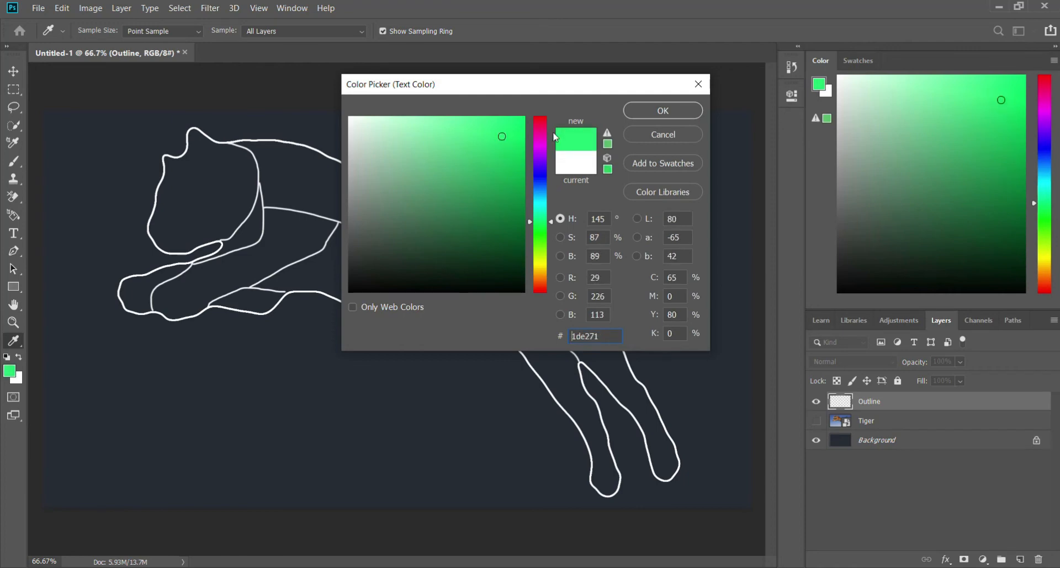
left_click(635, 112)
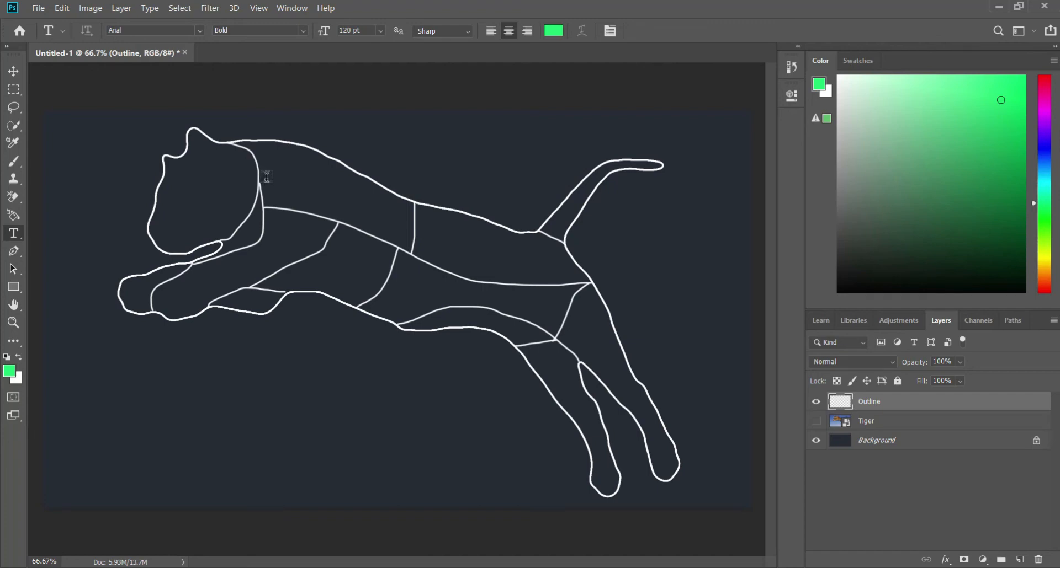
Step: Add the text COURAGE at 130 pt across the tiger's body, replacing the Lorem Ipsum placeholder
left_click(432, 242)
left_click(506, 233)
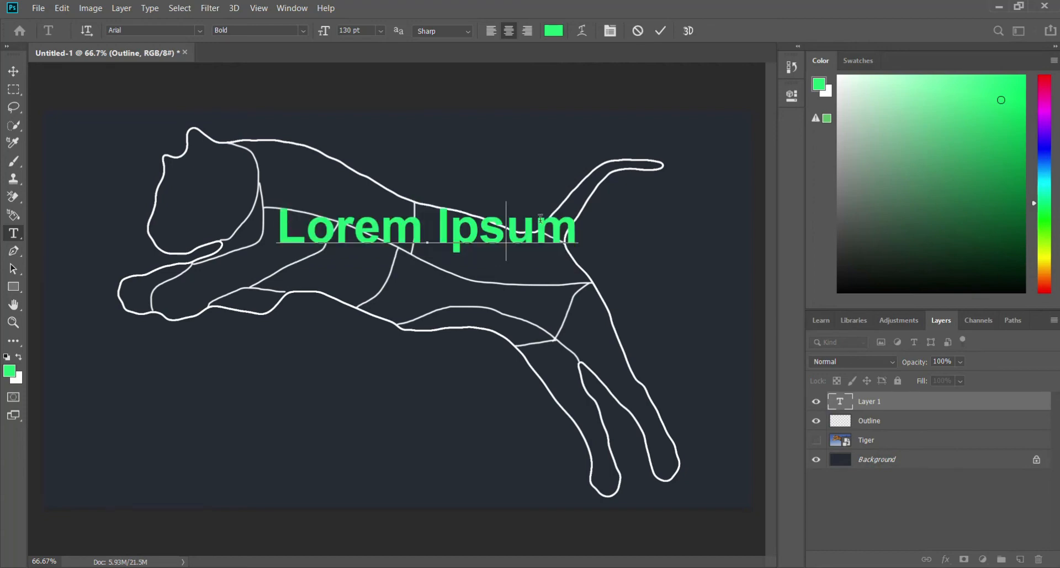
left_click(540, 218)
key("BackSpace")
key("BackSpace")
key("BackSpace")
key("BackSpace")
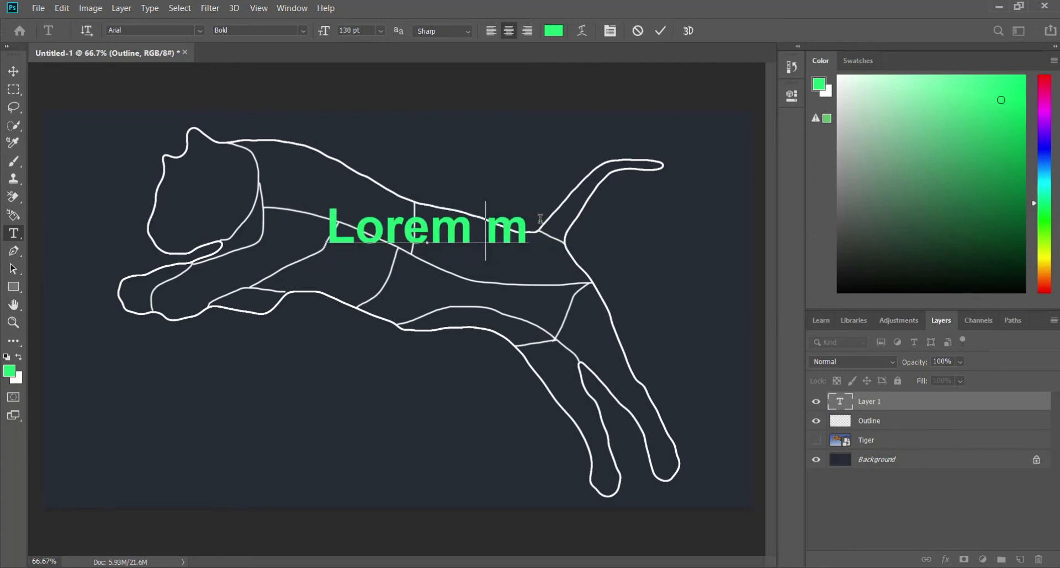
key("BackSpace")
key("BackSpace")
key("BackSpace")
key("BackSpace")
key("BackSpace")
key("BackSpace")
key("BackSpace")
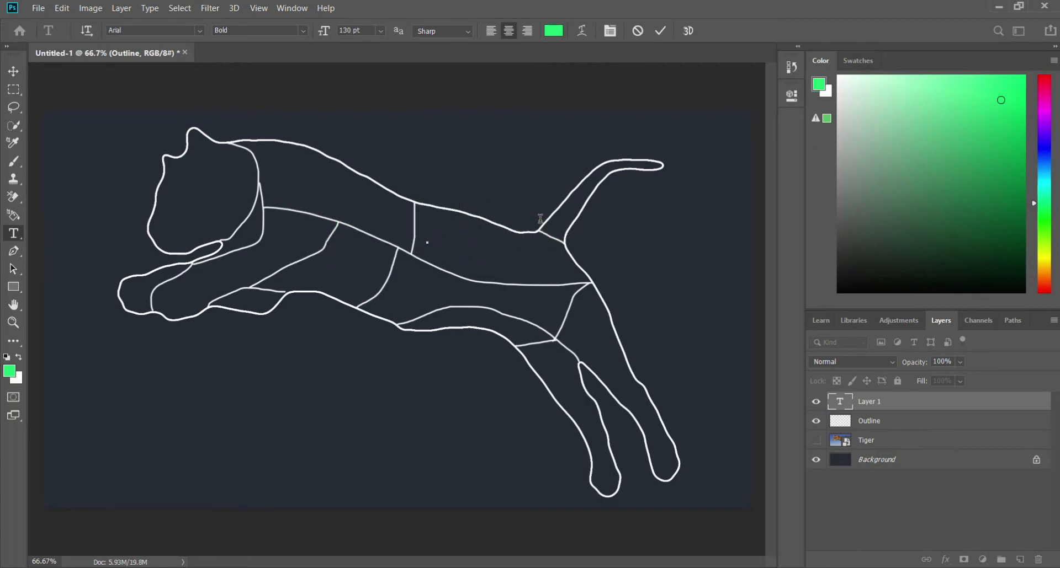
type("COURAGE")
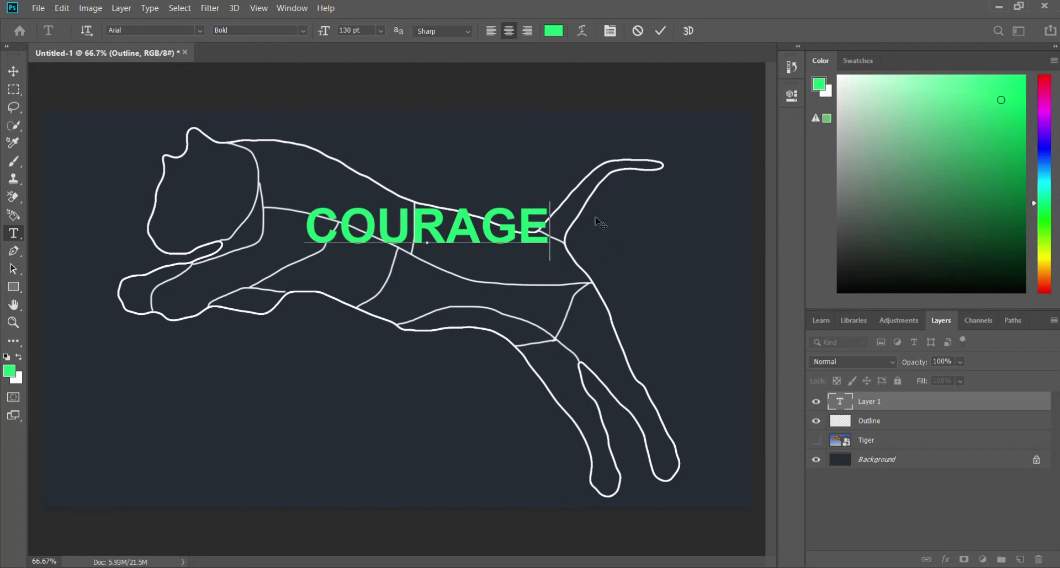
left_click(657, 35)
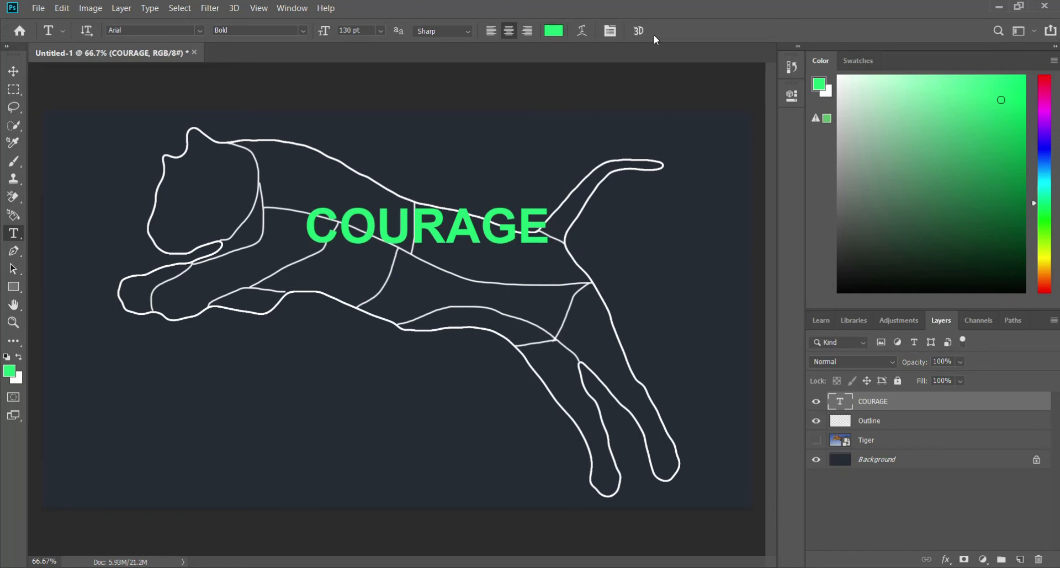
Step: Rasterize the COURAGE layer and rotate the word about 14 degrees clockwise to follow the slope of the back
right_click(482, 191)
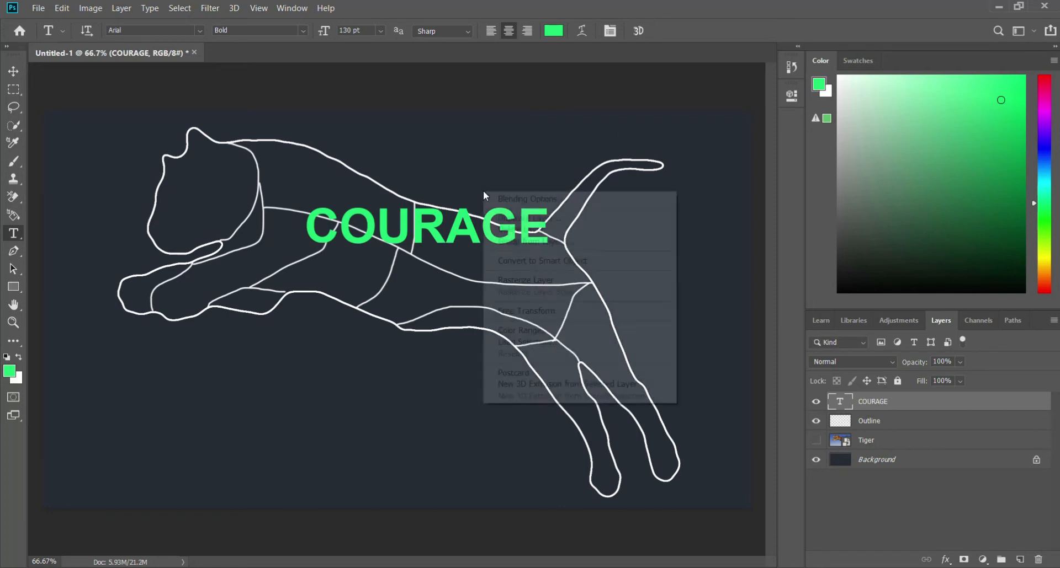
left_click(534, 282)
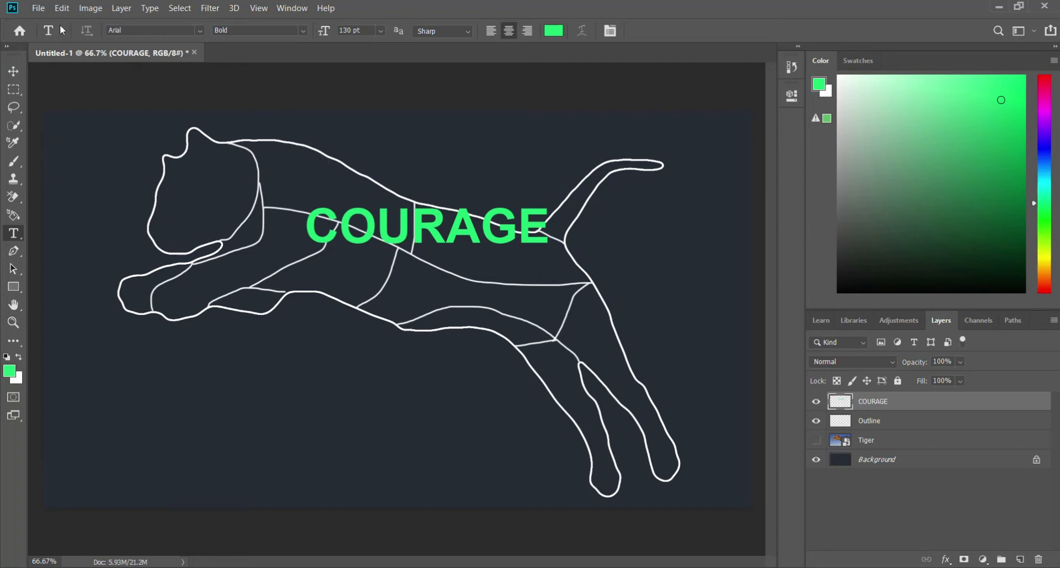
left_click(62, 9)
mouse_move(124, 307)
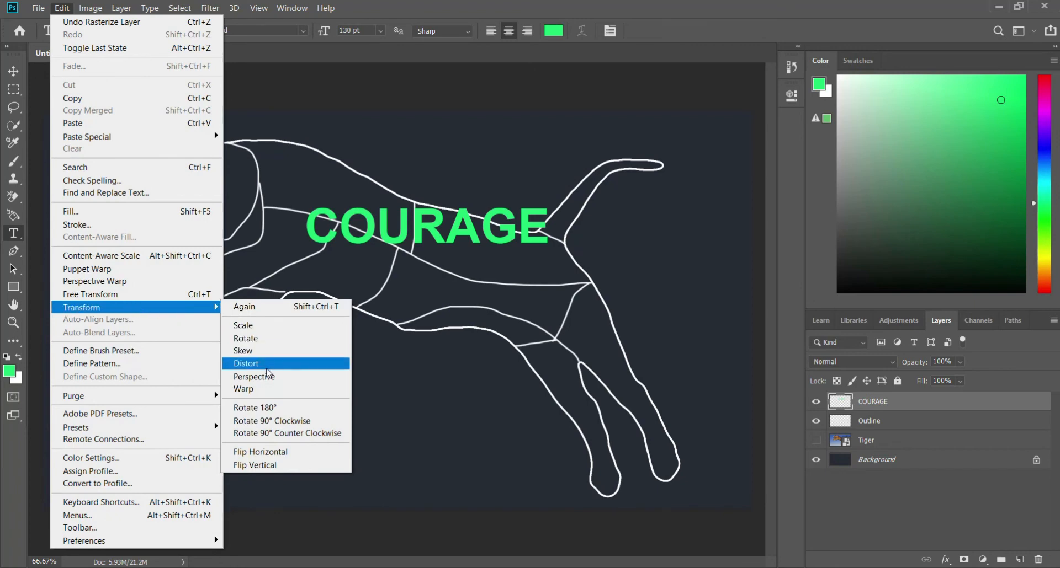
left_click(260, 338)
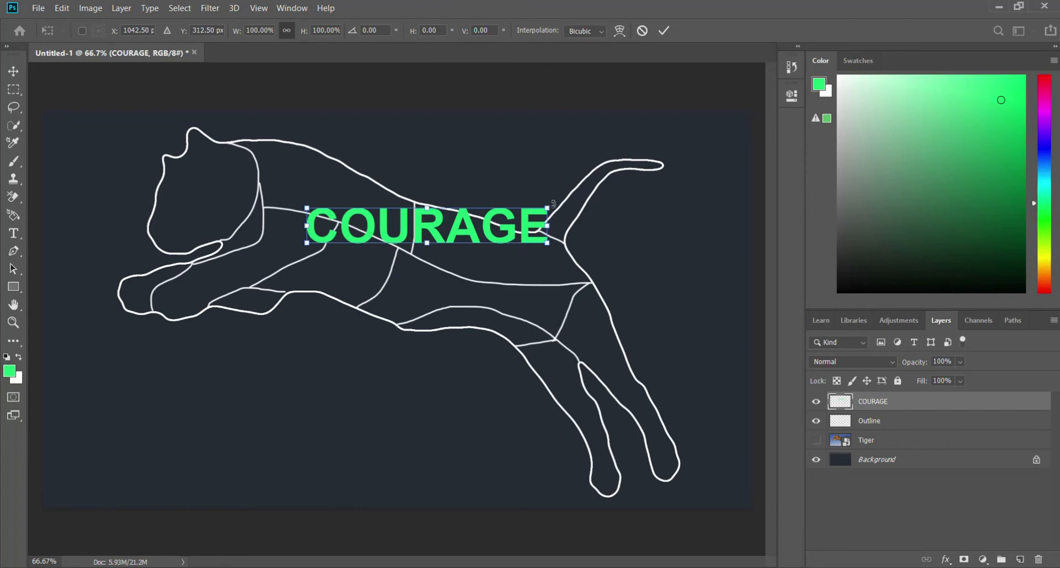
left_click_drag(553, 204, 557, 232)
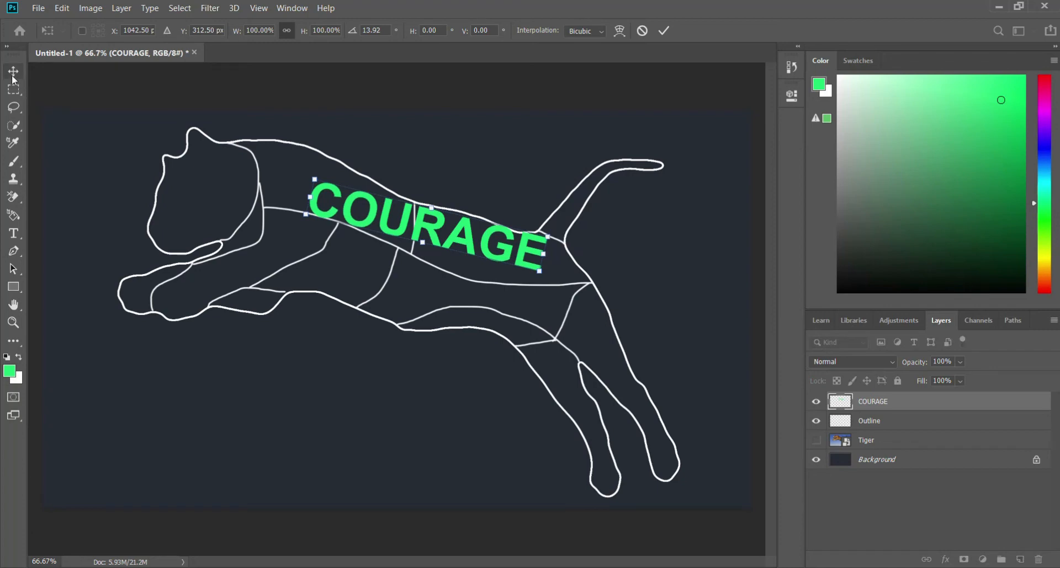
key("Return")
Step: Shift the outline and word together slightly down and right, and move the COURAGE layer alone onto the rear back section
left_click_drag(499, 249, 548, 275)
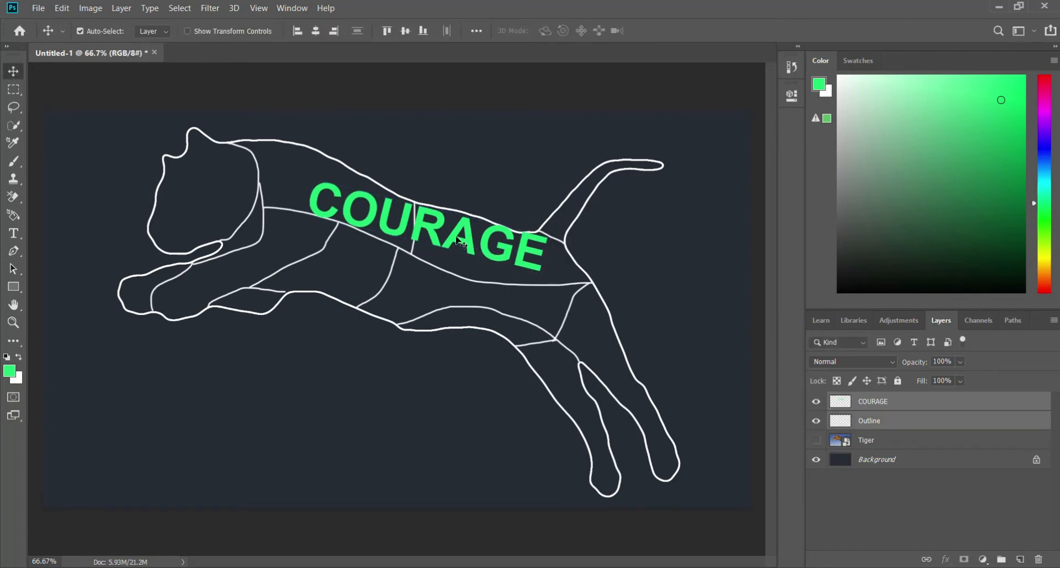
mouse_move(425, 229)
left_mouse_down()
mouse_move(464, 239)
mouse_move(439, 240)
left_mouse_up()
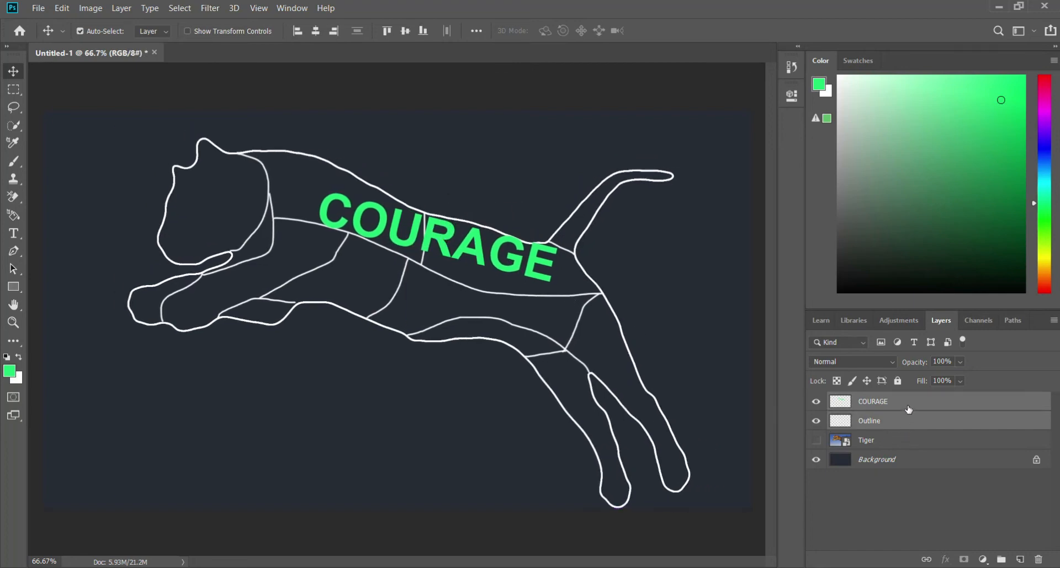
left_click(915, 416)
left_click(917, 407)
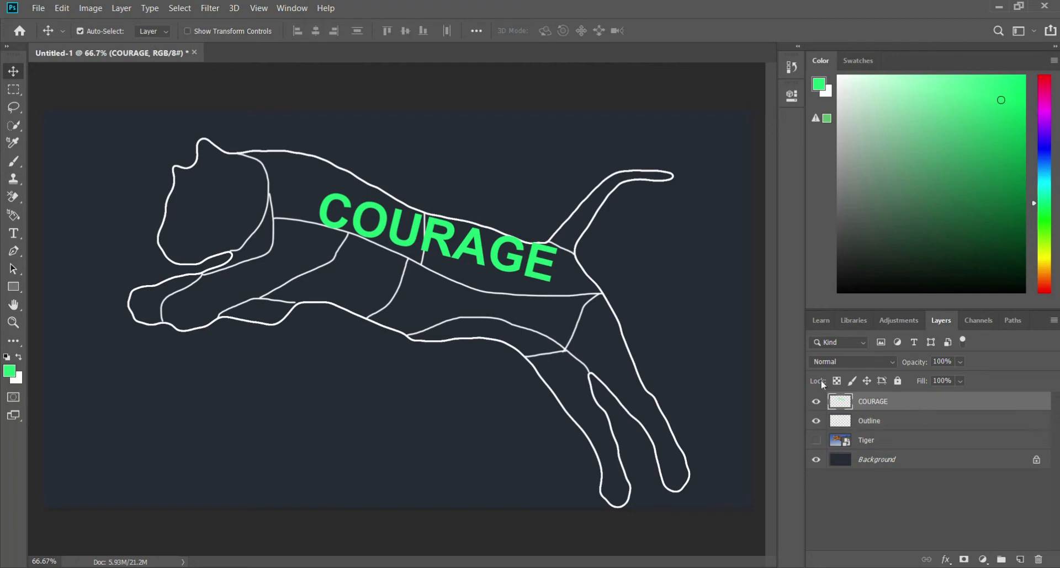
left_click_drag(436, 241, 505, 264)
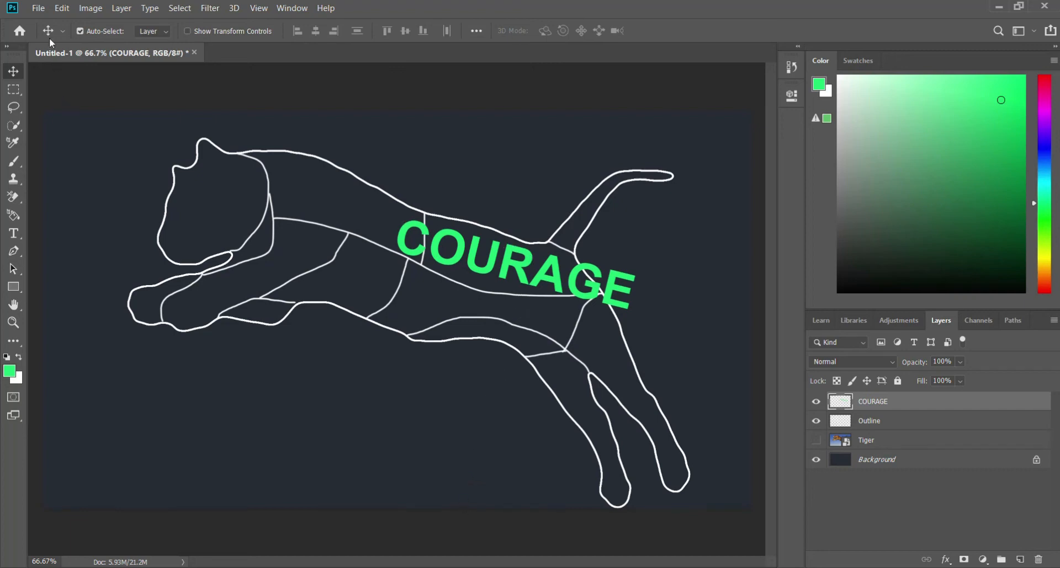
Step: Scale the word COURAGE down proportionally to about 91% toward the size of the rear back section
left_click(62, 8)
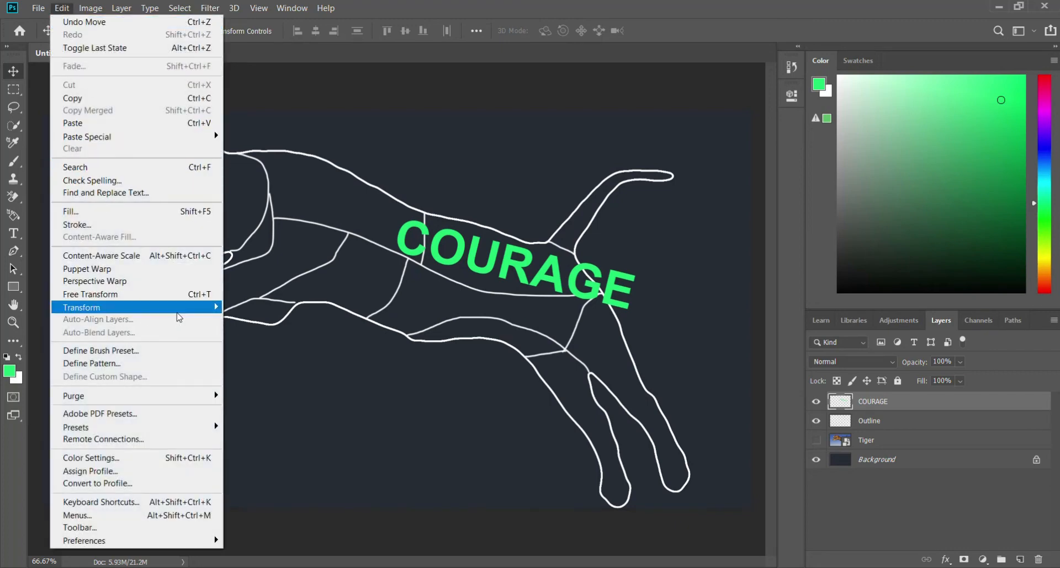
mouse_move(178, 317)
left_click(319, 325)
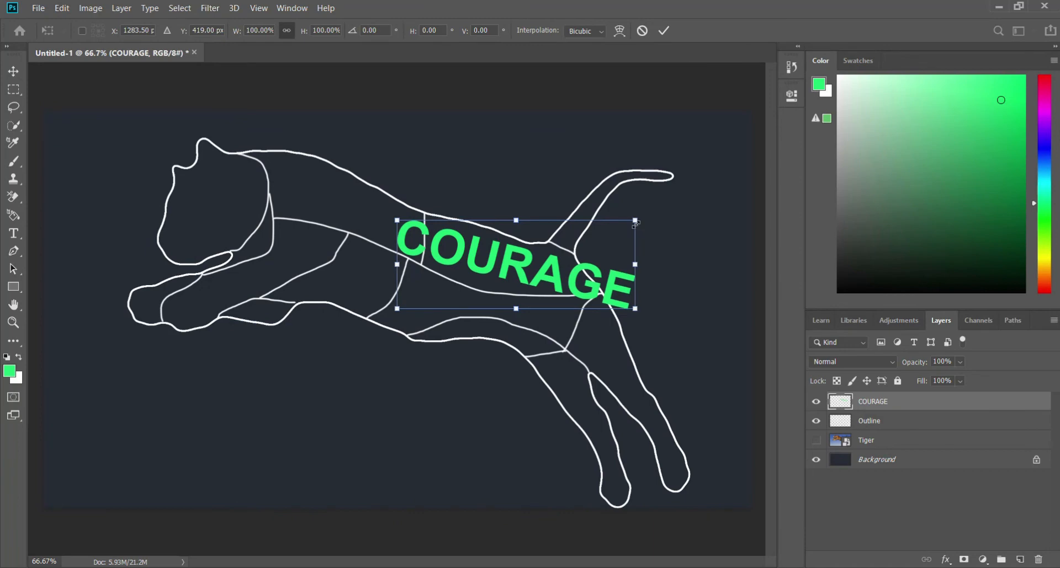
mouse_move(640, 219)
left_mouse_down()
mouse_move(613, 224)
mouse_move(629, 221)
left_mouse_up()
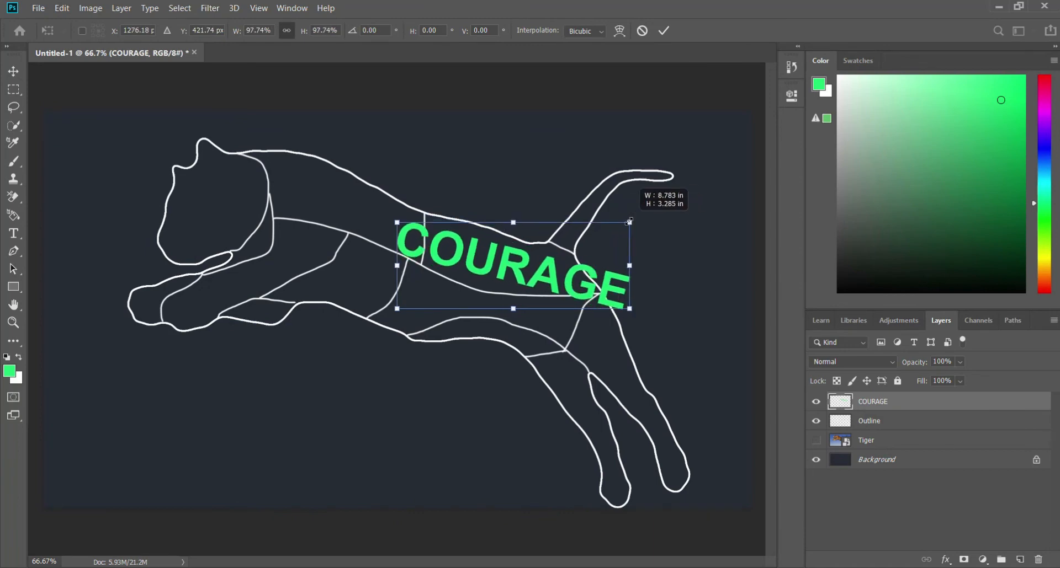
left_click_drag(627, 222, 612, 225)
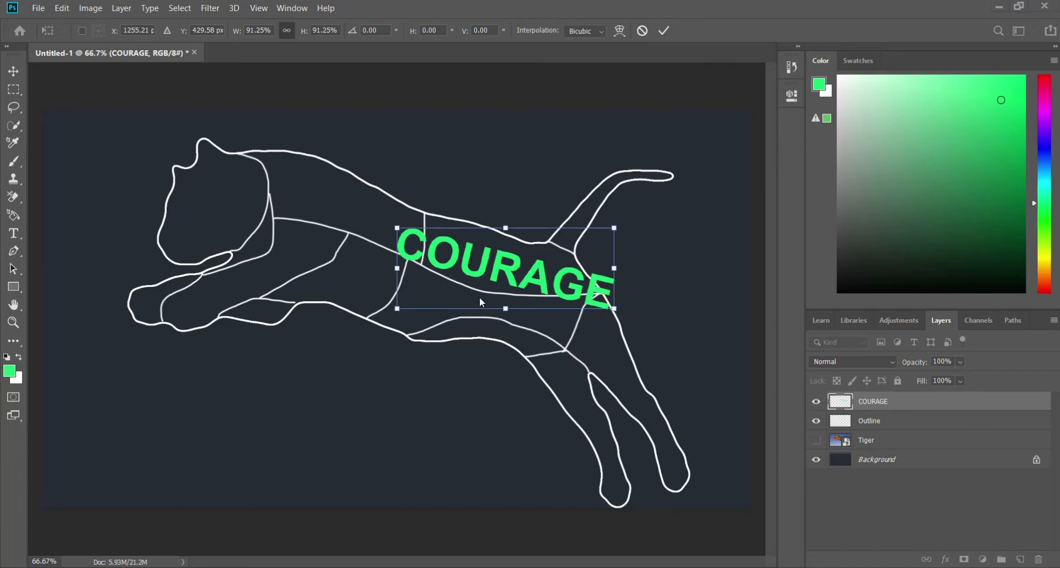
Step: Start warping COURAGE, fitting its upper front corner and top edge to the rear back section's upper outline
right_click(481, 266)
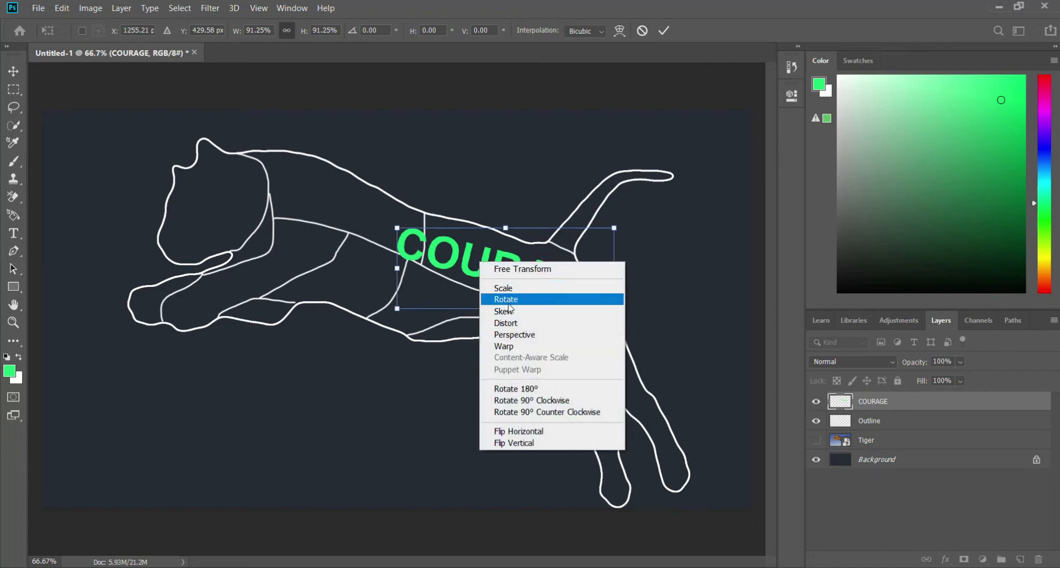
left_click(521, 347)
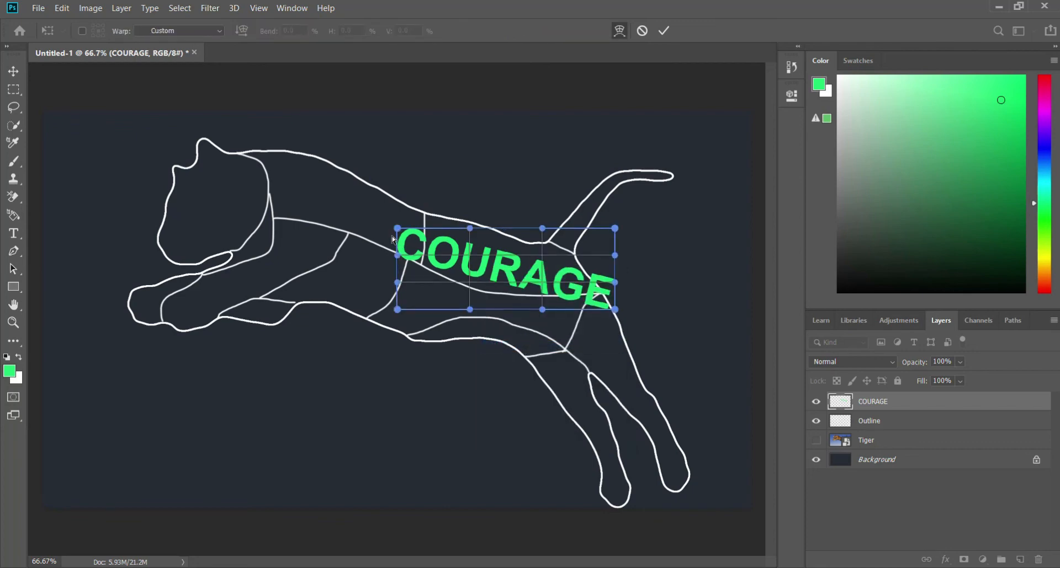
left_click_drag(403, 228, 427, 213)
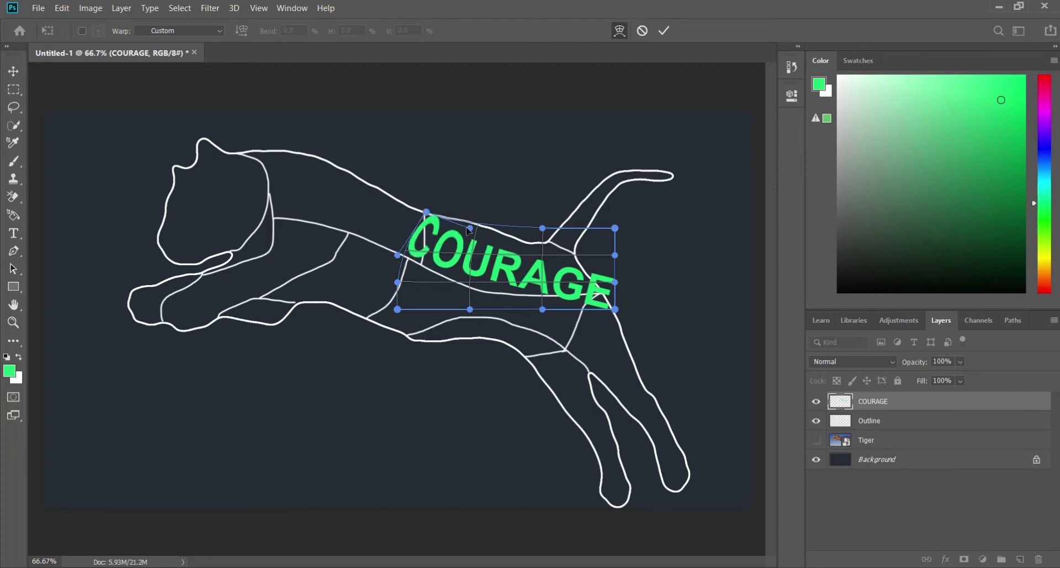
left_click_drag(473, 228, 479, 231)
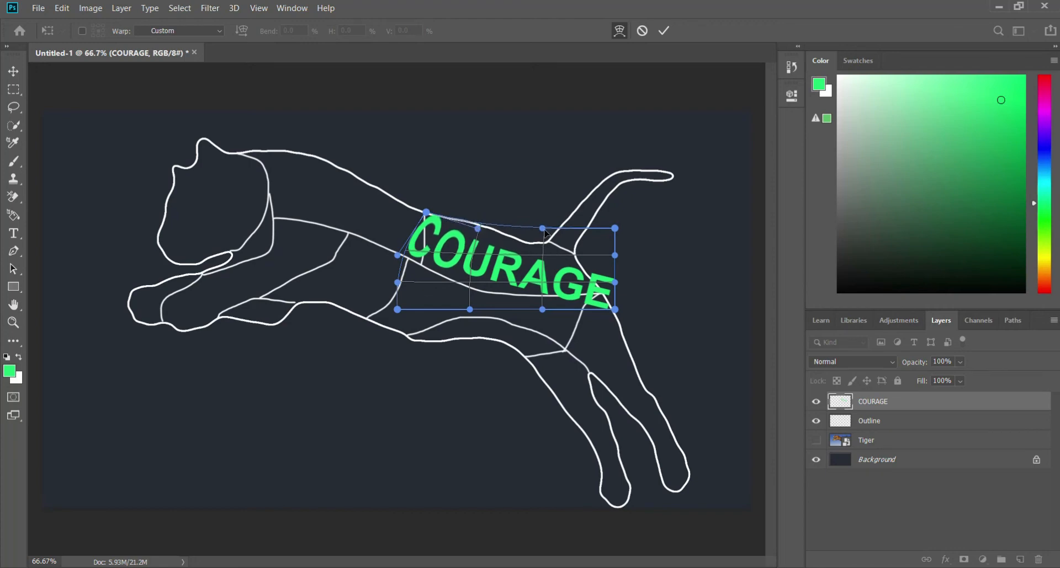
left_click_drag(543, 229, 650, 172)
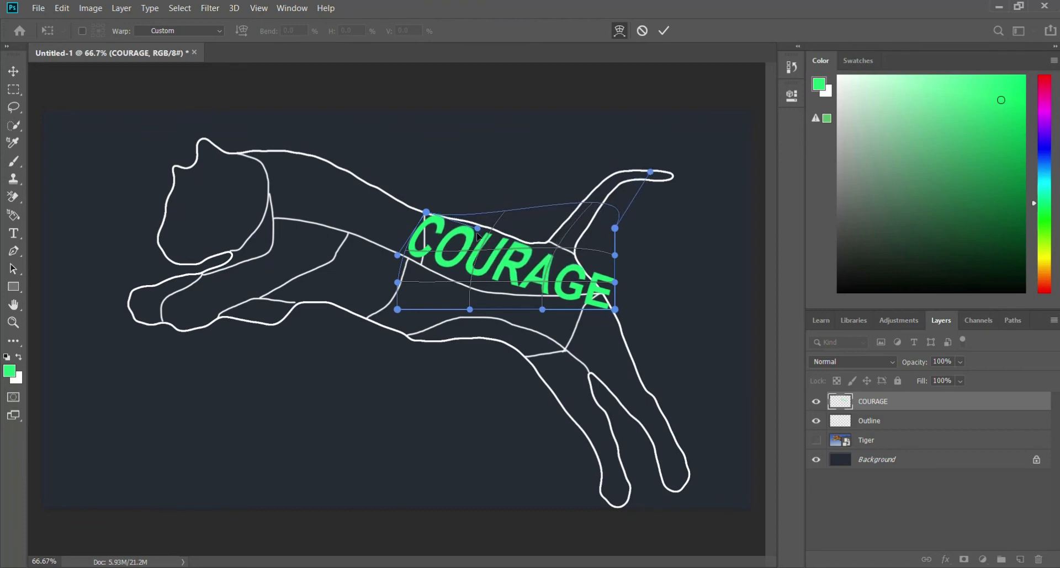
left_click_drag(480, 230, 481, 223)
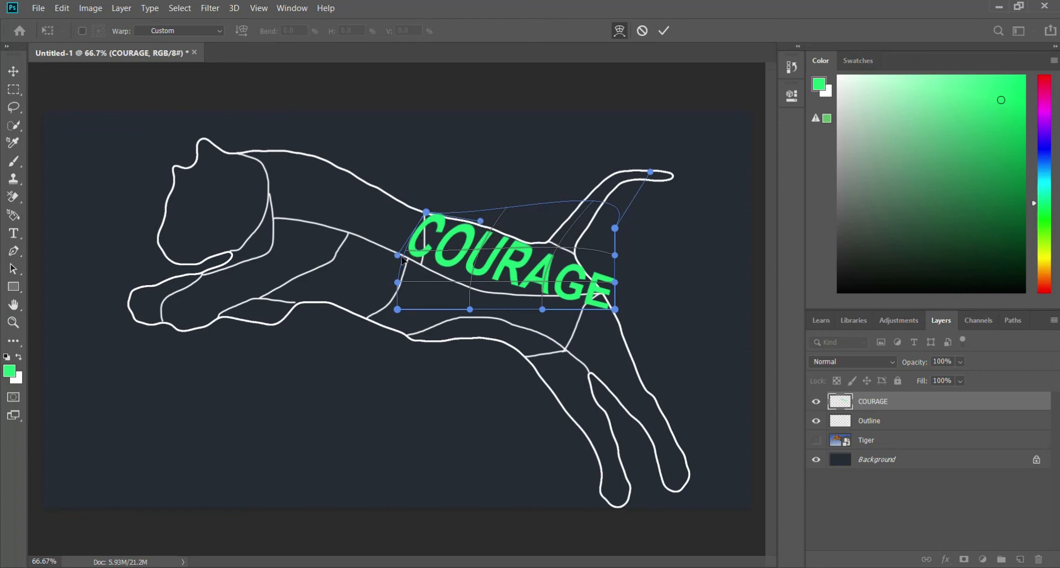
Step: Warp the front side and lower edge of COURAGE to follow the section's front divider and lower boundary line
left_click_drag(397, 257, 448, 334)
left_click_drag(431, 285, 514, 427)
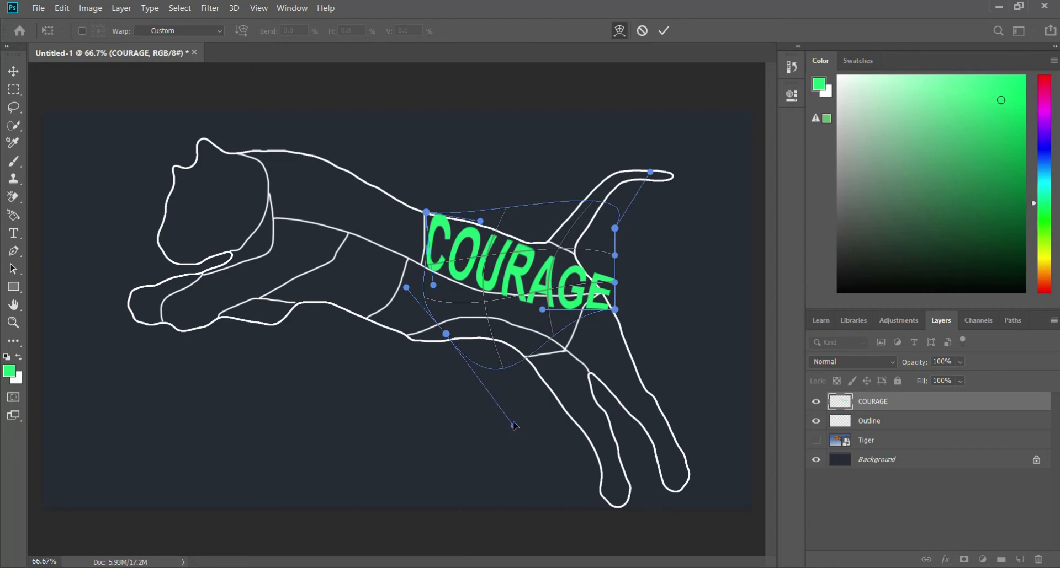
left_click_drag(481, 223, 480, 223)
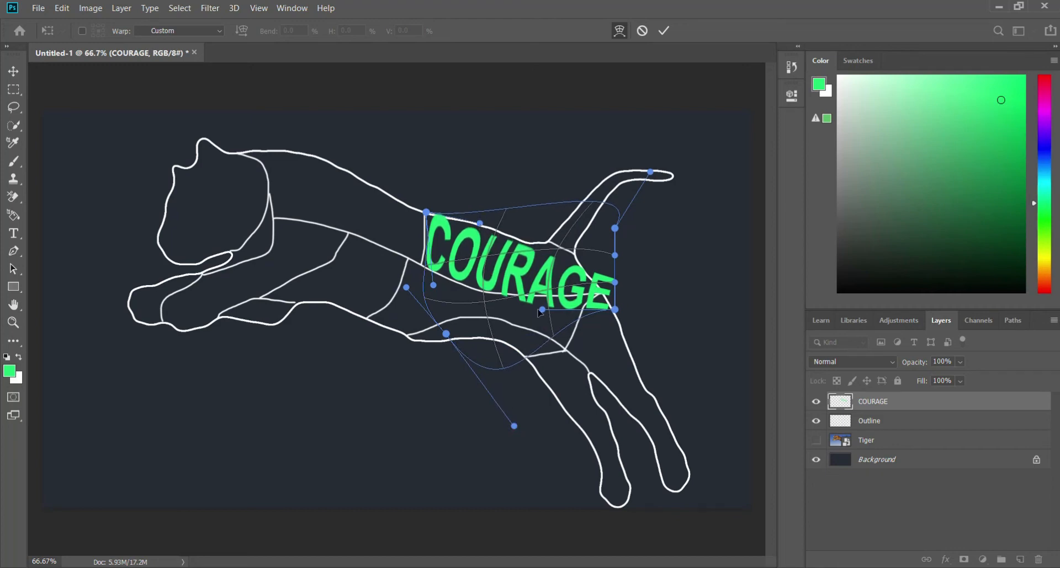
left_click_drag(461, 339, 551, 261)
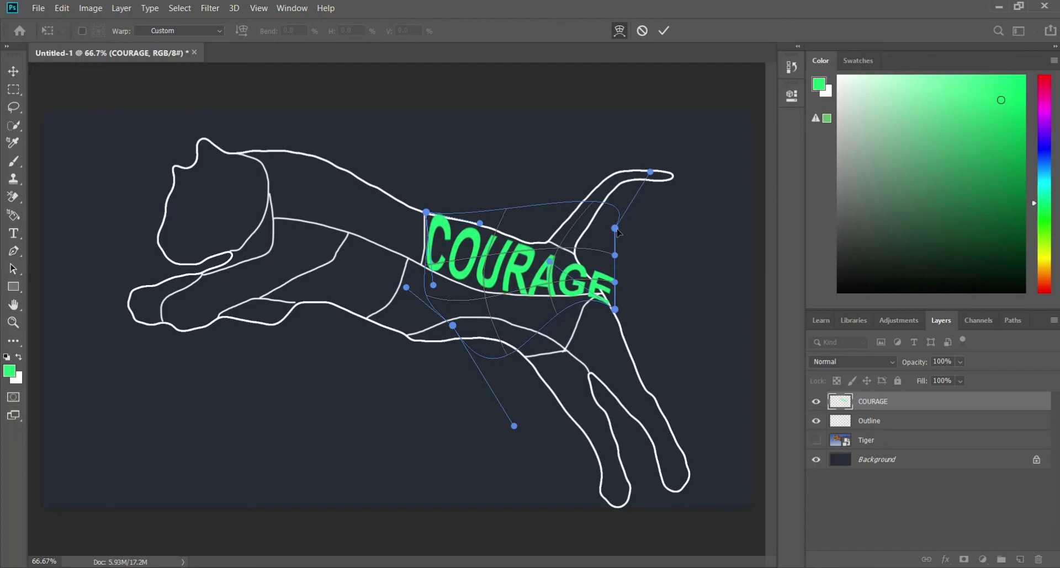
Step: Warp the letters at the tail end of COURAGE so they taper into the section's pointed rear corner
left_click_drag(616, 229, 585, 188)
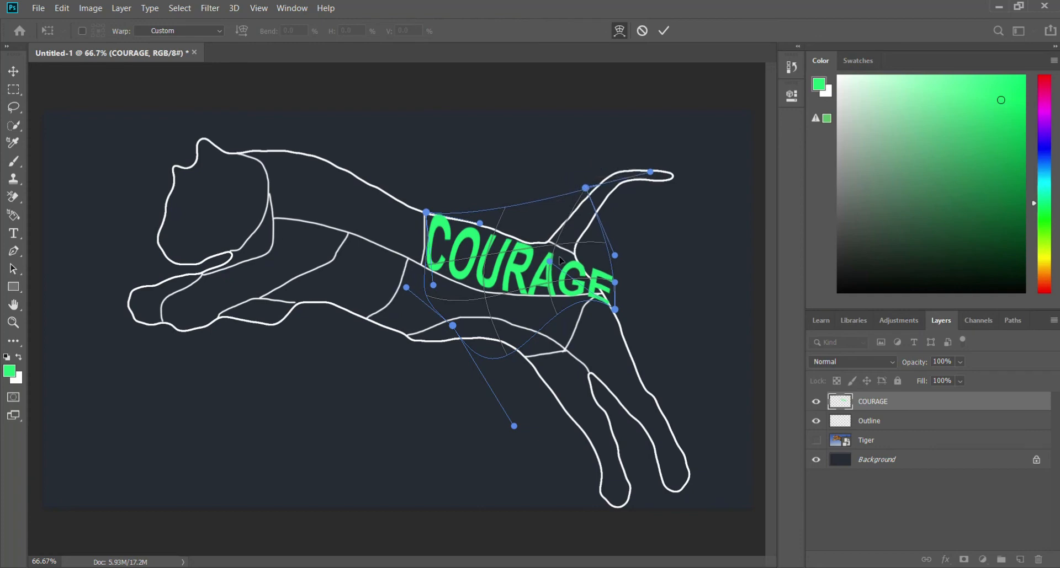
mouse_move(549, 264)
left_mouse_down()
mouse_move(559, 250)
mouse_move(554, 258)
left_mouse_up()
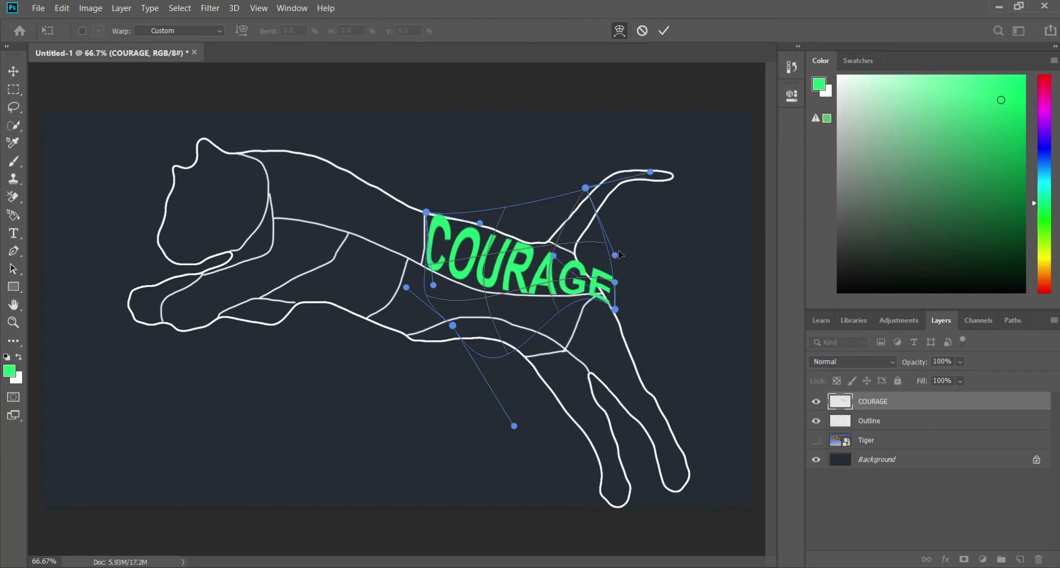
left_click_drag(652, 175, 561, 139)
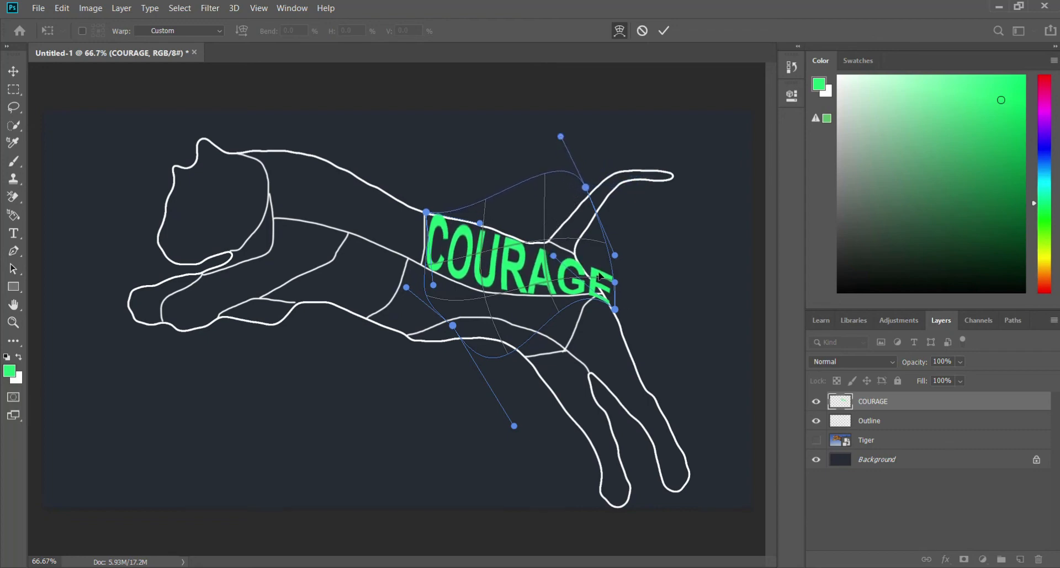
left_click_drag(616, 258, 504, 230)
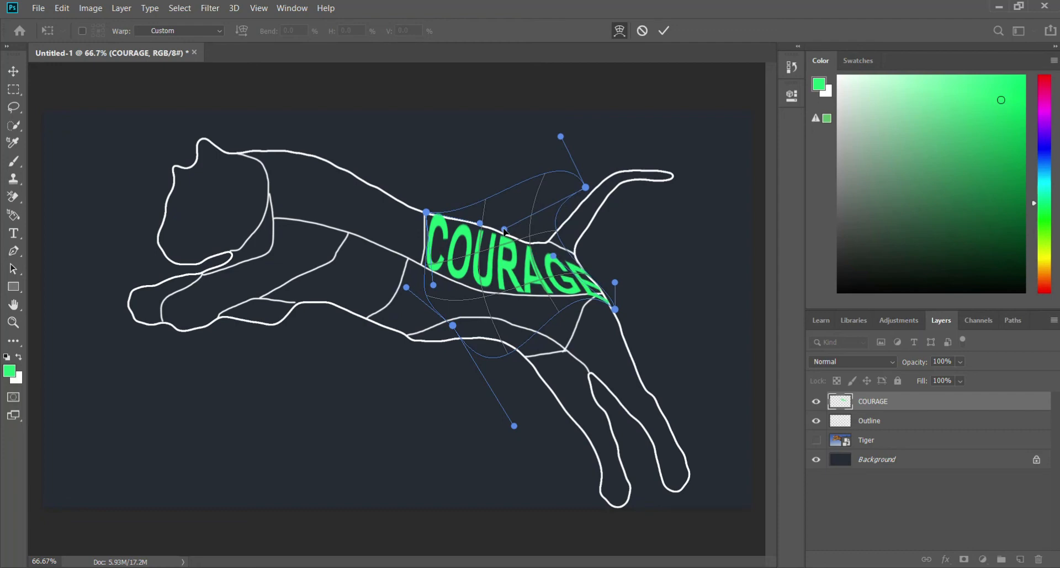
mouse_move(615, 282)
left_mouse_down()
mouse_move(602, 285)
mouse_move(602, 274)
left_mouse_up()
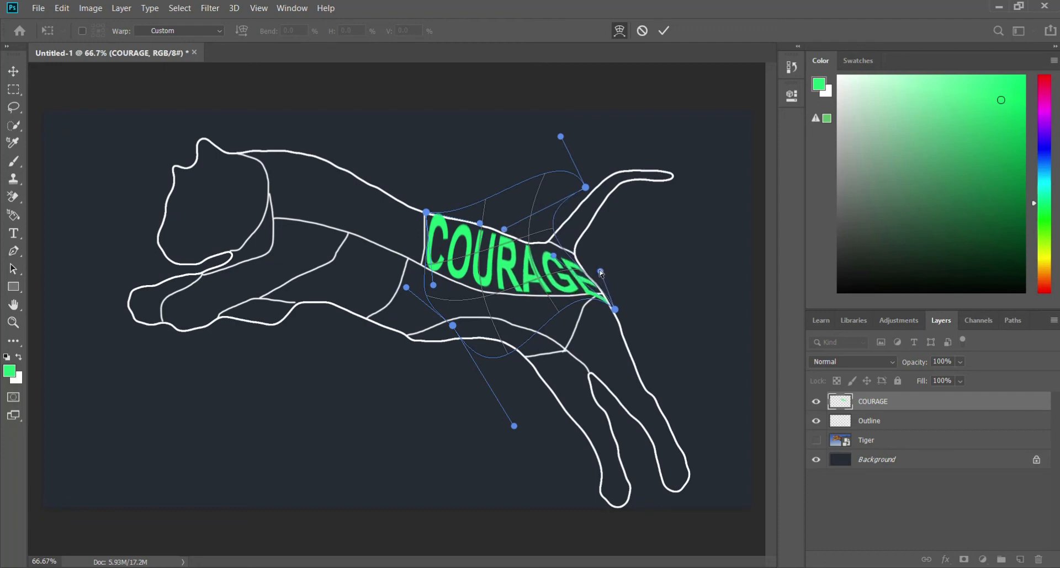
left_click_drag(615, 310, 604, 295)
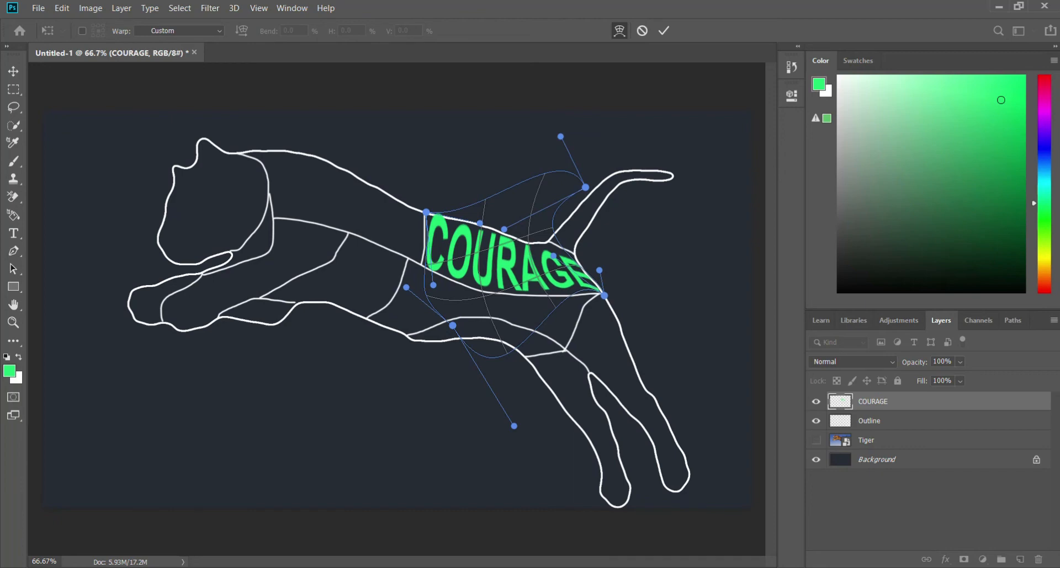
left_click(599, 567)
left_click(979, 526)
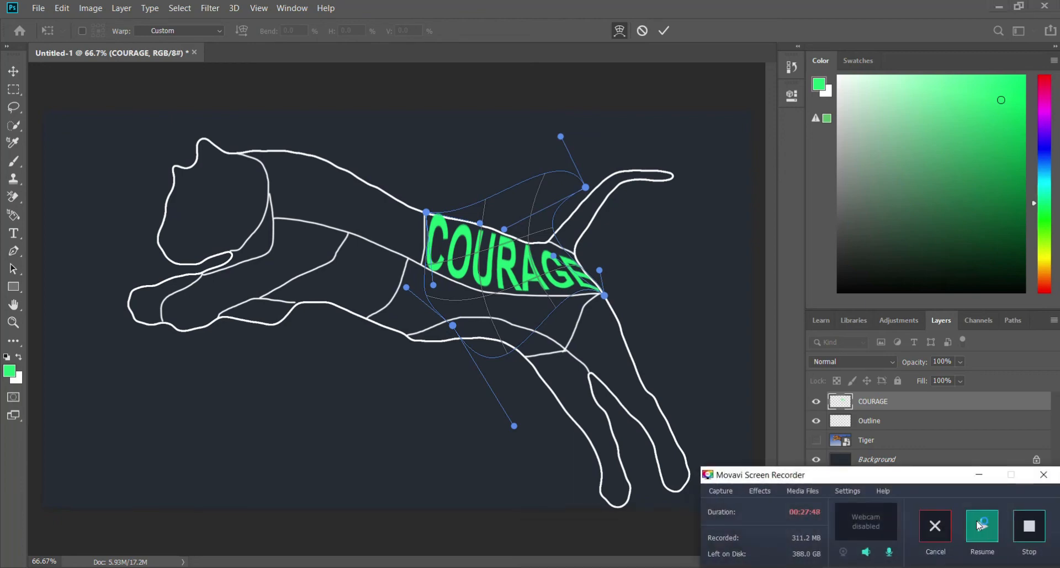
left_click(979, 526)
left_click(979, 475)
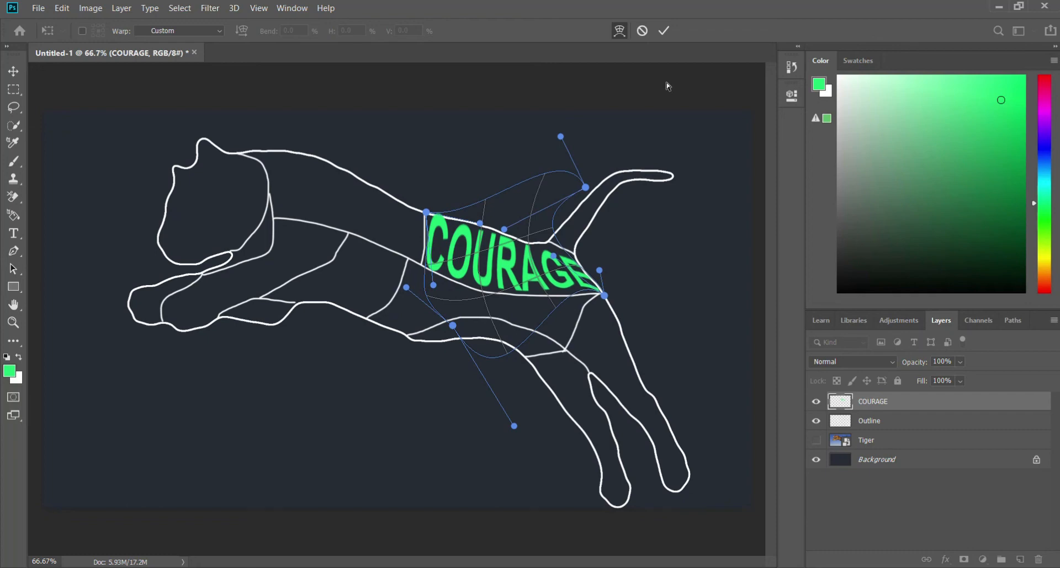
Step: Apply the warp to the COURAGE layer
left_click(664, 32)
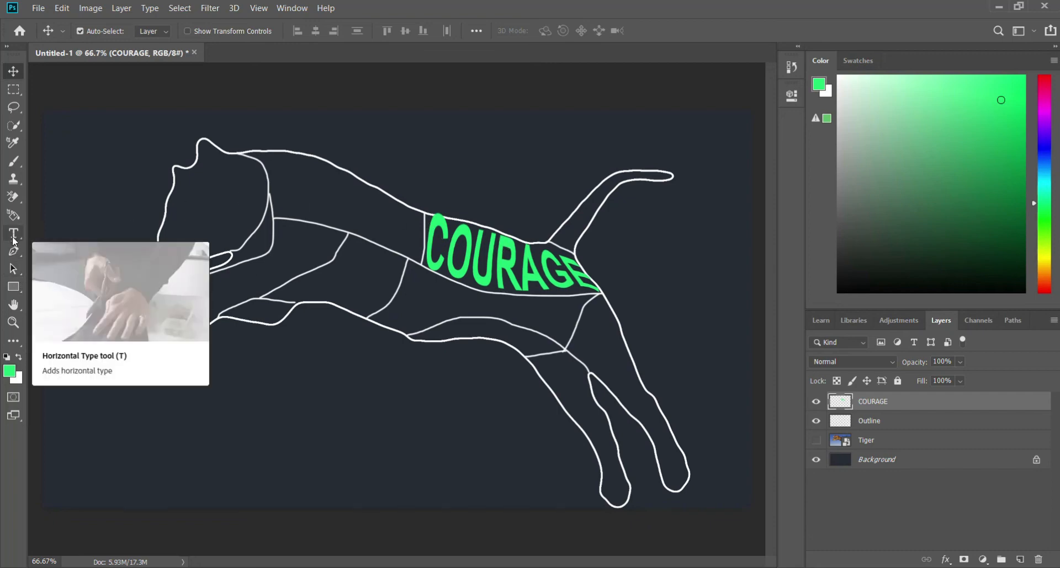
left_click(15, 323)
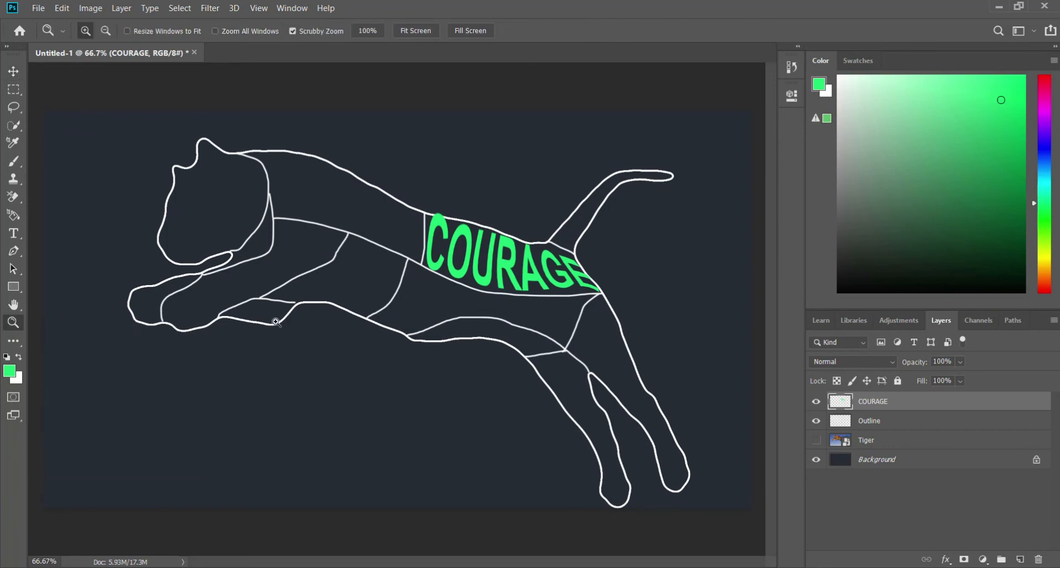
left_click(419, 323)
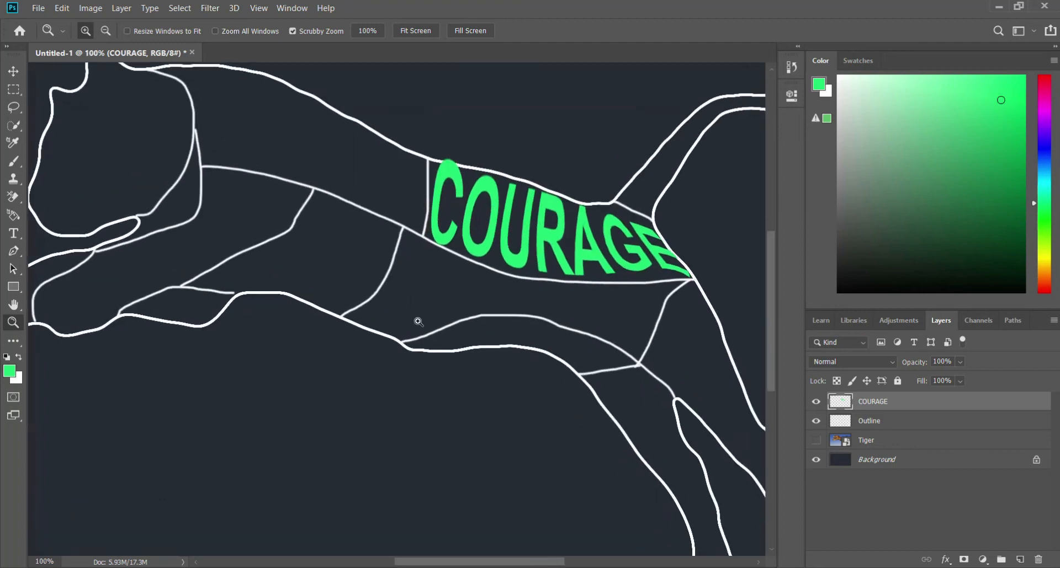
left_click(418, 322)
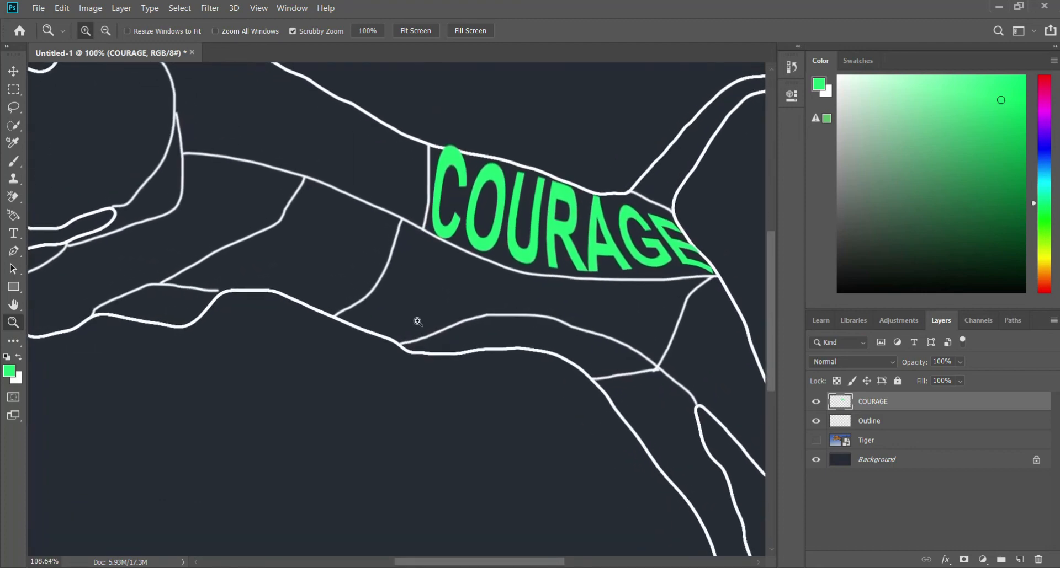
left_click(418, 322)
left_click(418, 322)
scroll(418, 322, "down", 3)
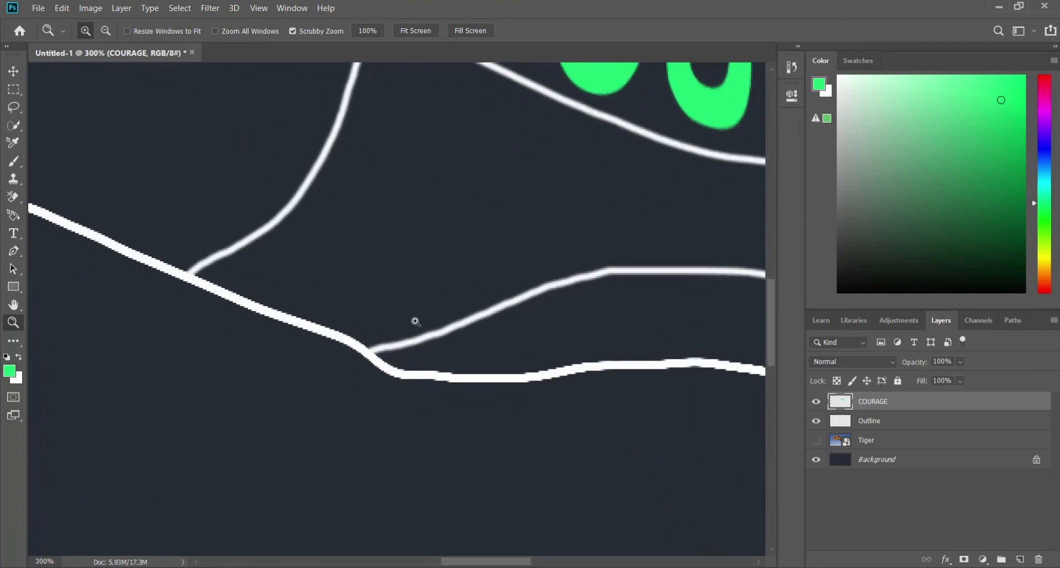
scroll(246, 367, "up", 1)
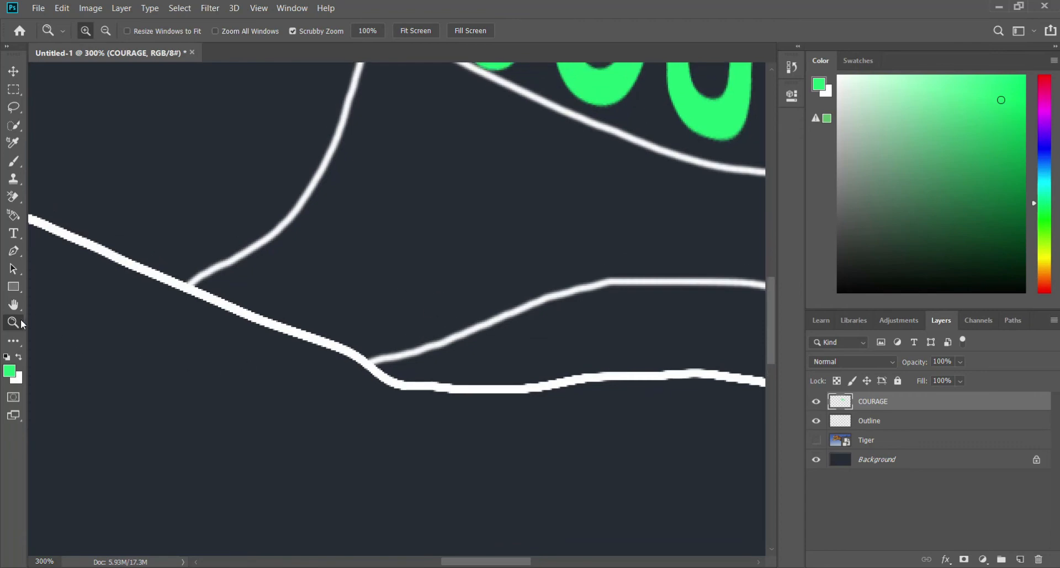
left_click(39, 561)
scroll(333, 480, "down", 1)
key("Return")
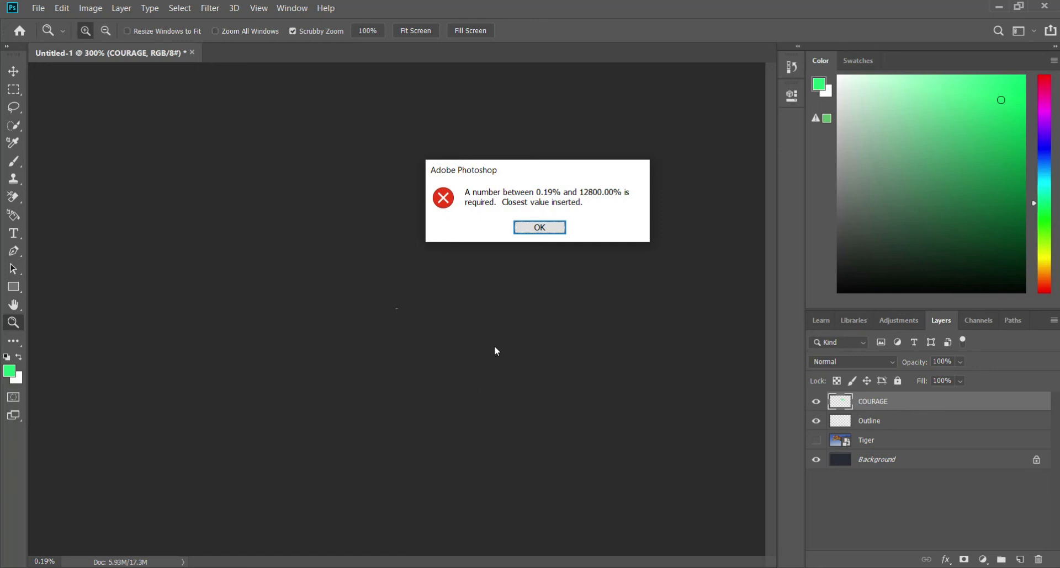
left_click(539, 226)
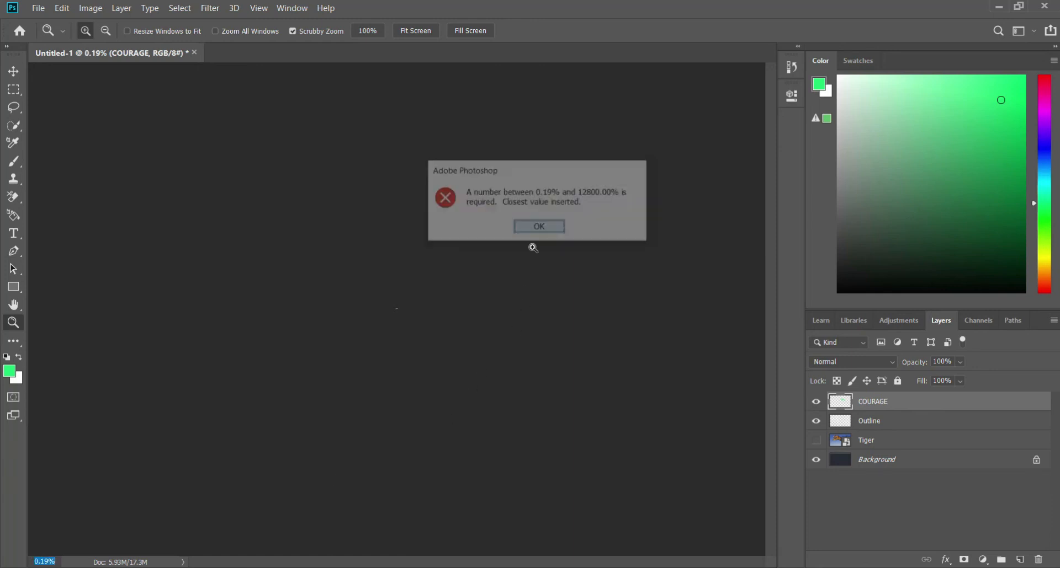
Step: Set the document zoom to 100% and frame the tiger's head, back and belly in the view
left_click(45, 562)
key("BackSpace")
key("BackSpace")
key("BackSpace")
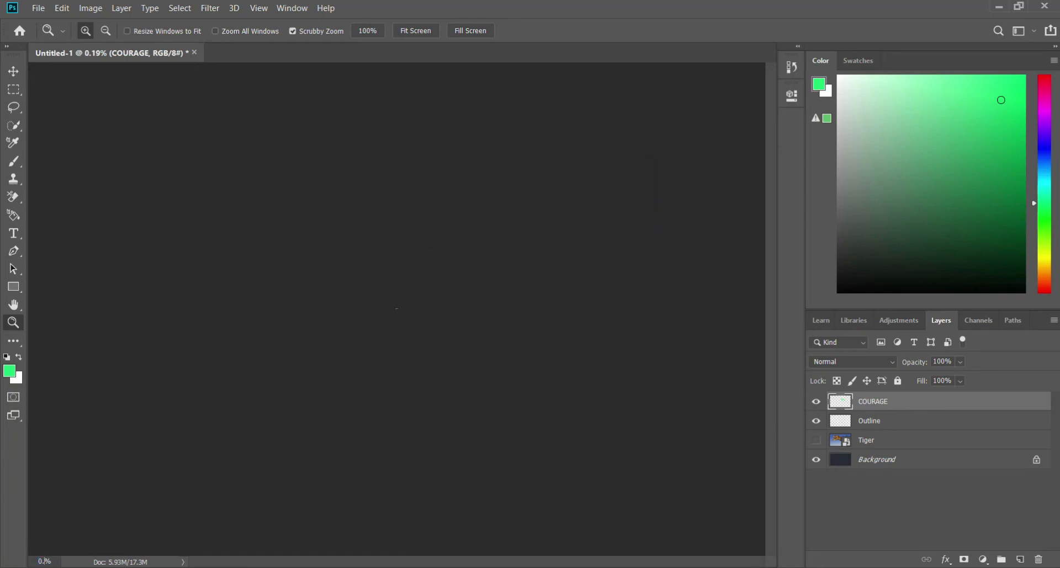
type("100")
key("Return")
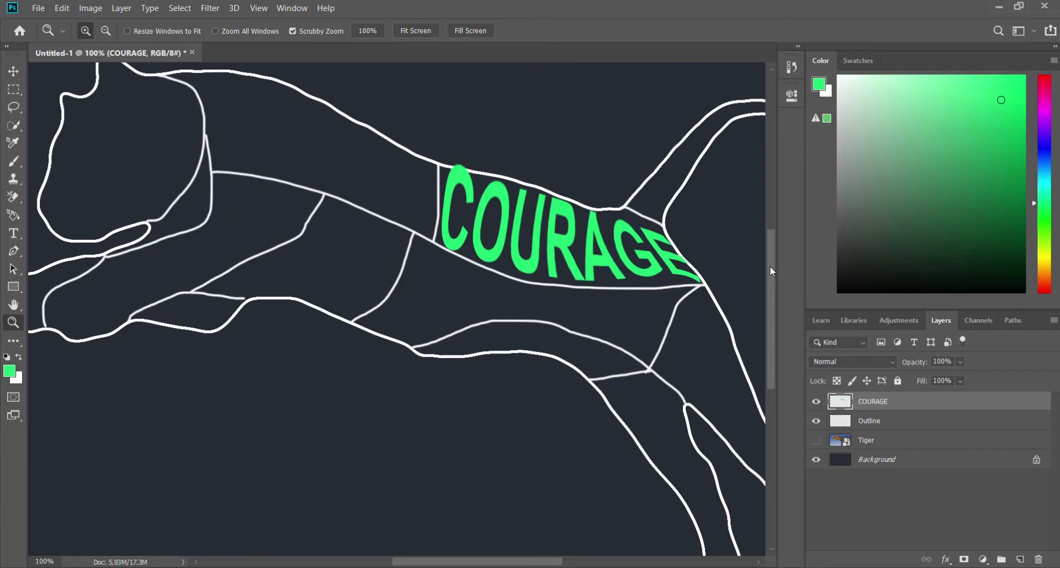
left_click_drag(770, 266, 774, 241)
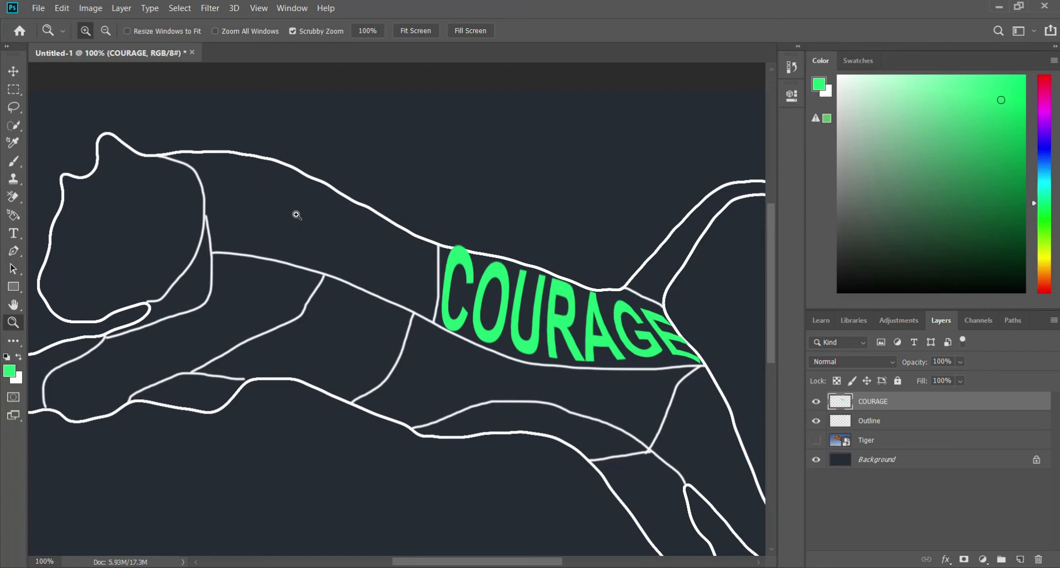
Step: Set the Horizontal Type tool to 80 pt with the blue text colour #1d50e2
left_click(14, 233)
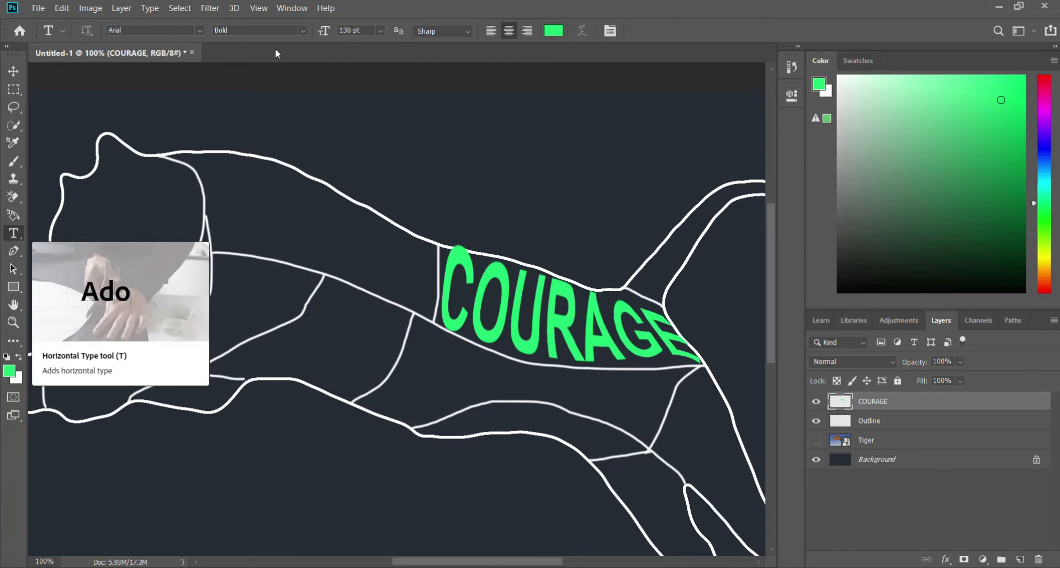
left_click(382, 31)
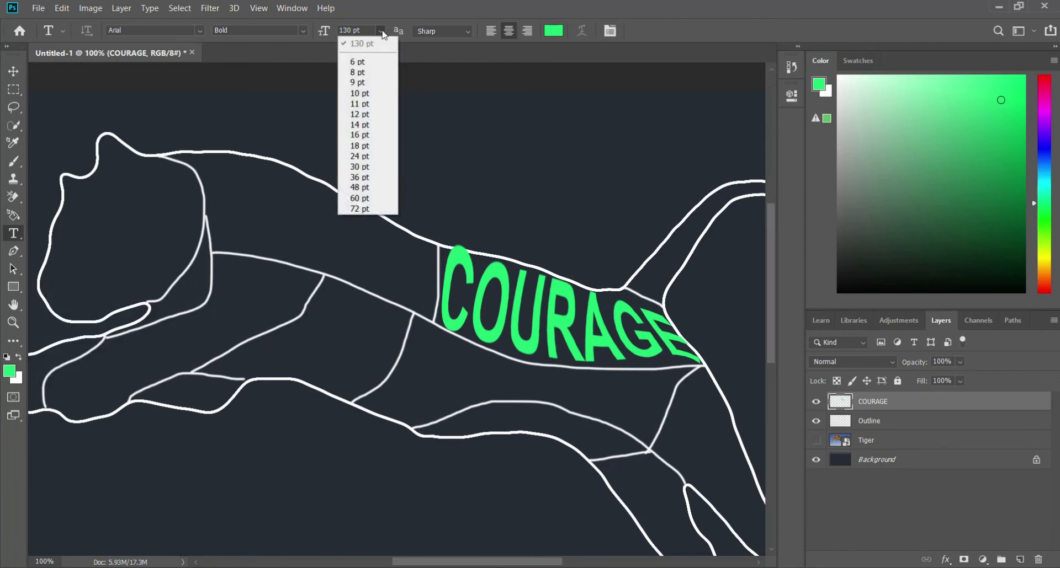
left_click(353, 33)
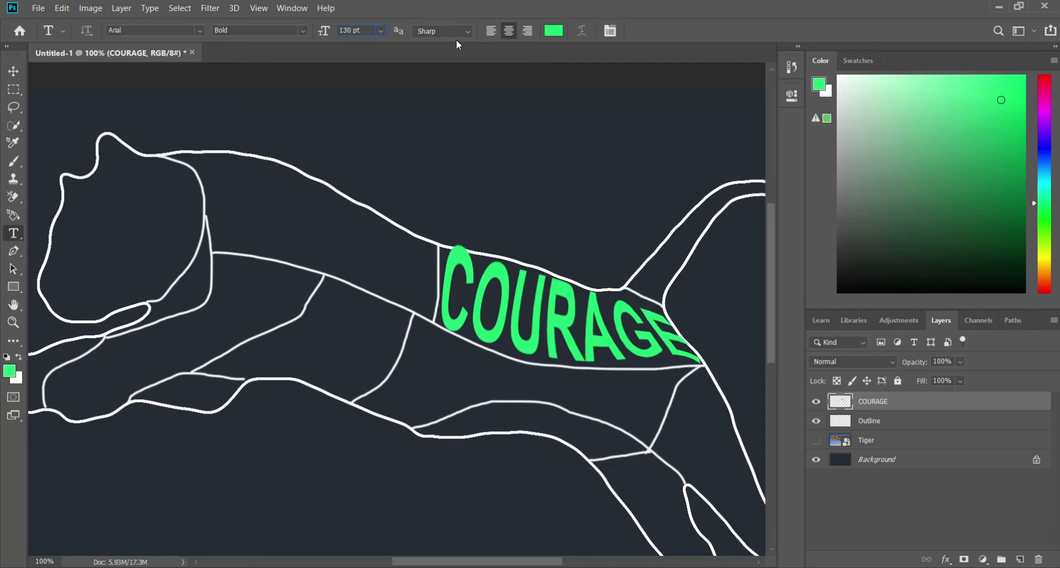
key("BackSpace")
key("BackSpace")
key("BackSpace")
type("80")
left_click(556, 35)
mouse_move(540, 187)
left_mouse_down()
mouse_move(550, 174)
mouse_move(542, 183)
left_mouse_up()
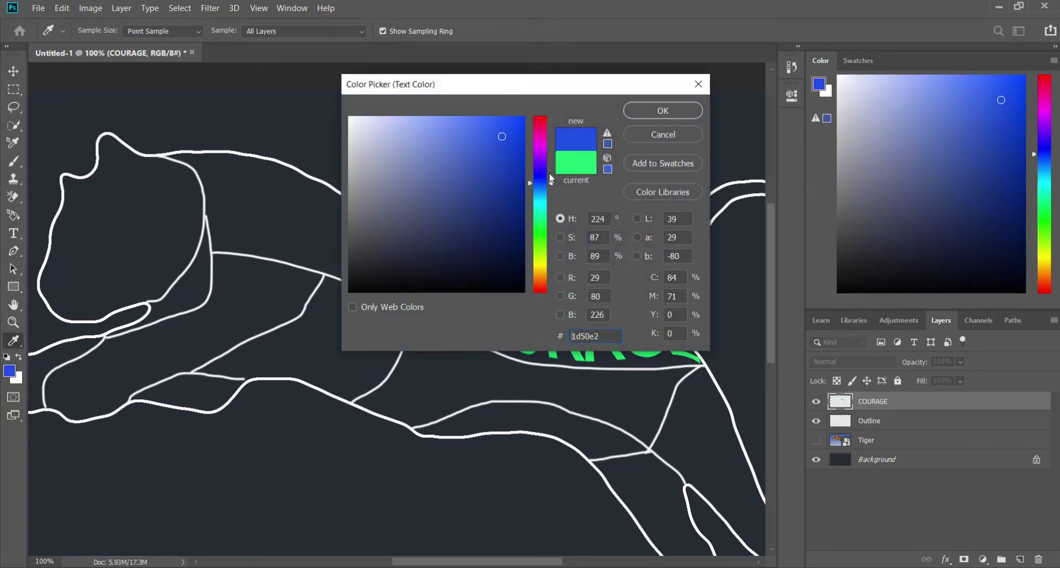
left_click(642, 110)
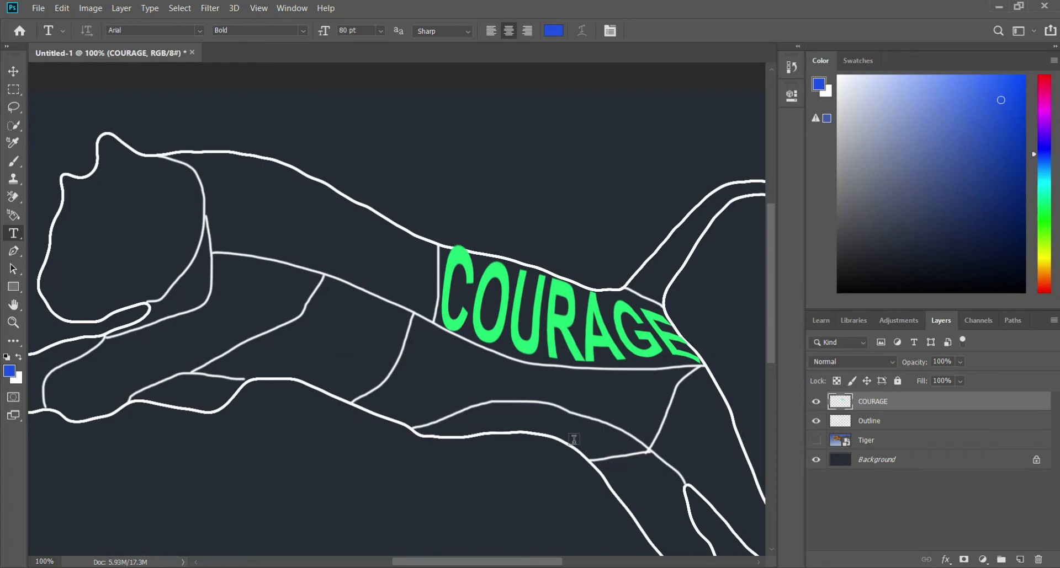
Step: Add a text layer reading COMPASSION over the tiger's lower belly, below COURAGE, replacing the placeholder text
left_click(462, 425)
left_click(563, 421)
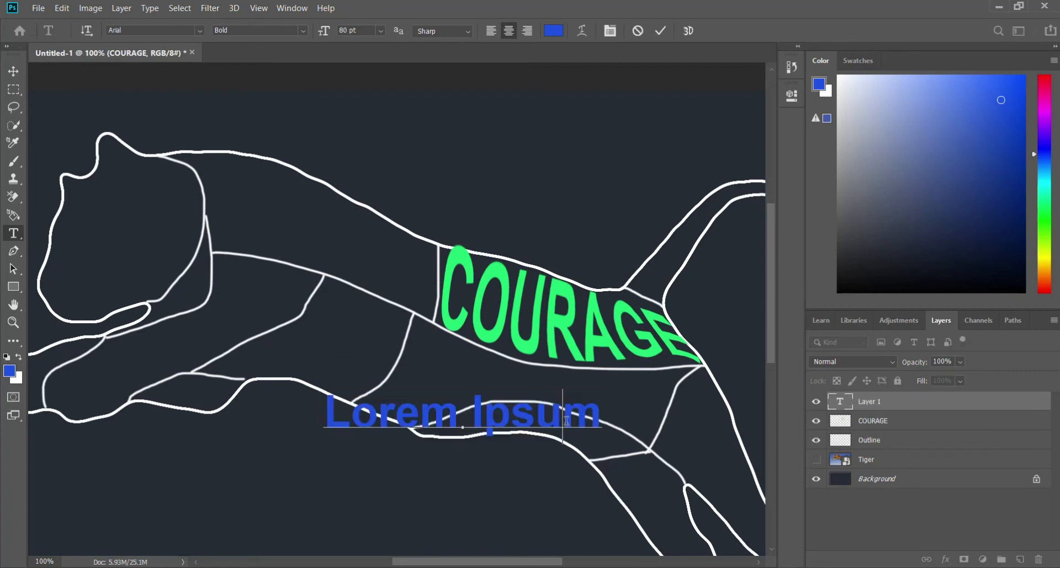
key("BackSpace")
key("BackSpace")
key("BackSpace")
key("BackSpace")
key("BackSpace")
key("BackSpace")
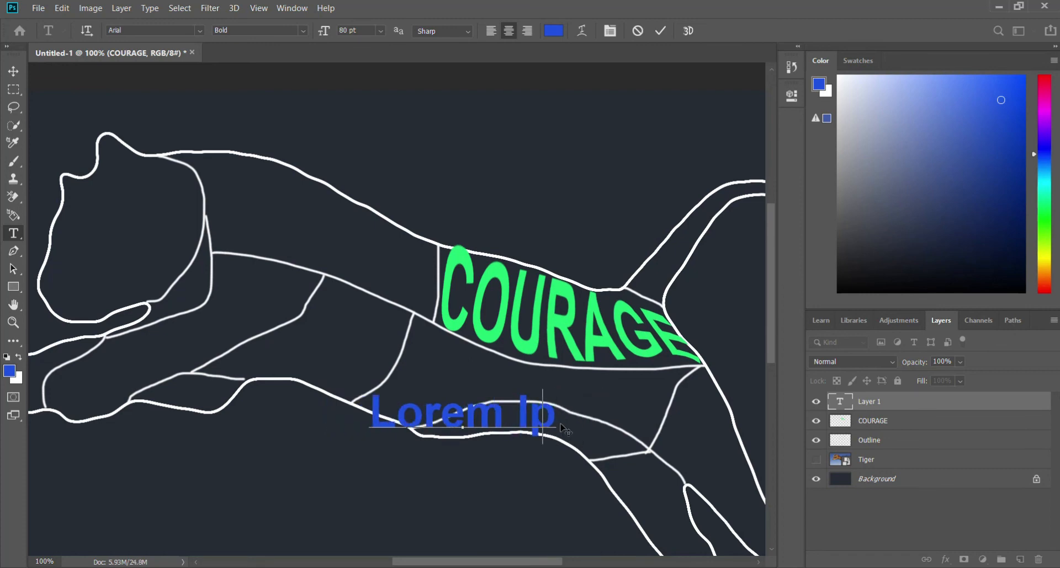
key("BackSpace")
key("BackSpace")
key("BackSpace")
key("BackSpace")
key("BackSpace")
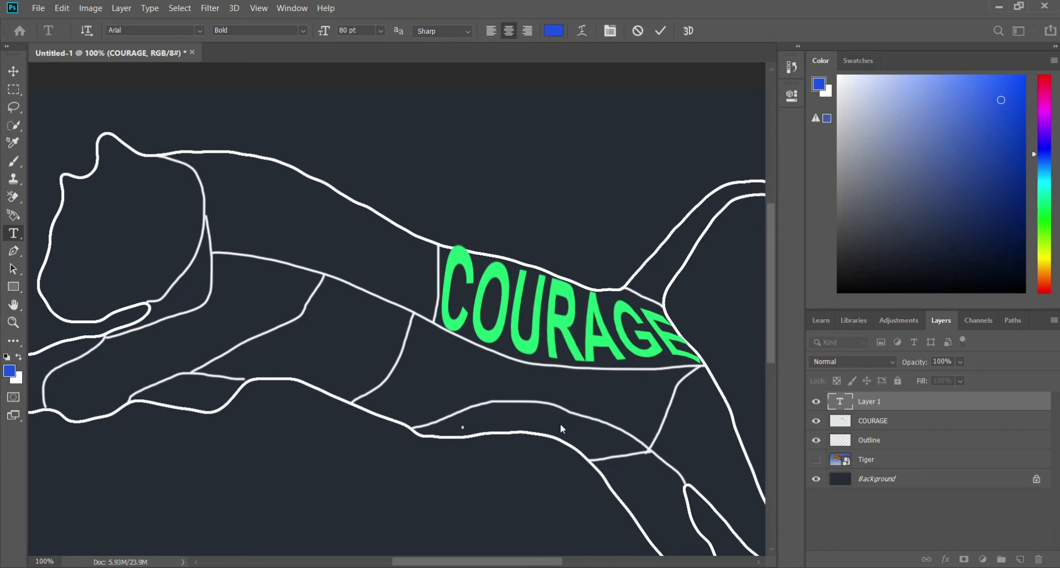
type("COM")
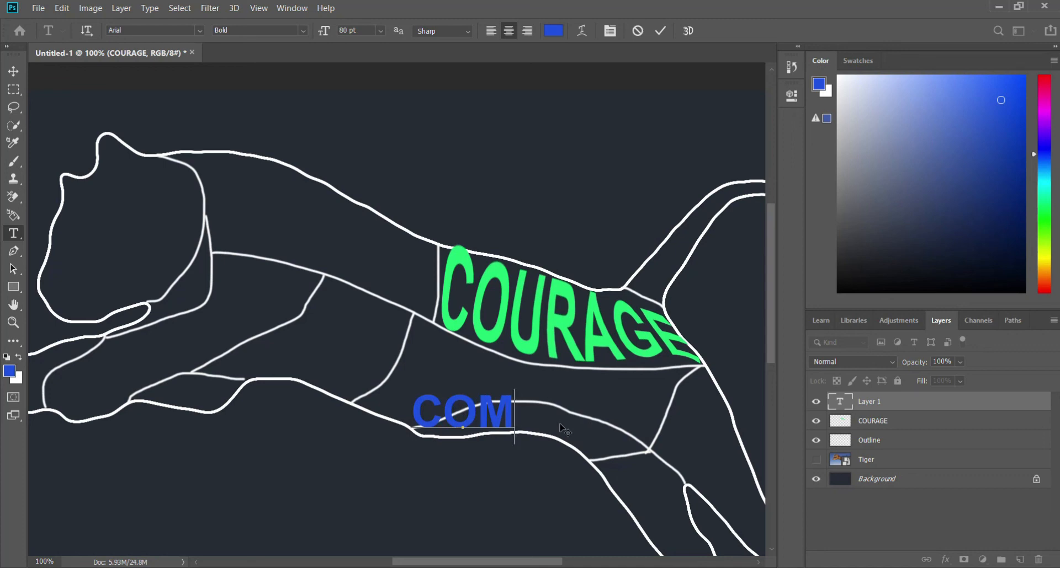
type("P")
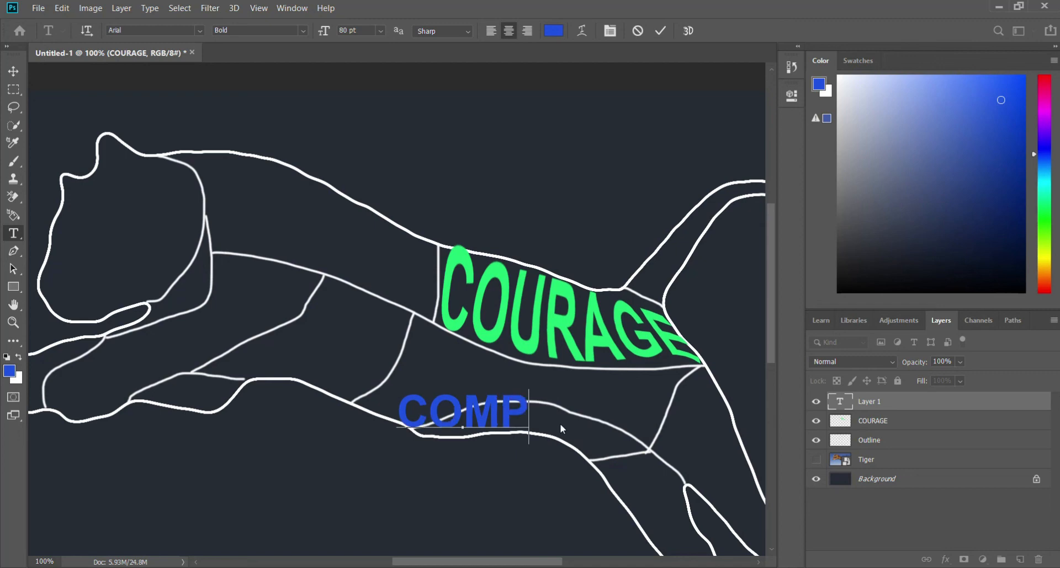
type("ASSION")
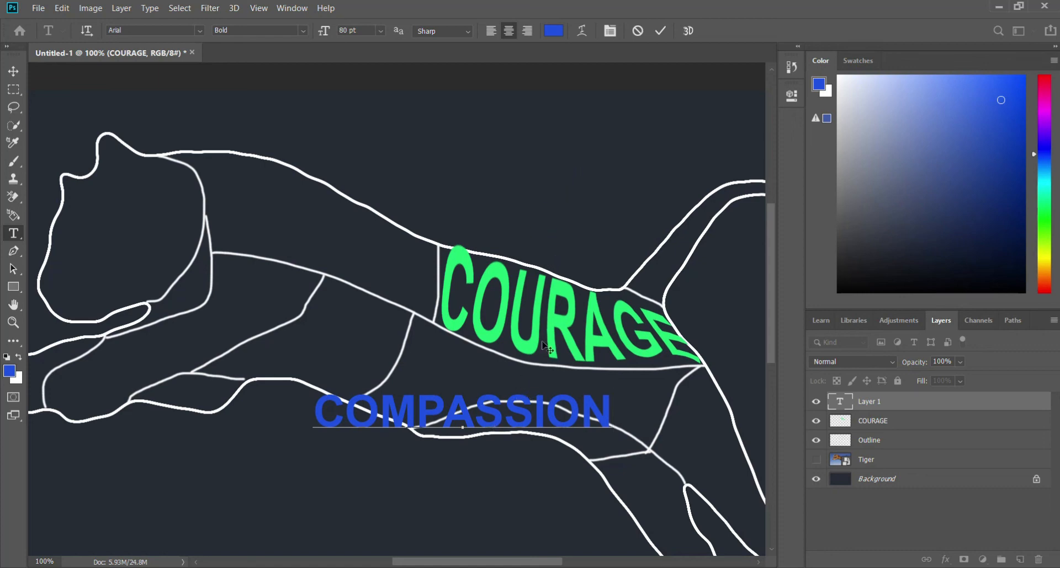
right_click(499, 381)
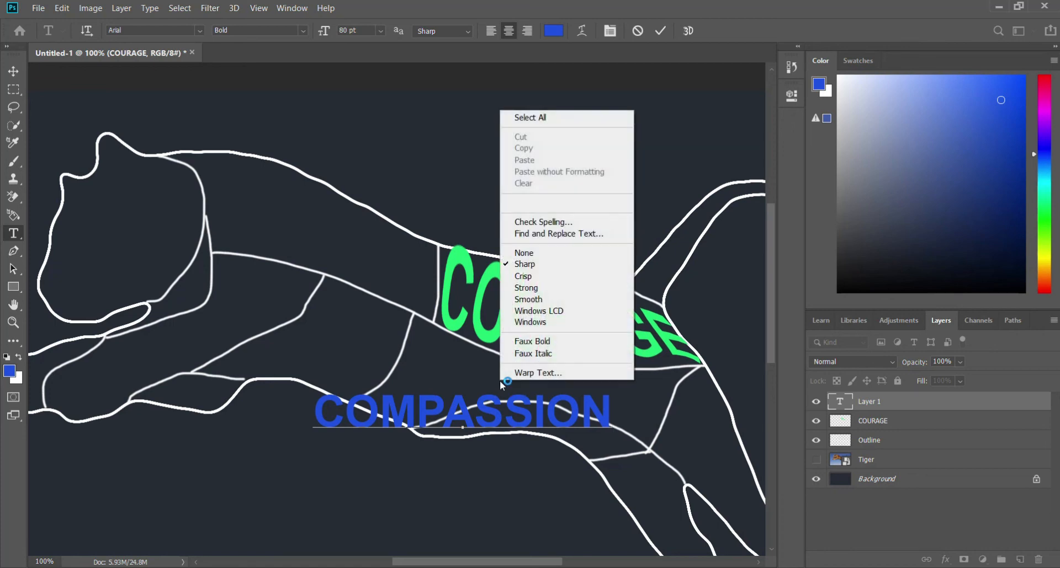
left_click(481, 379)
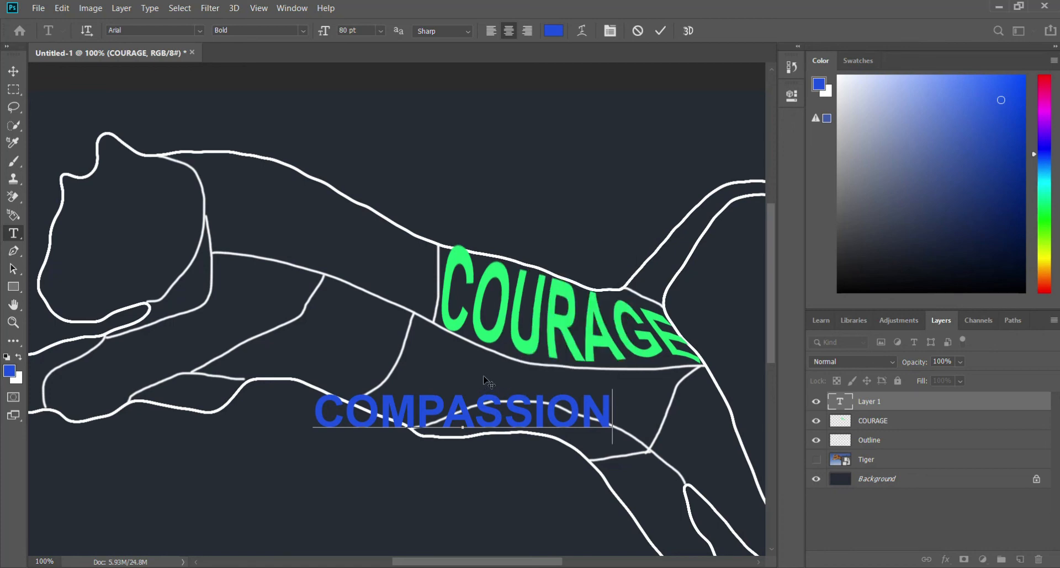
right_click(485, 377)
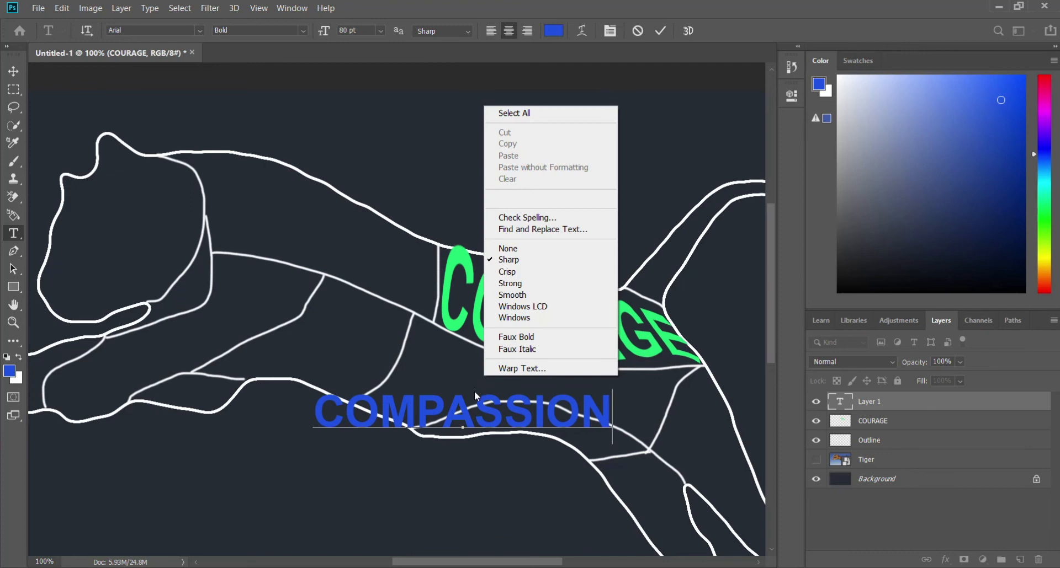
left_click(490, 411)
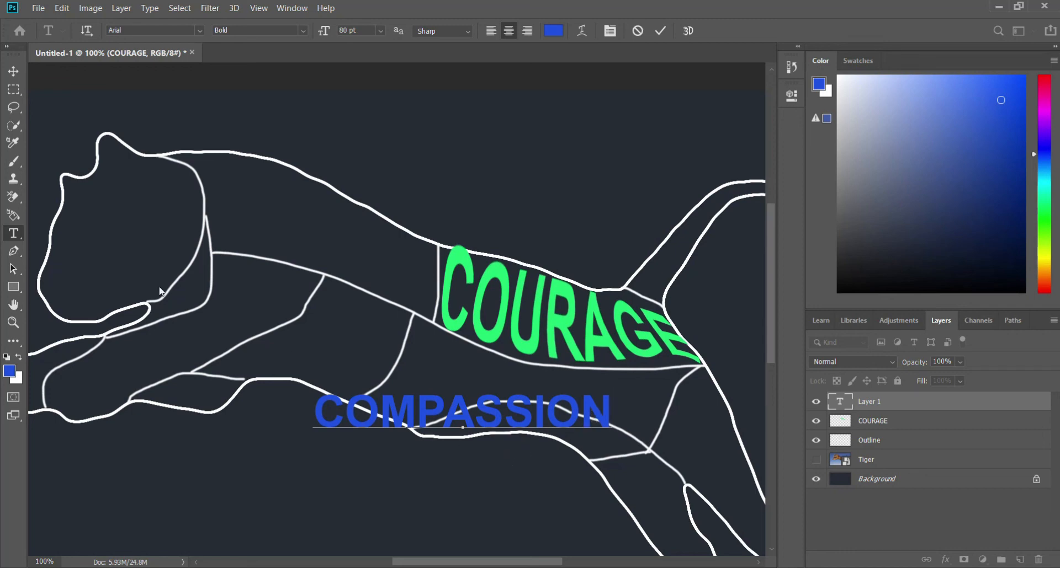
Step: Commit the COMPASSION text and rasterize its type layer
left_click(13, 71)
right_click(492, 445)
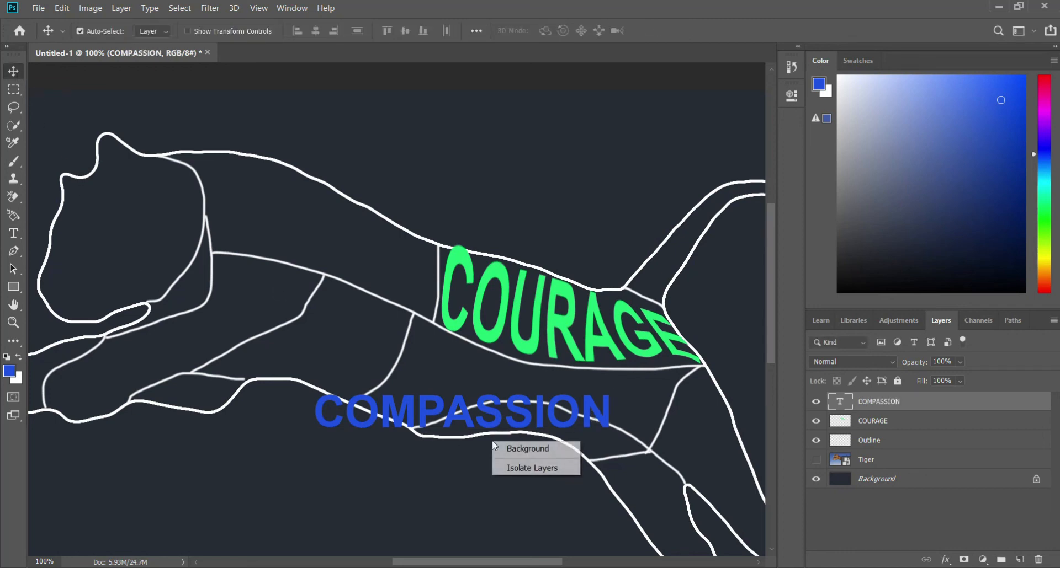
left_click(484, 413)
right_click(485, 415)
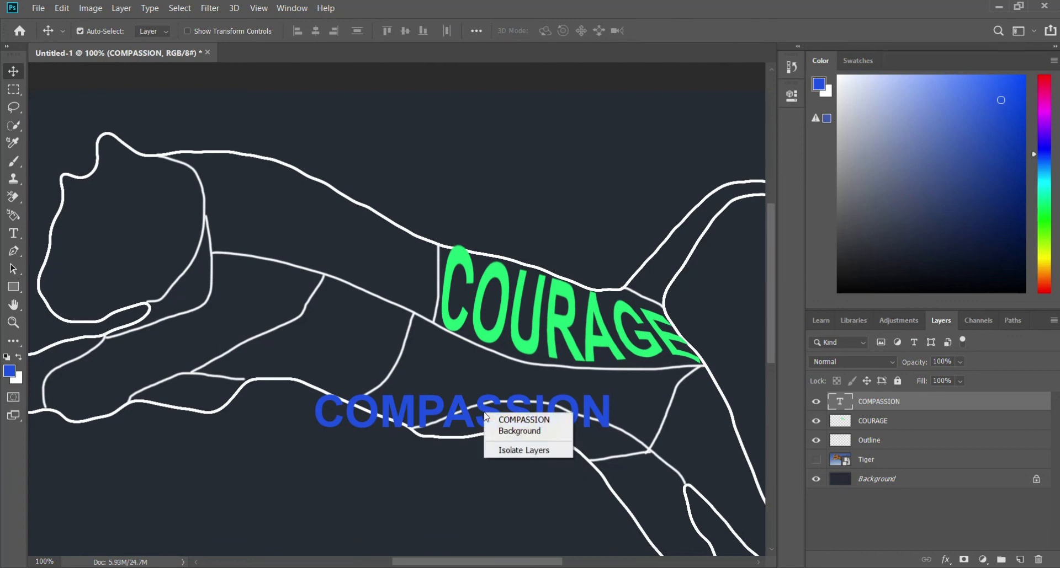
left_click(485, 415)
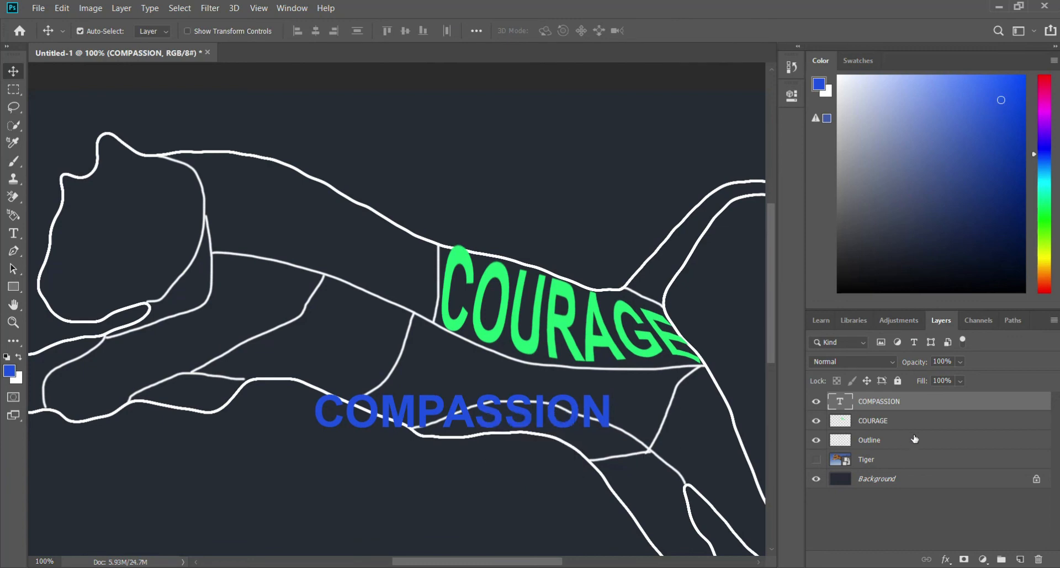
right_click(922, 407)
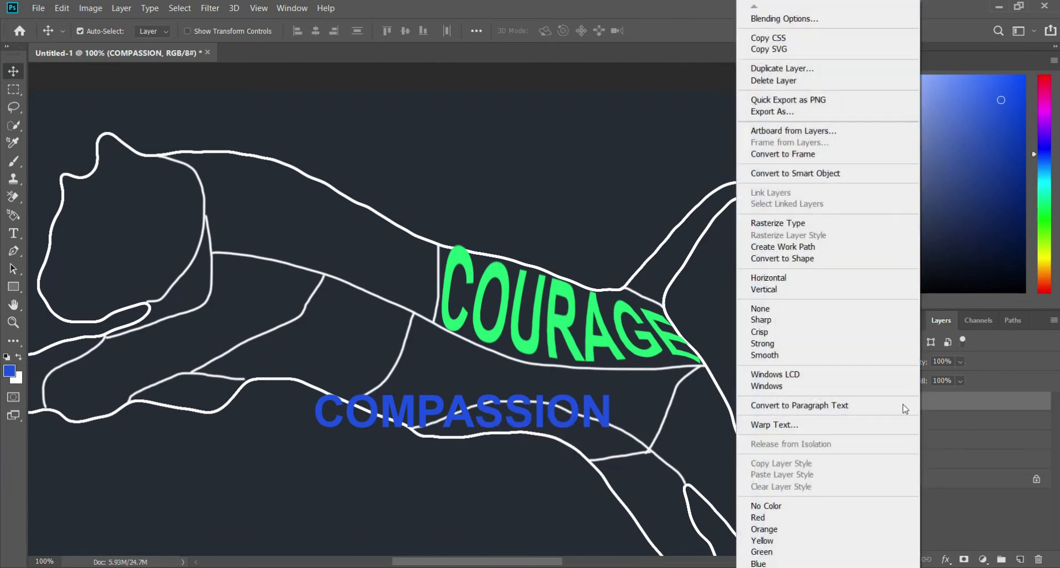
left_click(805, 224)
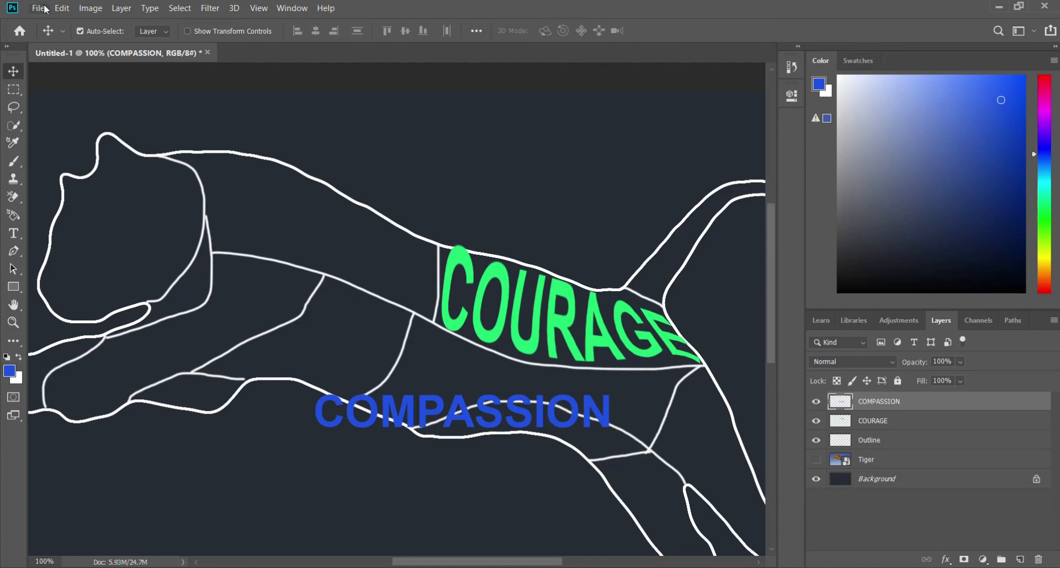
Step: Rotate the COMPASSION layer about 5.8° counter-clockwise
left_click(62, 8)
mouse_move(99, 308)
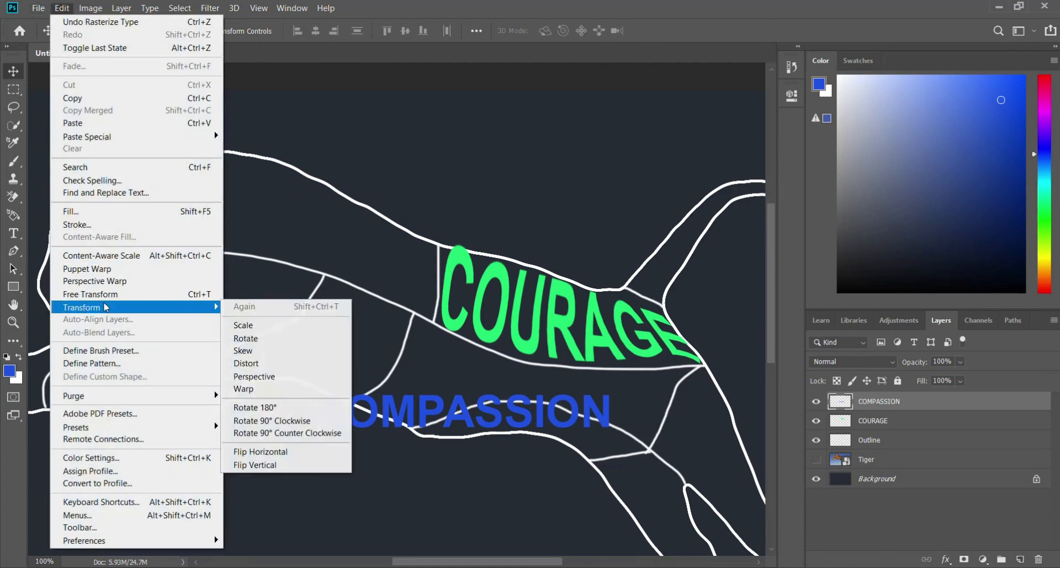
left_click(256, 338)
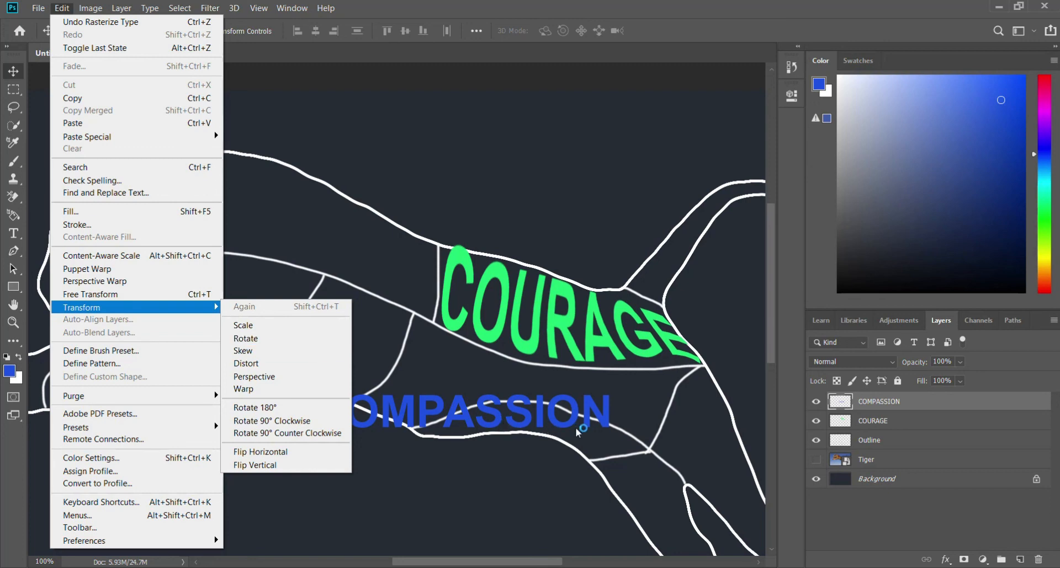
left_click(245, 338)
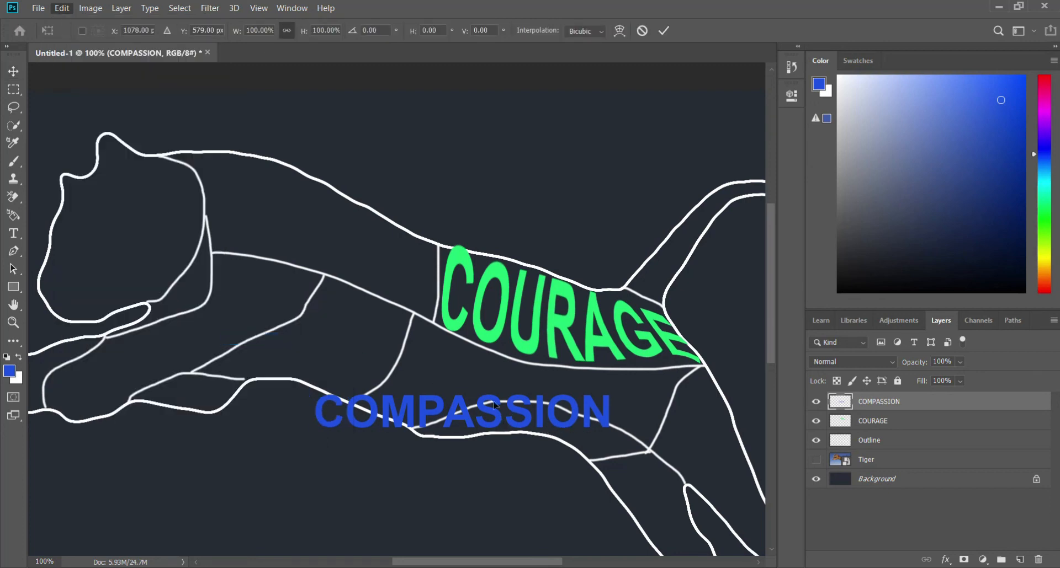
left_click_drag(611, 387, 633, 365)
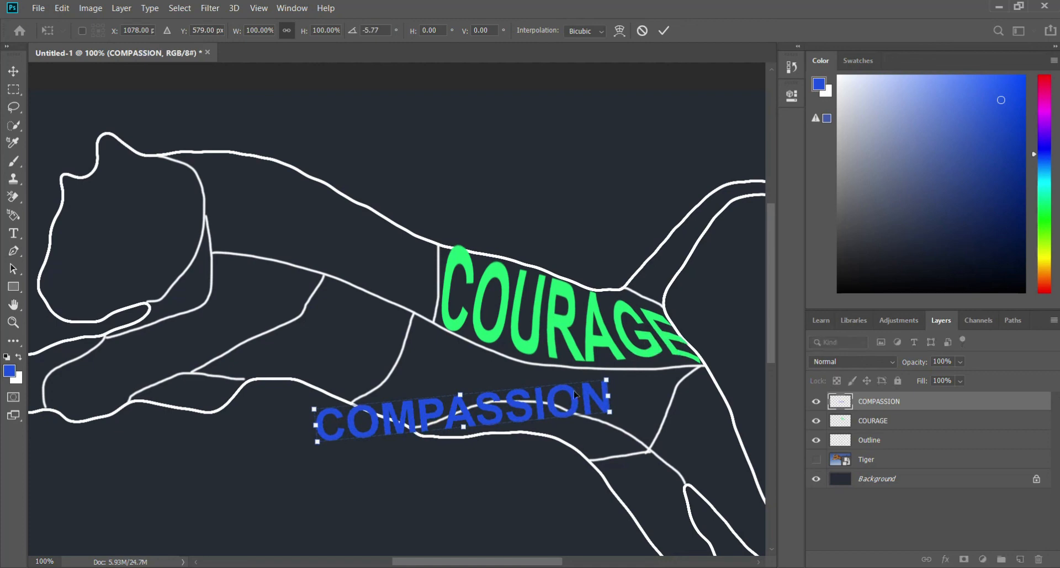
Step: Scale COMPASSION down slightly, keeping its front end in place, and apply the transform
right_click(552, 401)
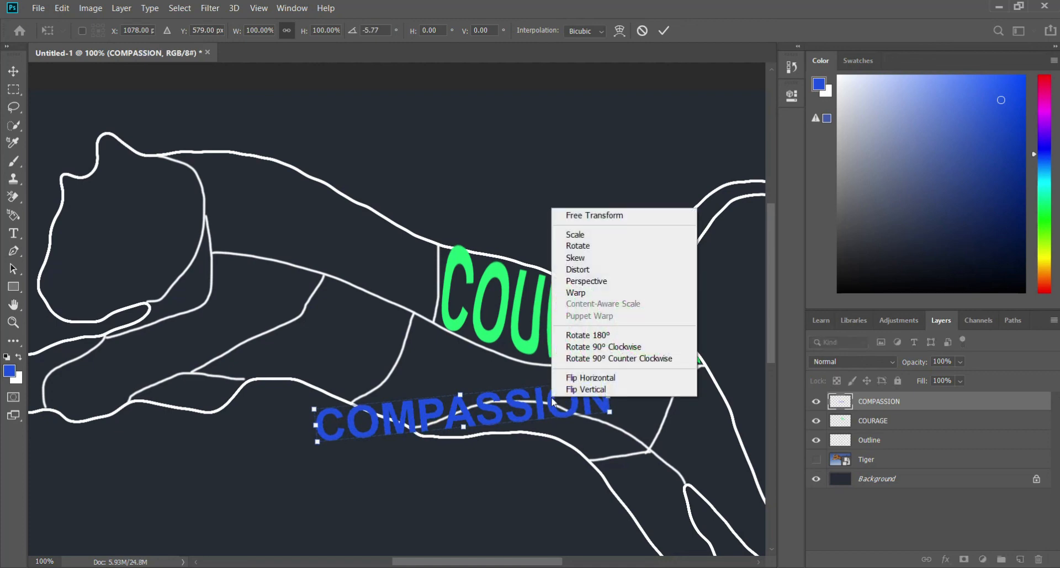
left_click(589, 236)
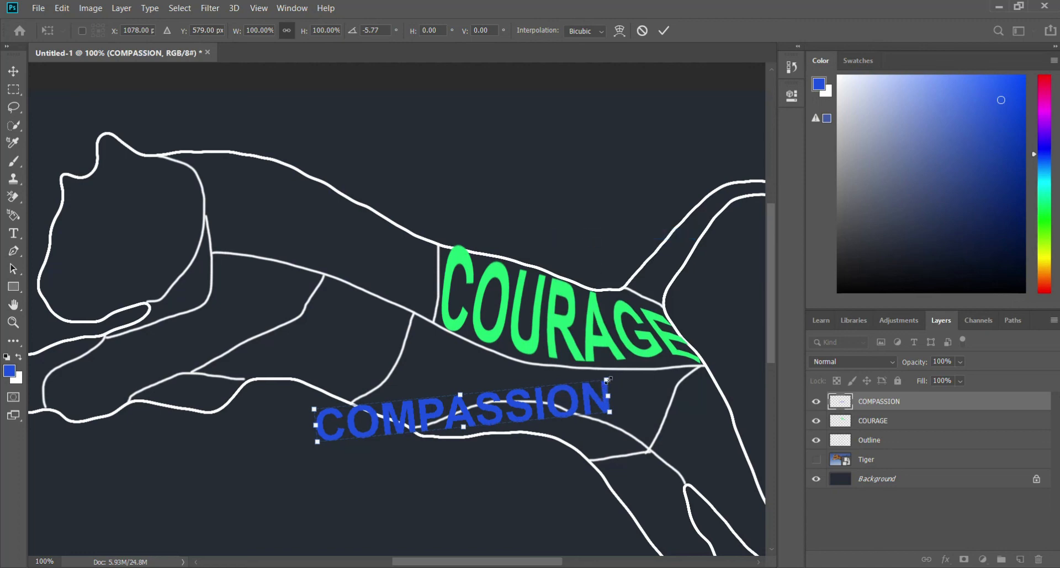
left_click_drag(608, 380, 566, 389)
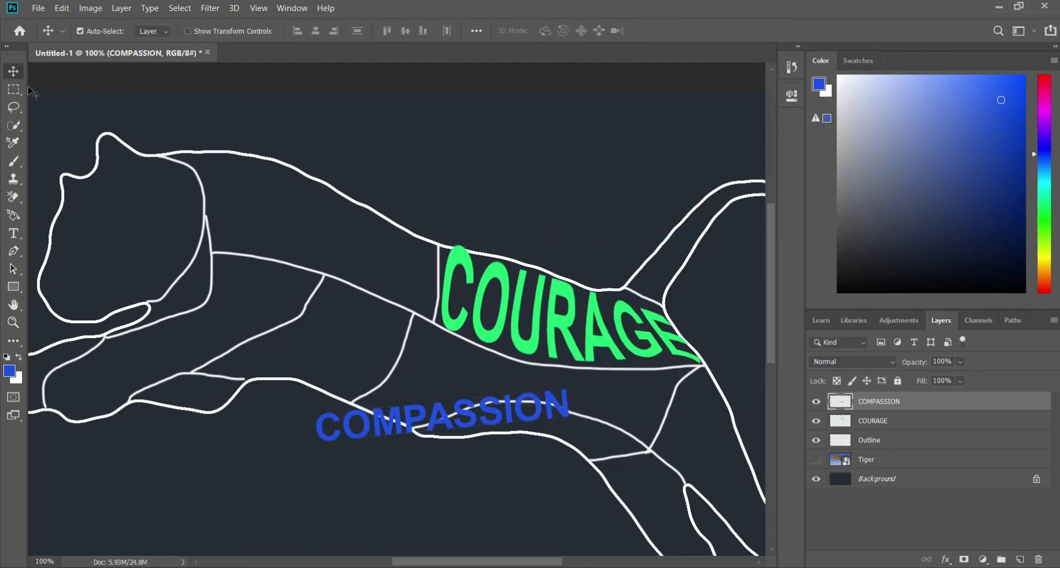
left_click(13, 71)
Step: Move the COMPASSION layer alone toward the hind leg, aligning its front end with the lower belly strip's pointed front corner
left_click_drag(489, 418, 513, 429)
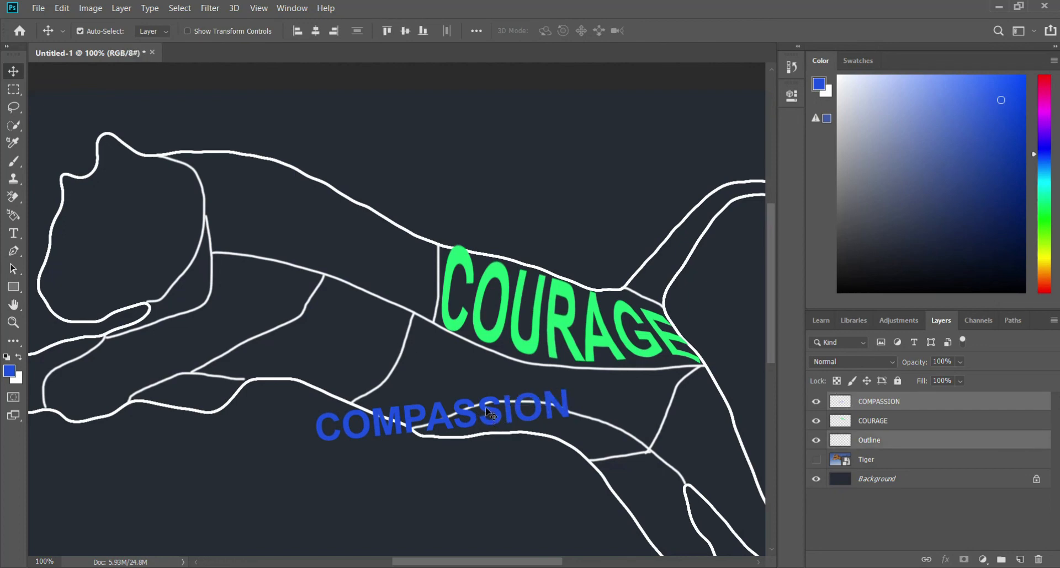
left_click(937, 409)
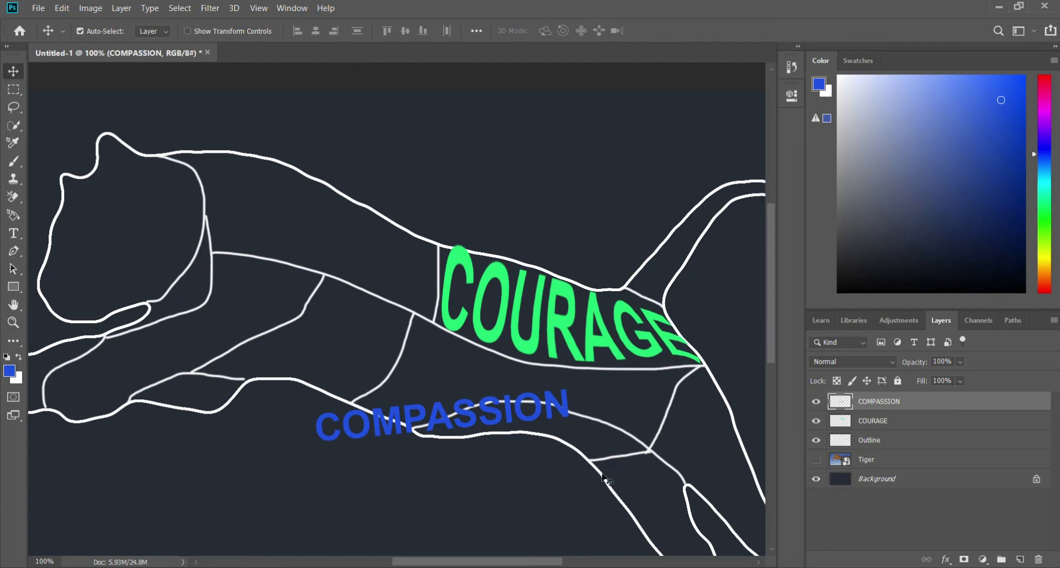
double_click(931, 407)
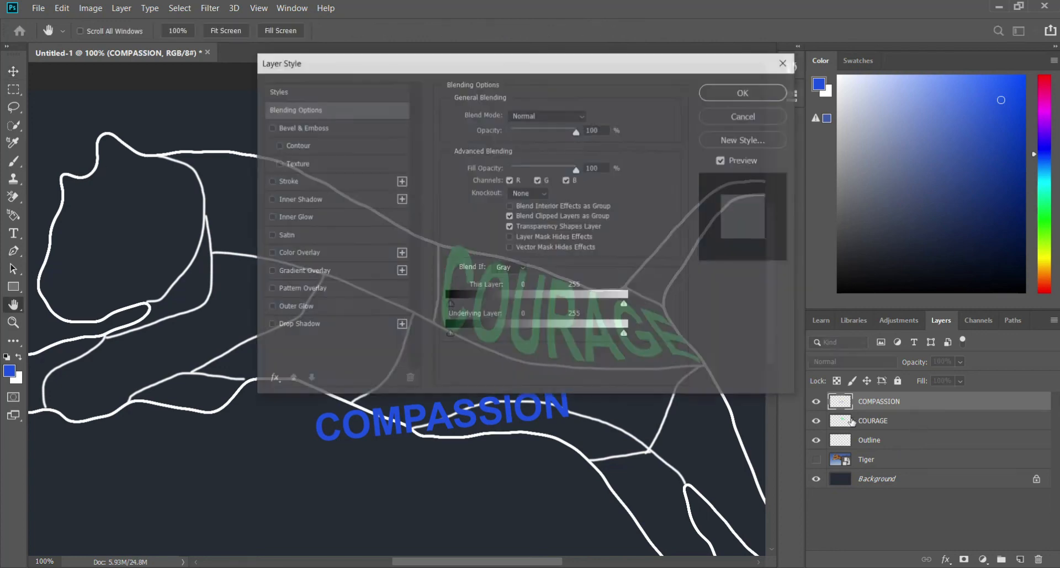
left_click(775, 117)
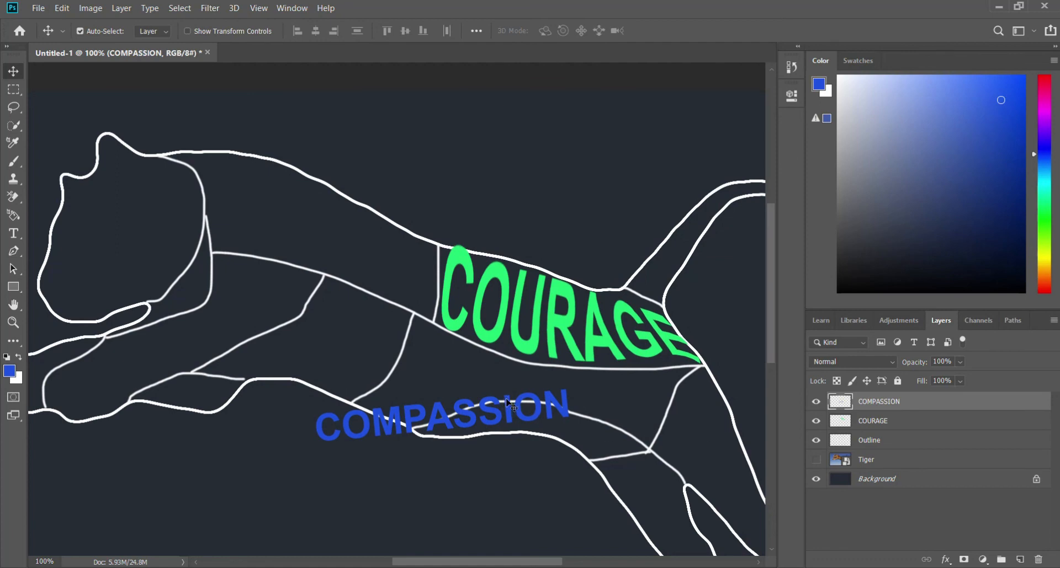
left_click_drag(502, 403, 606, 414)
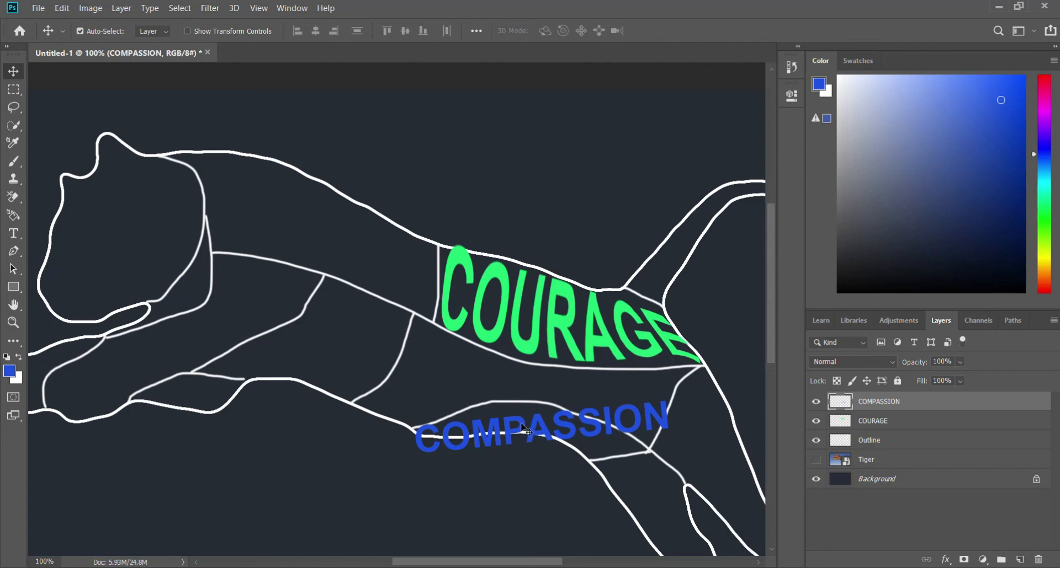
left_click(63, 8)
mouse_move(145, 307)
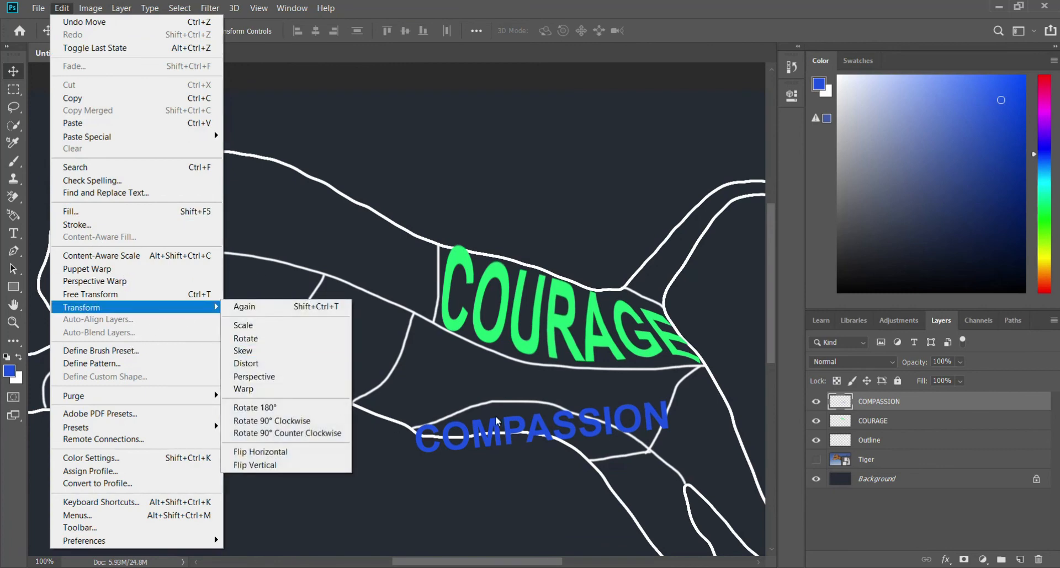
right_click(506, 439)
left_click(516, 431)
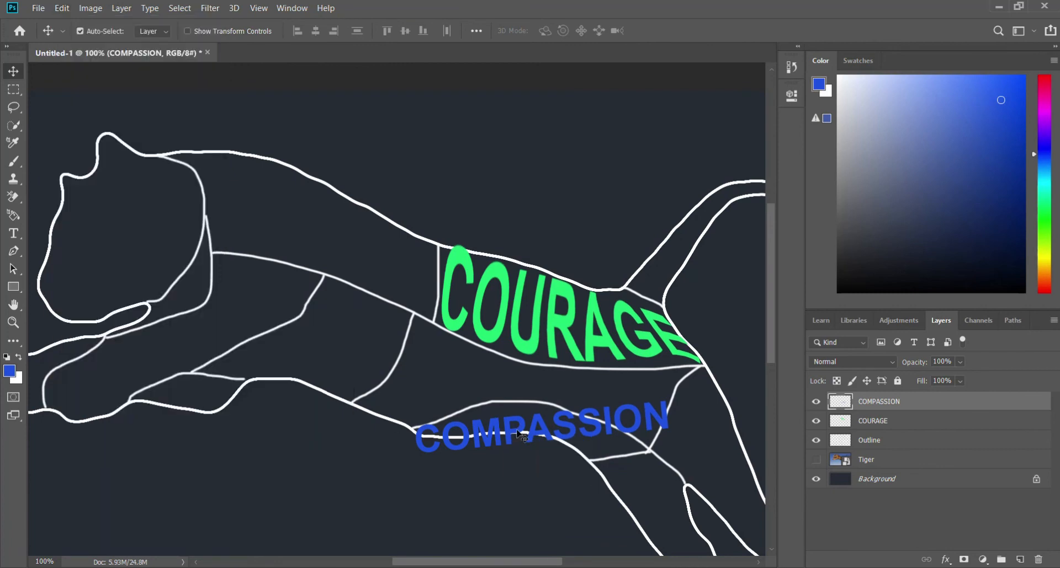
right_click(517, 434)
left_click(517, 429)
Step: Start a custom warp on the COMPASSION layer and arch the front half of its upper and lower edges upward
left_click(97, 9)
mouse_move(64, 4)
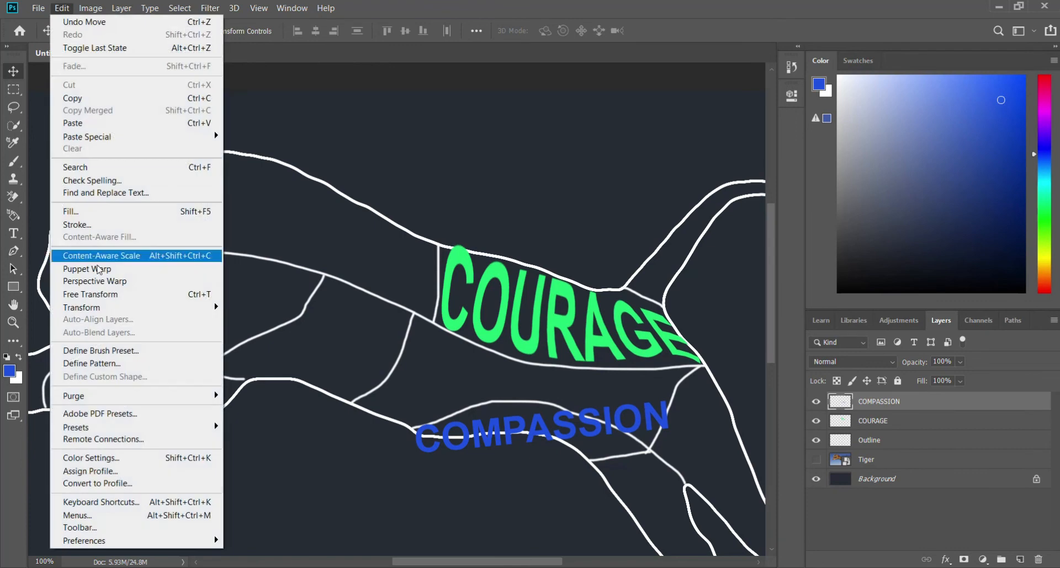
mouse_move(172, 307)
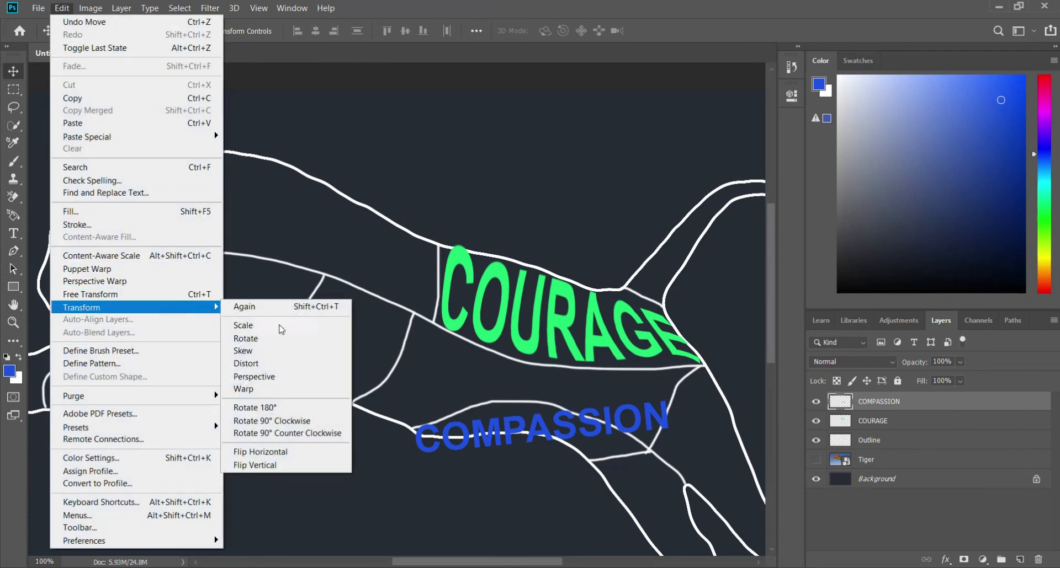
left_click(294, 390)
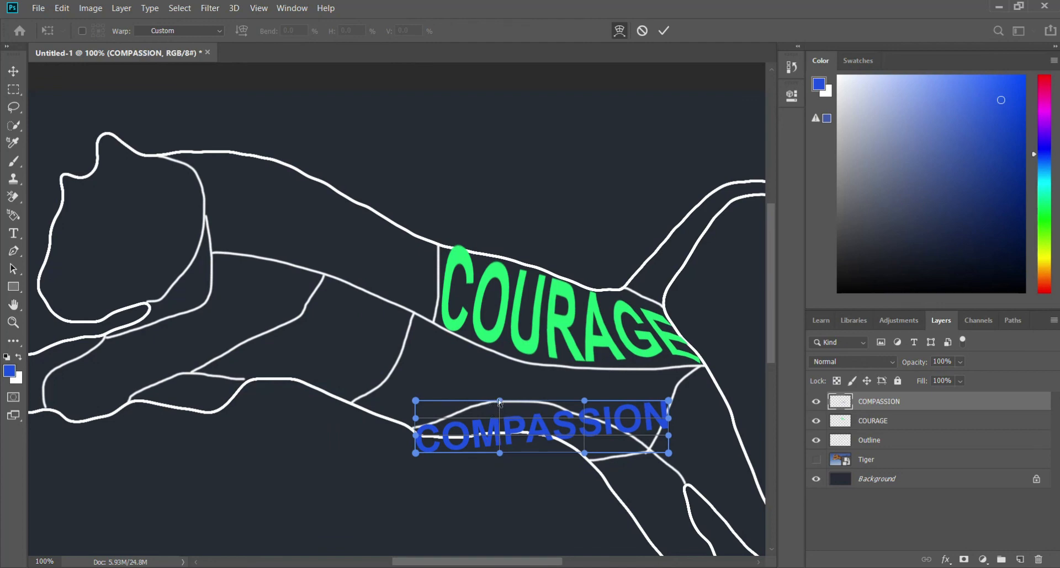
left_click_drag(499, 403, 499, 303)
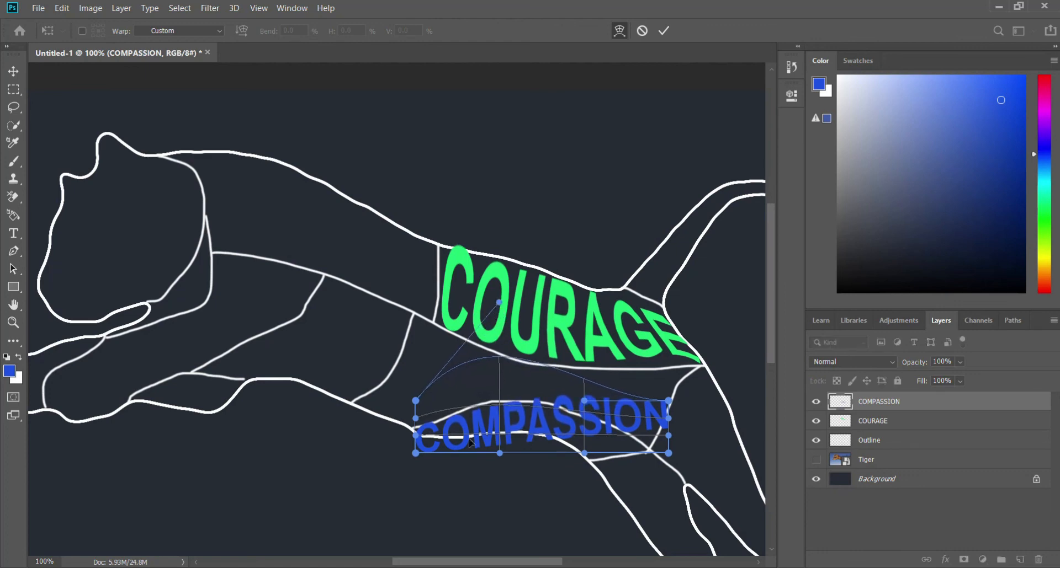
left_click_drag(499, 454, 507, 412)
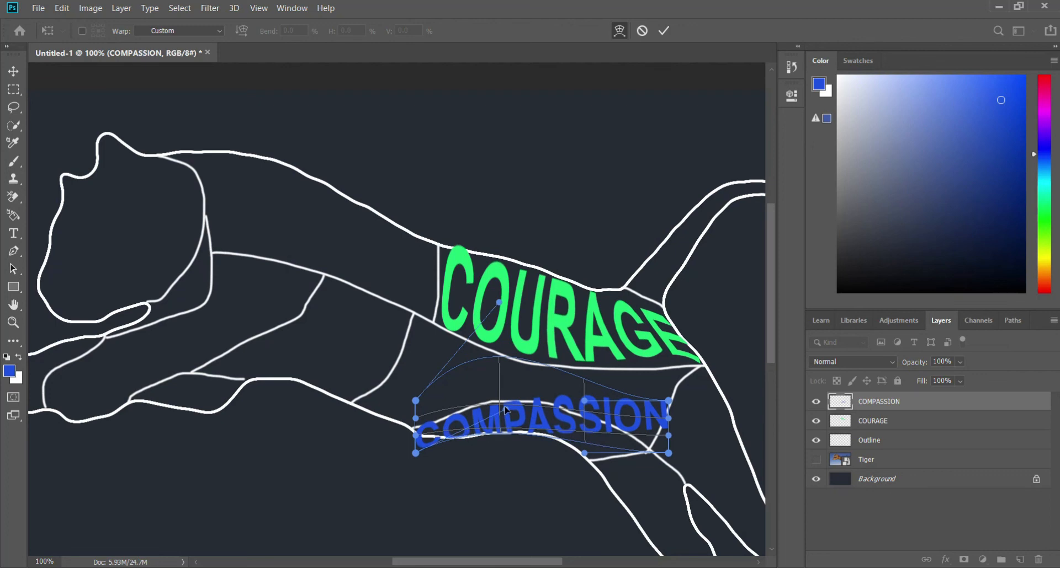
Step: Warp the front end of COMPASSION into the lower belly strip's pointed front corner, following the belly outline
left_click_drag(495, 301, 501, 296)
left_click_drag(414, 453, 430, 406)
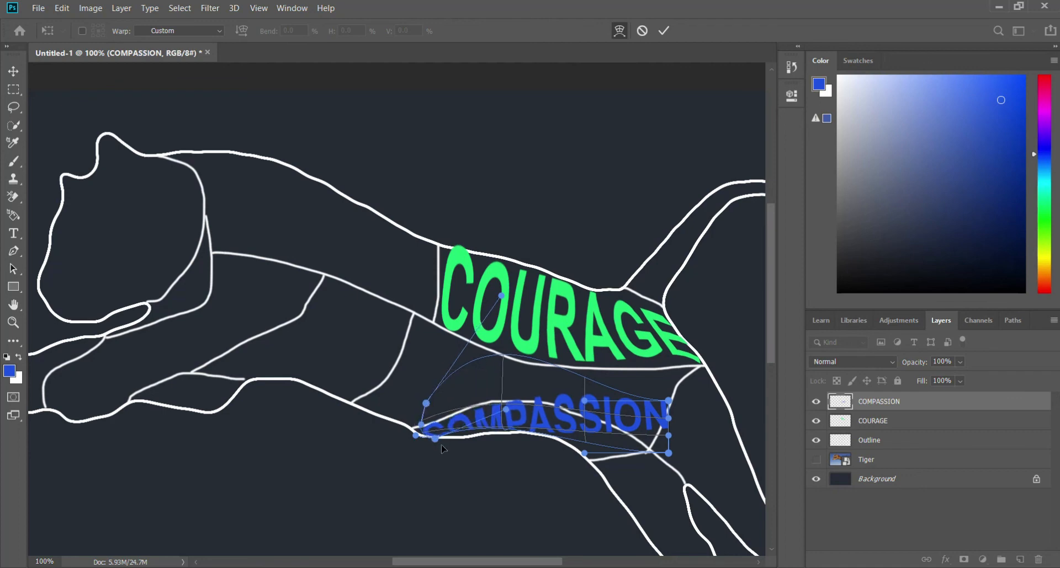
left_click_drag(441, 444, 436, 438)
left_click_drag(507, 412, 504, 423)
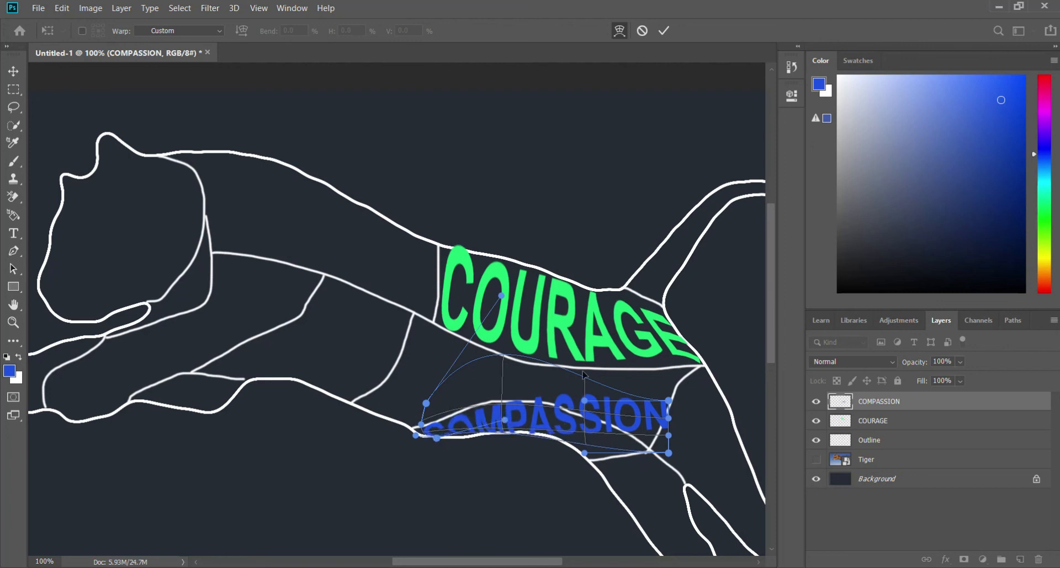
Step: Warp the rear half of COMPASSION downward and pull its end corners in toward the strip's rear tip
left_click_drag(586, 406, 591, 481)
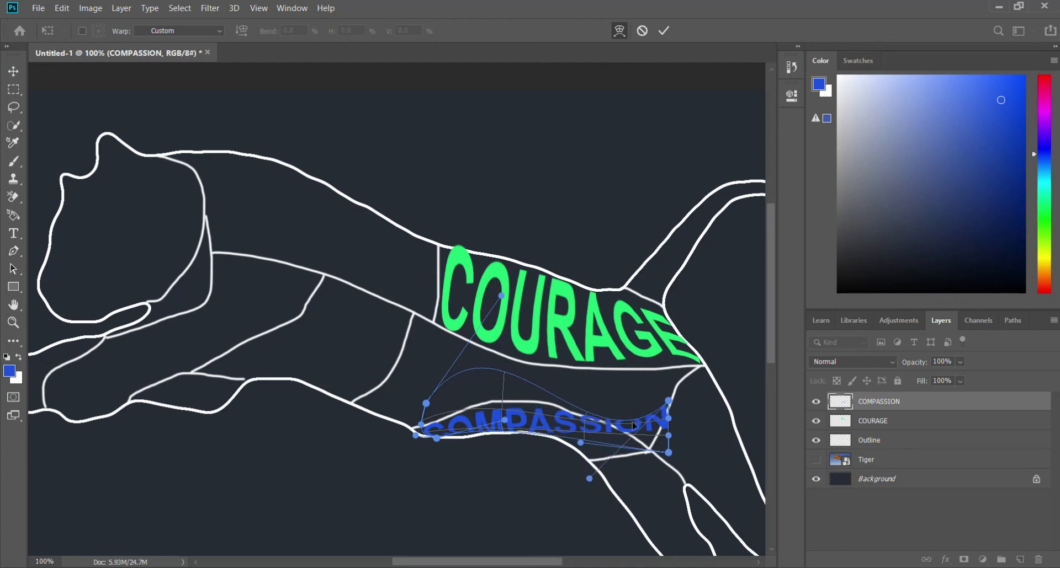
left_click_drag(669, 420, 656, 454)
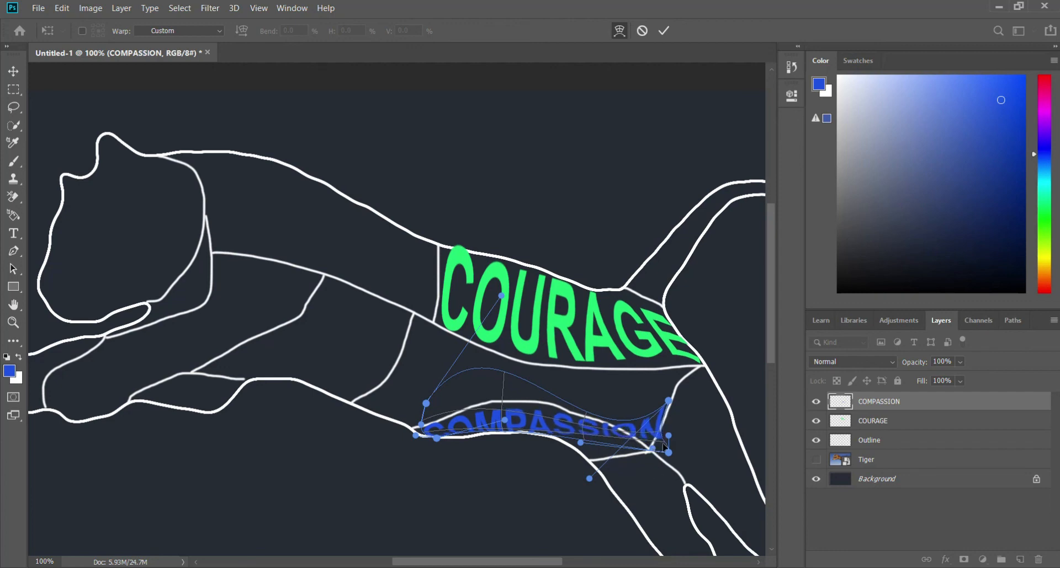
left_click_drag(667, 457, 540, 492)
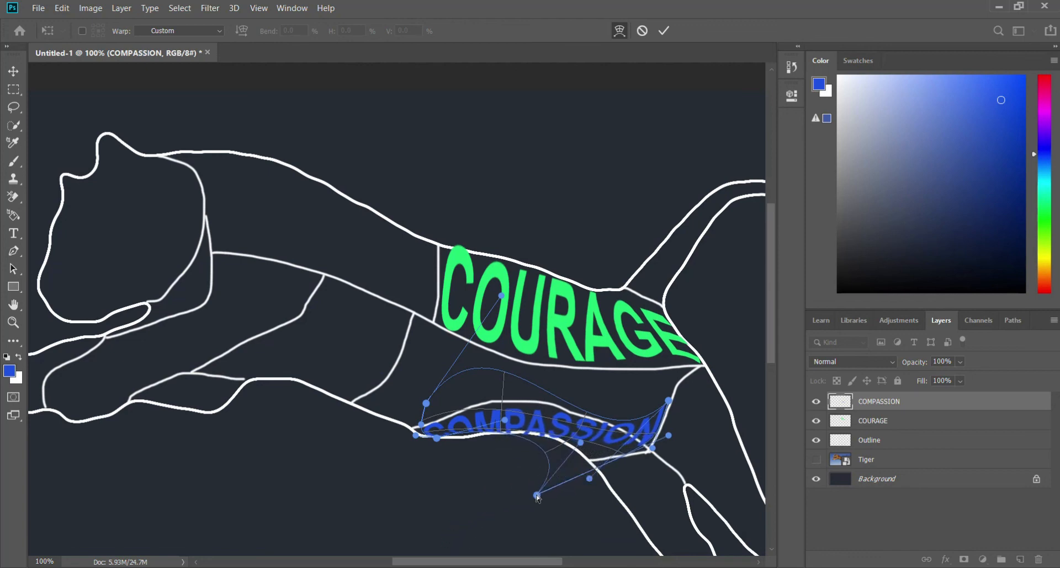
left_click_drag(670, 437, 616, 457)
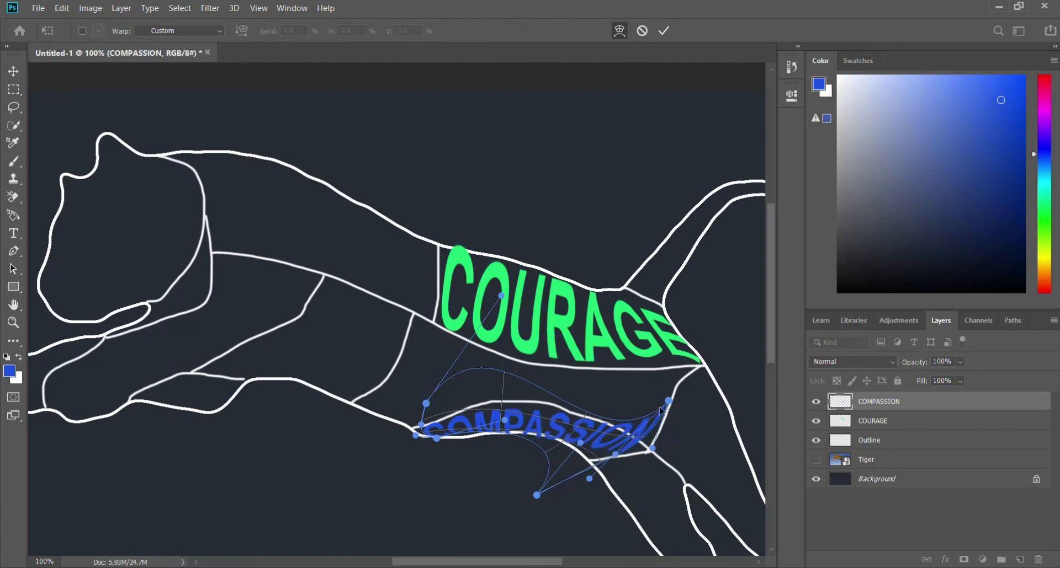
left_click_drag(668, 406, 650, 446)
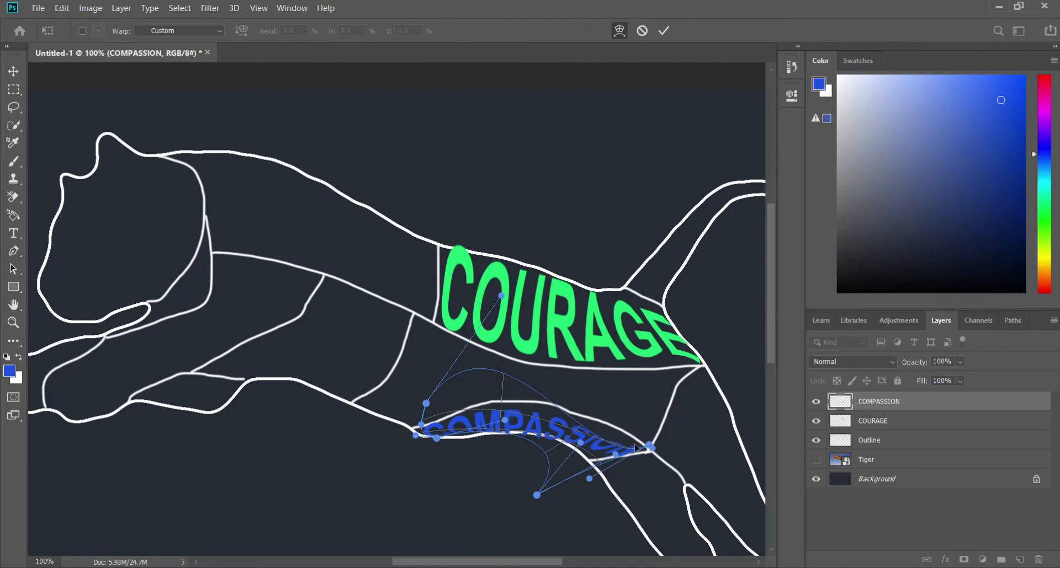
Step: Adjust the middle of the COMPASSION warp so the letters arch along the belly strip, and apply the warp
left_click_drag(580, 443, 581, 454)
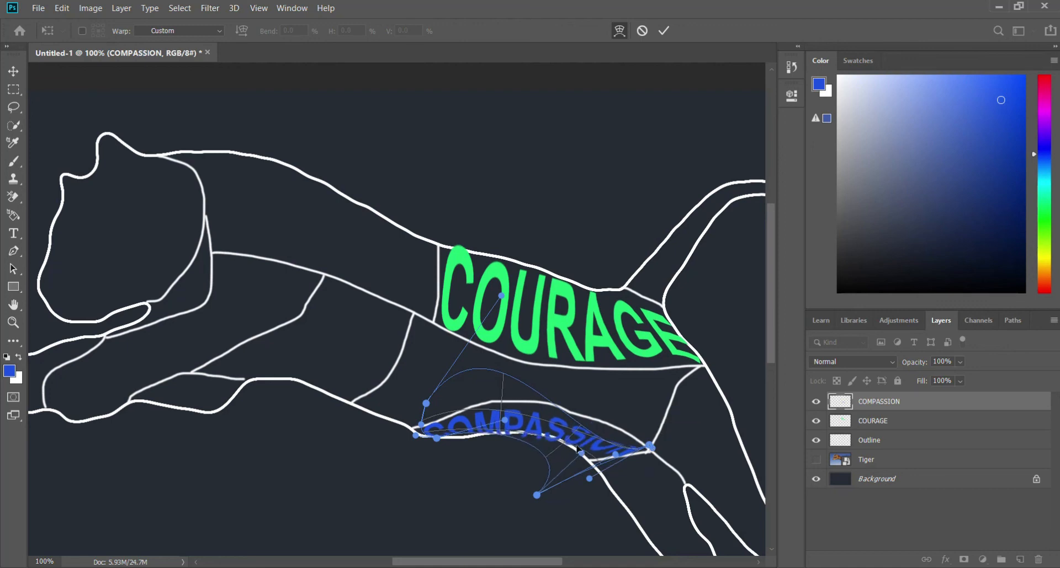
left_click_drag(505, 421, 512, 413)
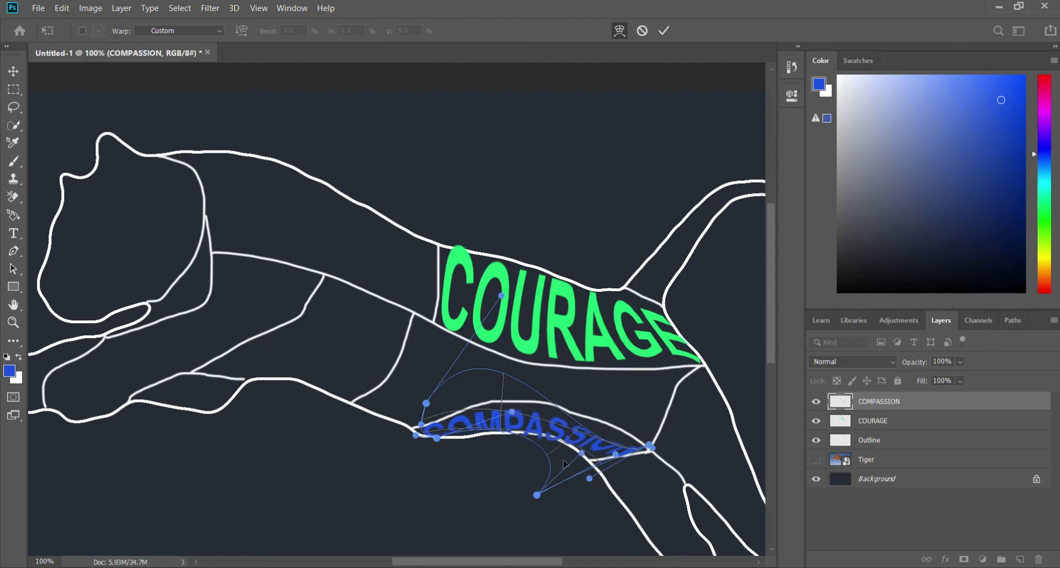
left_click_drag(582, 454, 519, 407)
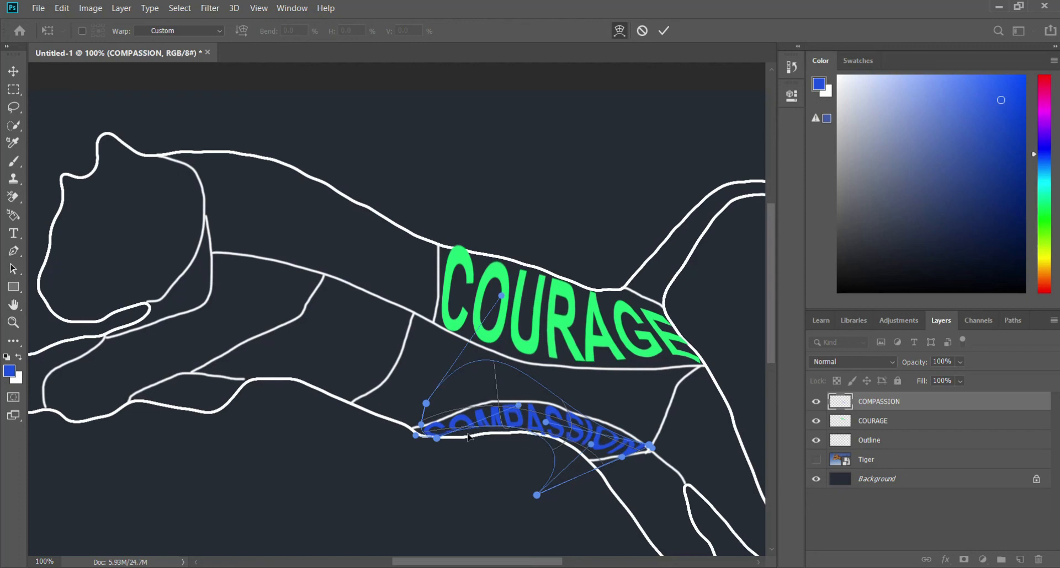
left_click(665, 32)
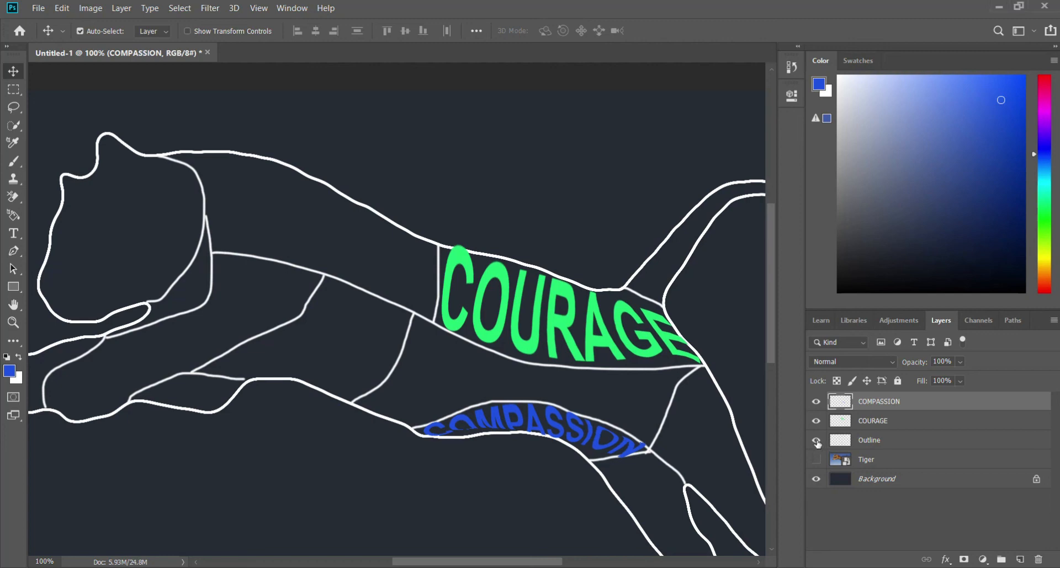
Step: Hide and reshow the Outline layer twice to check the warped words without the outline
left_click(816, 441)
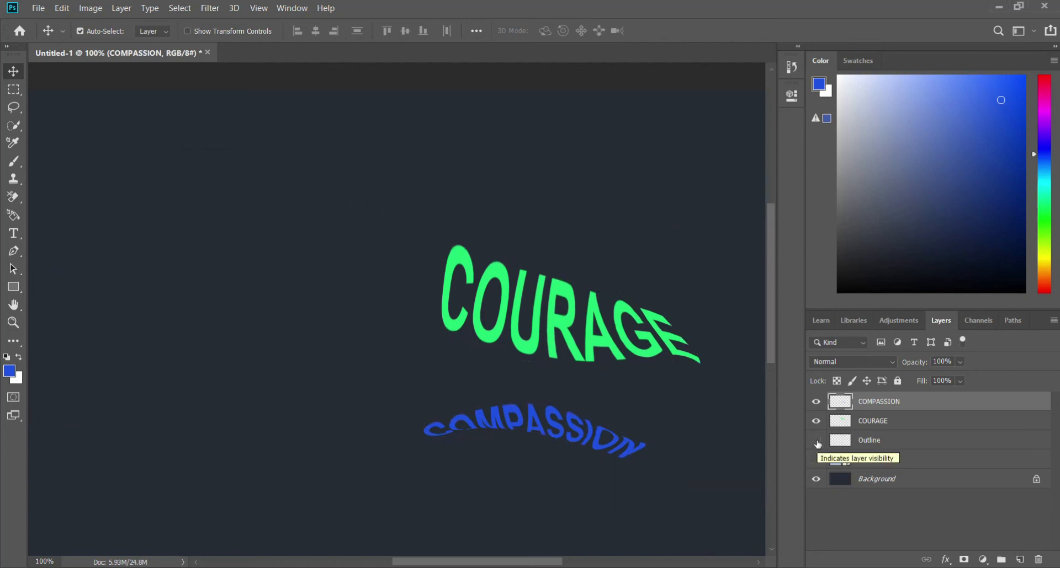
left_click(816, 441)
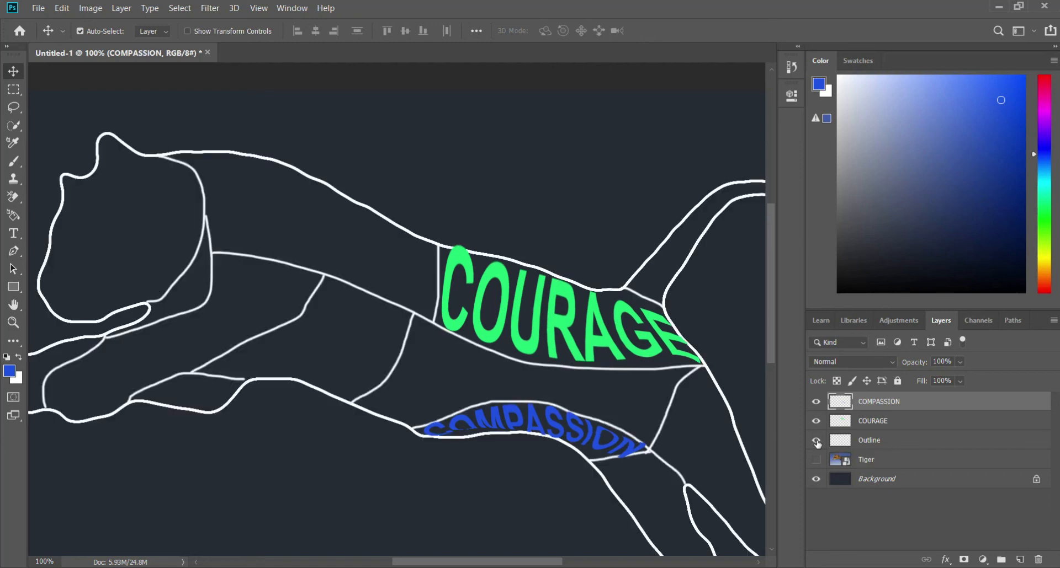
left_click(815, 441)
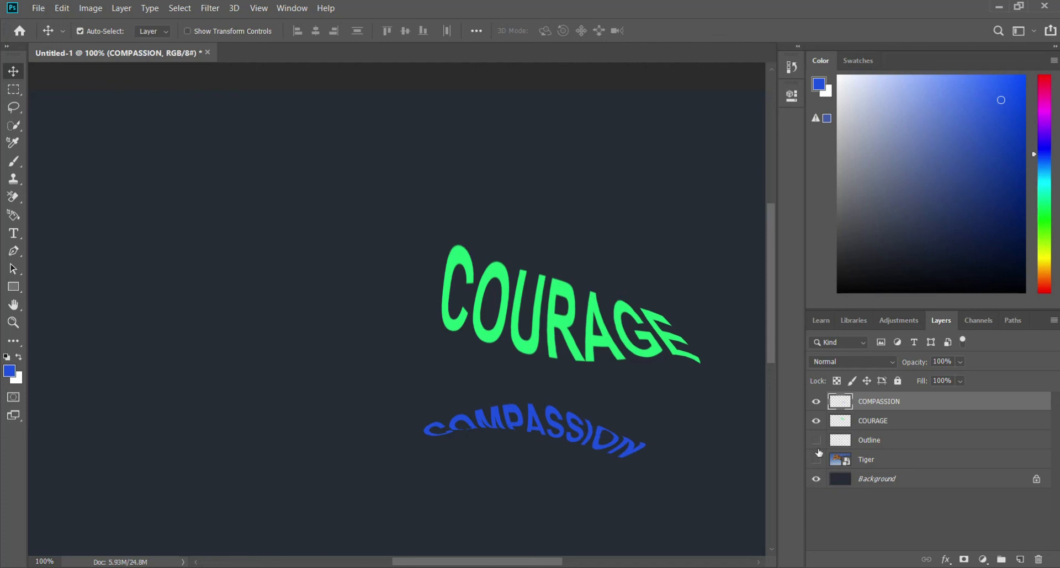
left_click(816, 440)
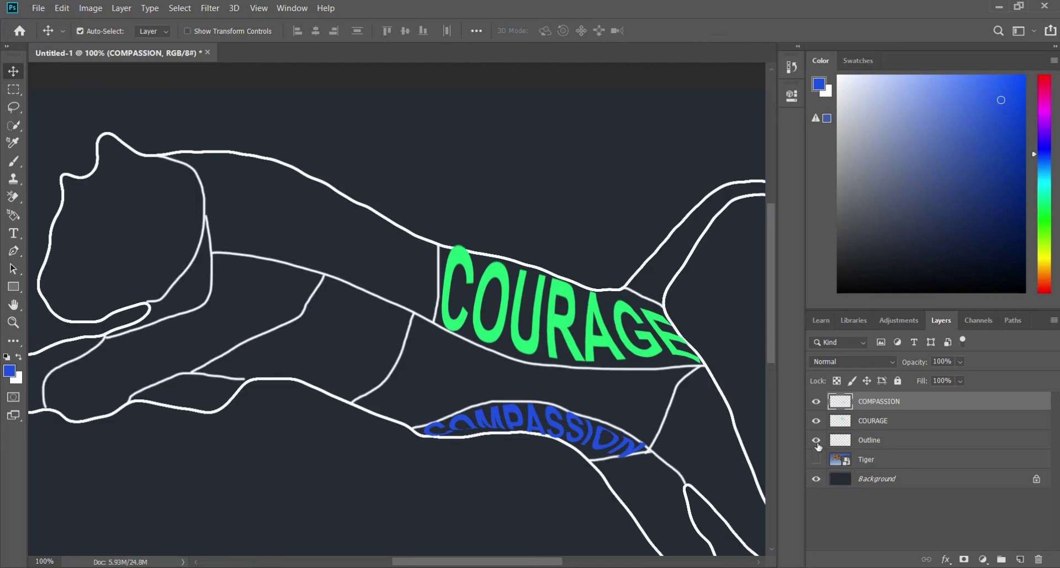